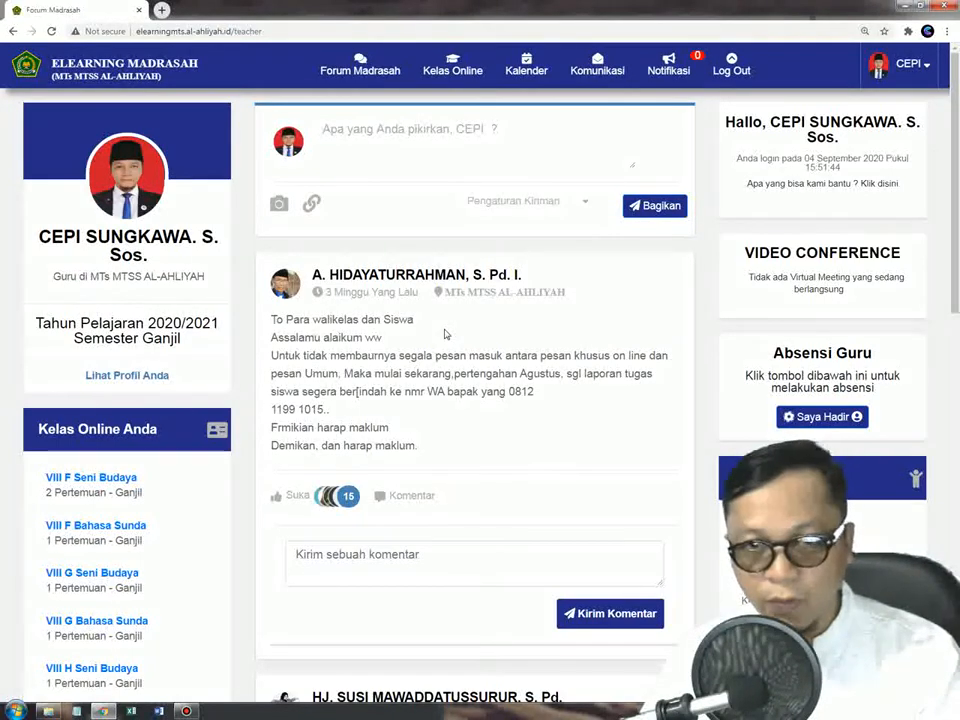
# Start a new CBT exam in the VIII F Seni Budaya online class
pyautogui.click(452, 68)
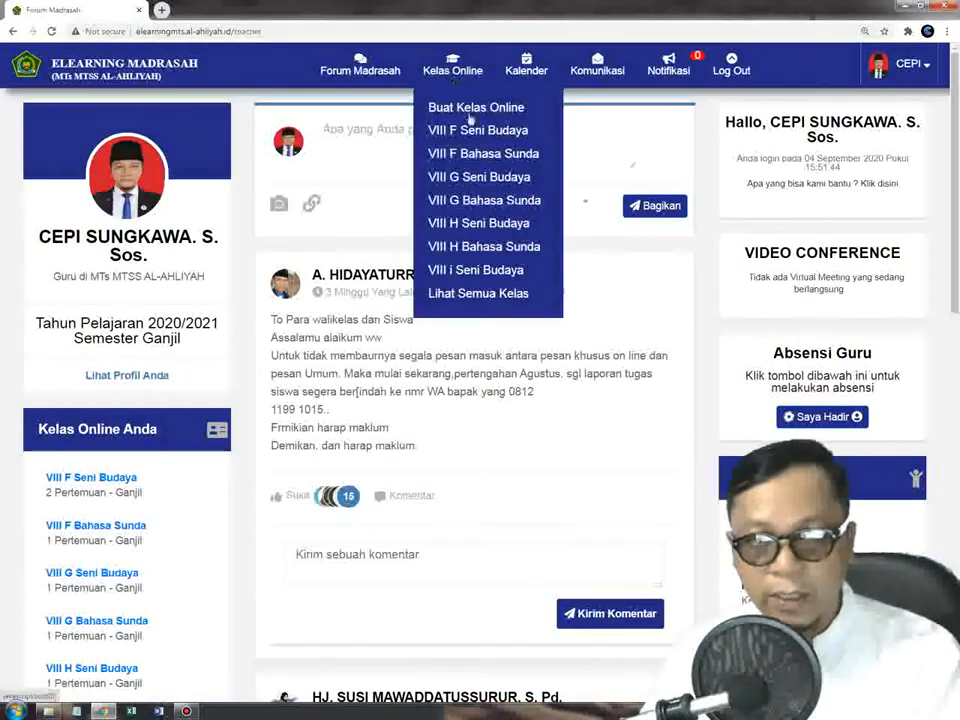
pyautogui.click(478, 134)
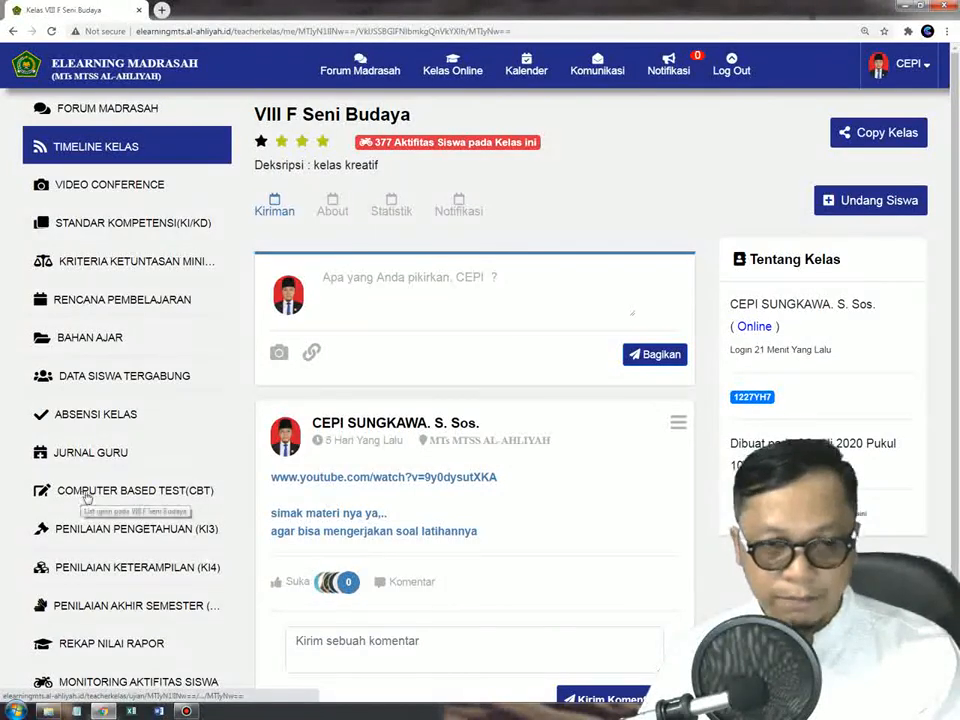
pyautogui.click(120, 492)
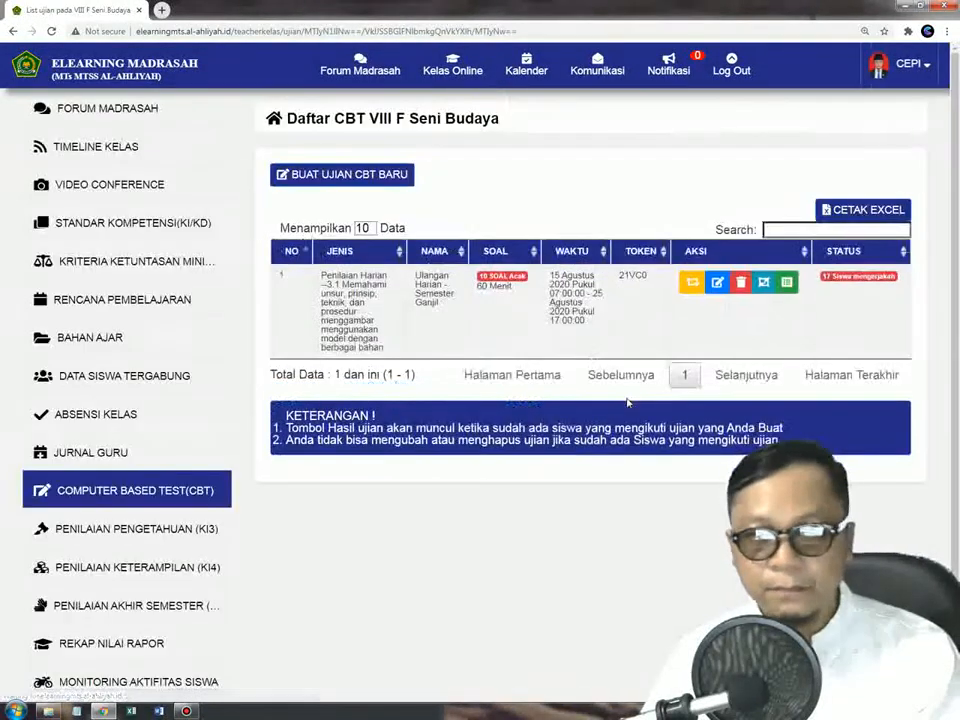
pyautogui.click(329, 178)
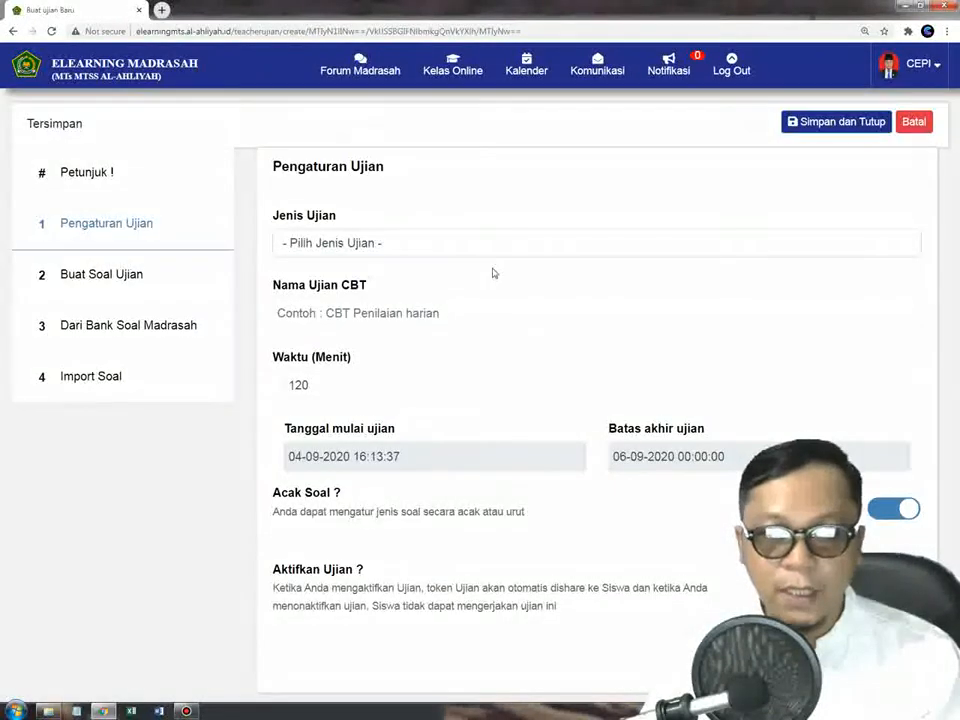
# Set the exam type to Ujian Lainnya and name the CBT exam PTS
pyautogui.click(310, 245)
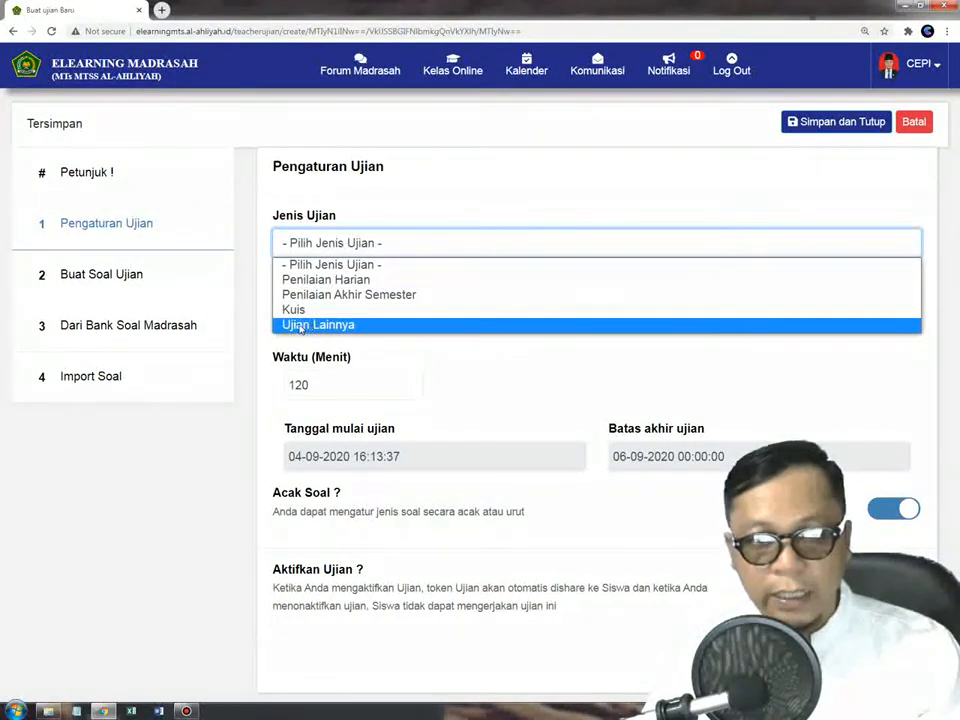
pyautogui.click(315, 325)
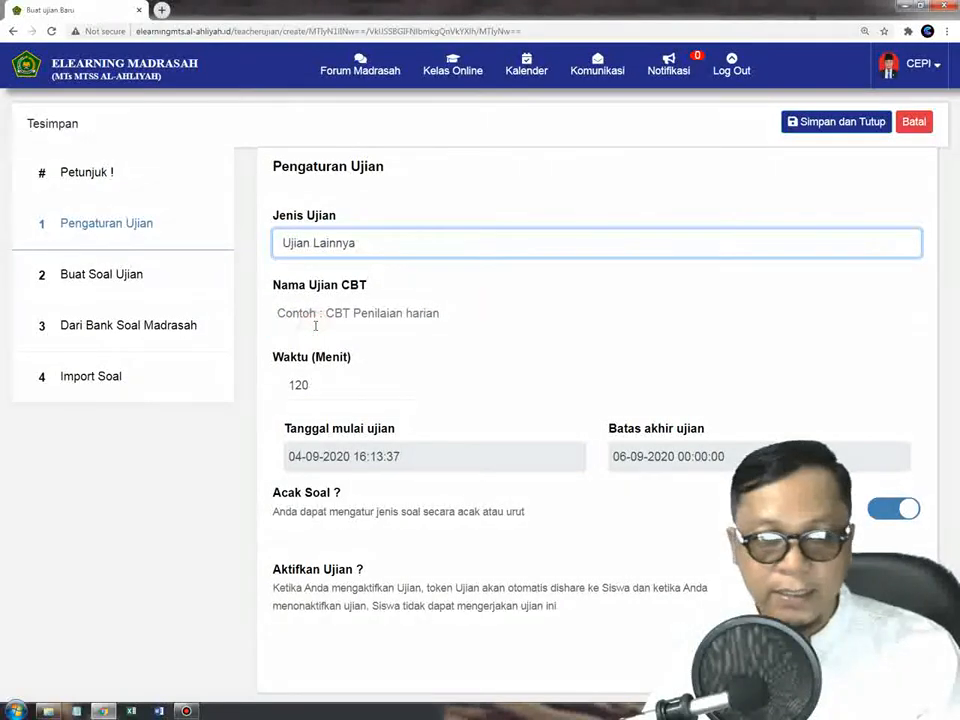
pyautogui.click(340, 314)
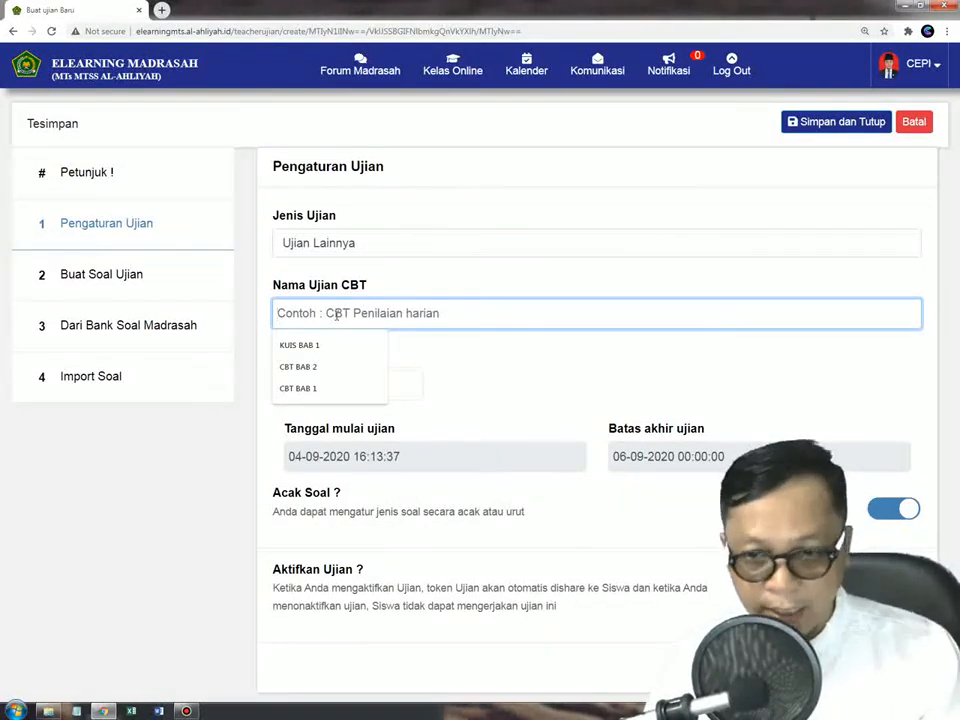
pyautogui.write('PTS')
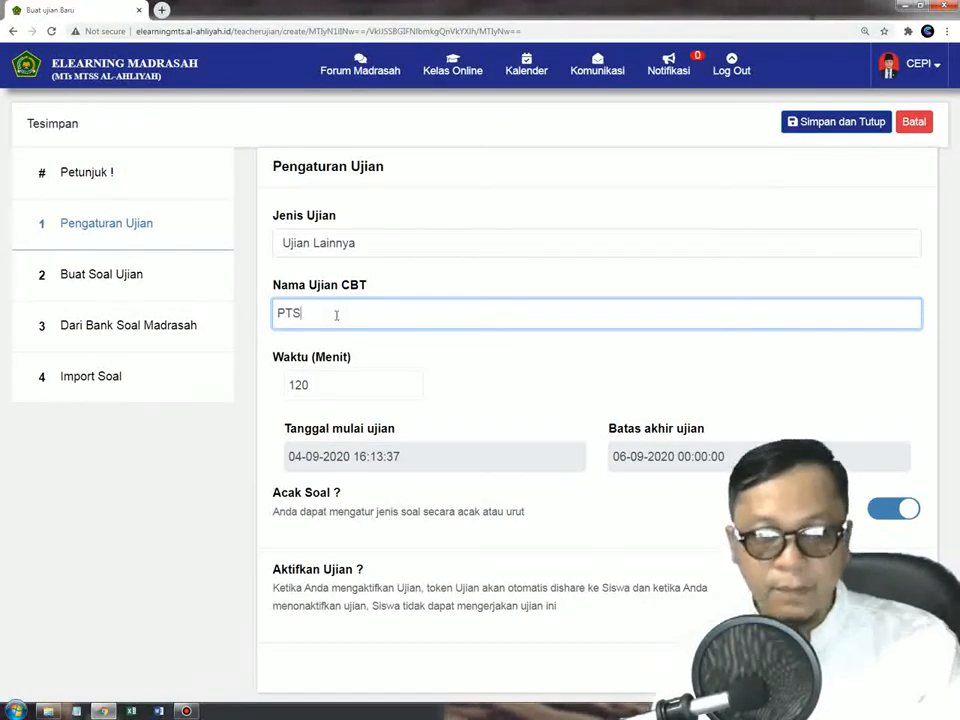
# Set the exam duration to 60 minutes
pyautogui.moveTo(332, 388); pyautogui.dragTo(285, 390)
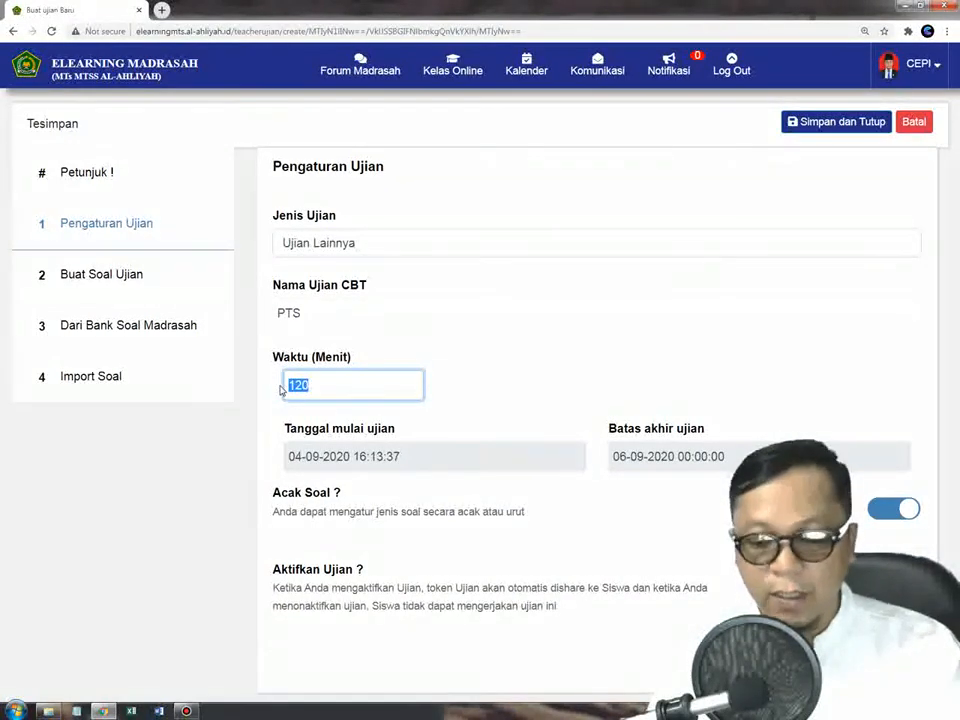
pyautogui.write('6')
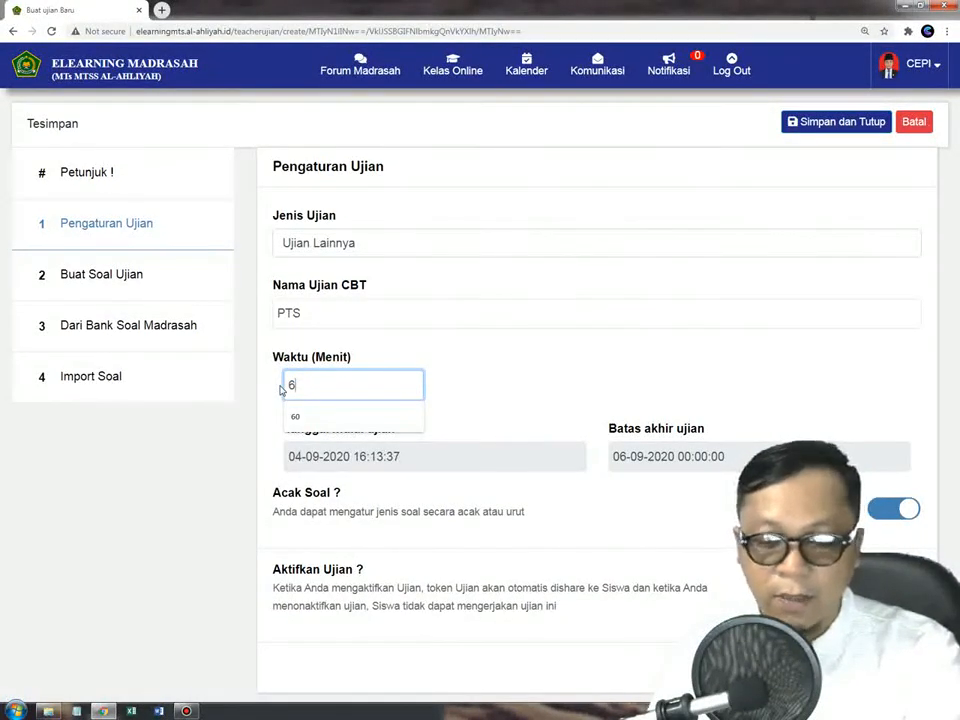
pyautogui.write('0')
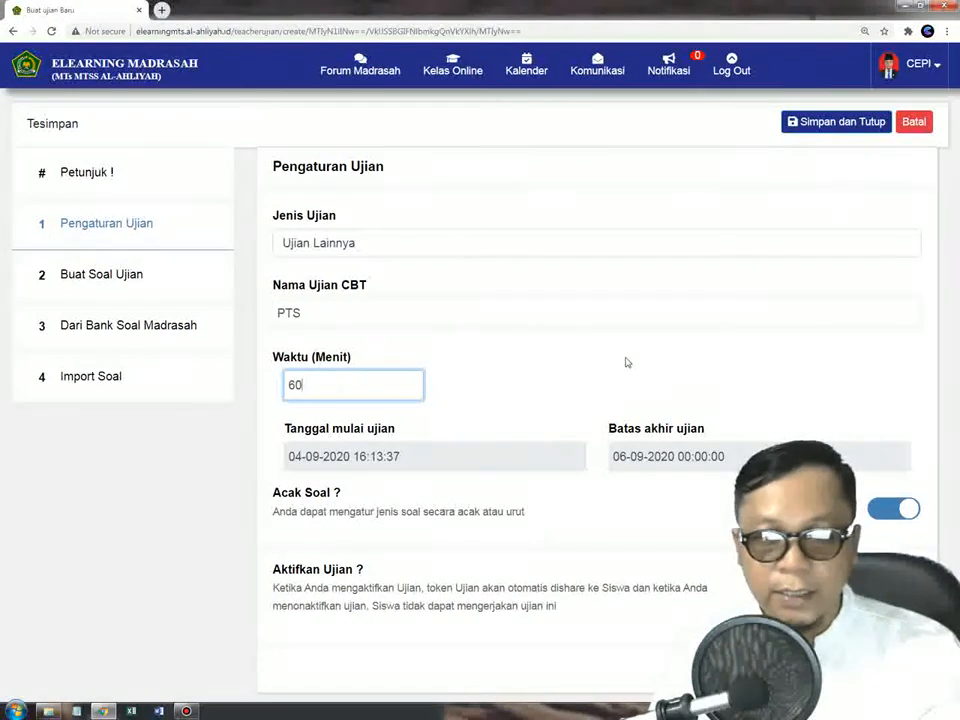
# Set the exam start to 07-09-2020 at 08:00
pyautogui.click(408, 457)
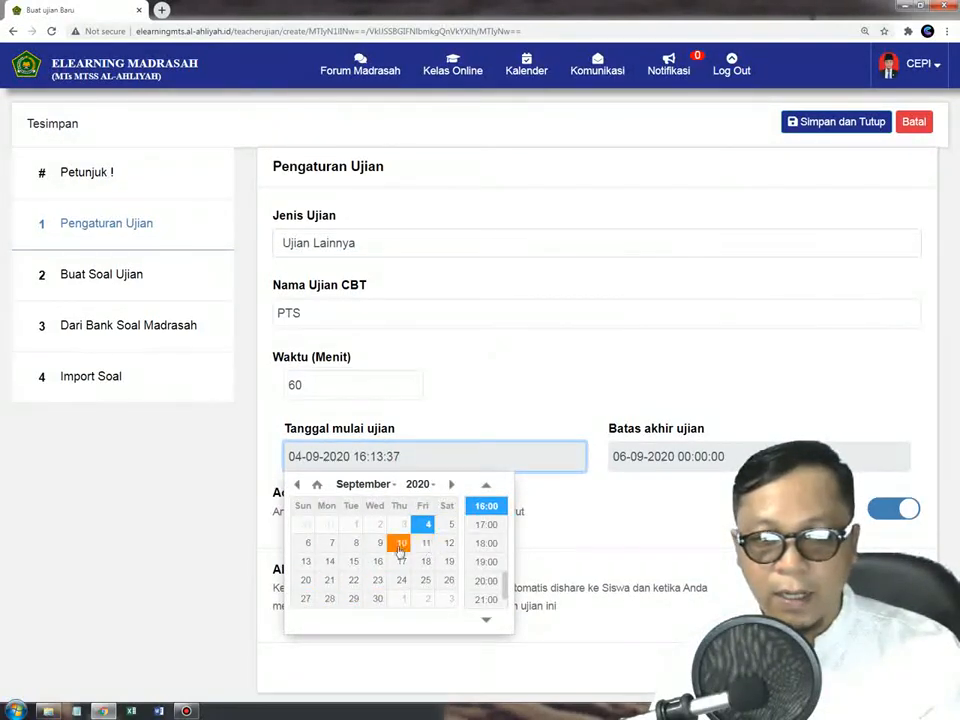
pyautogui.click(331, 544)
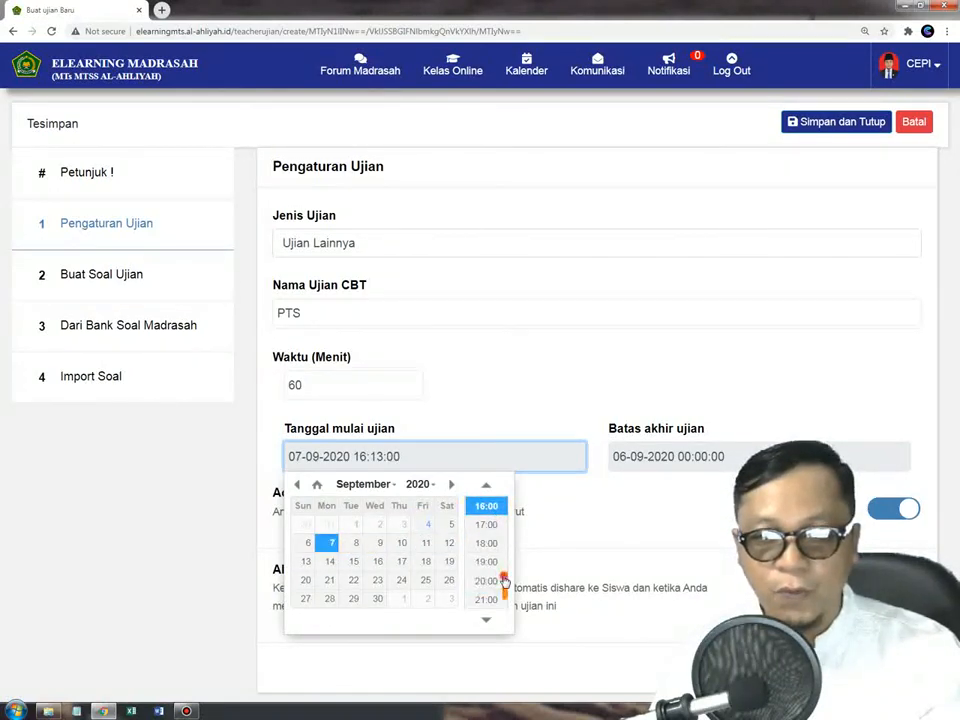
pyautogui.moveTo(504, 582); pyautogui.dragTo(517, 532)
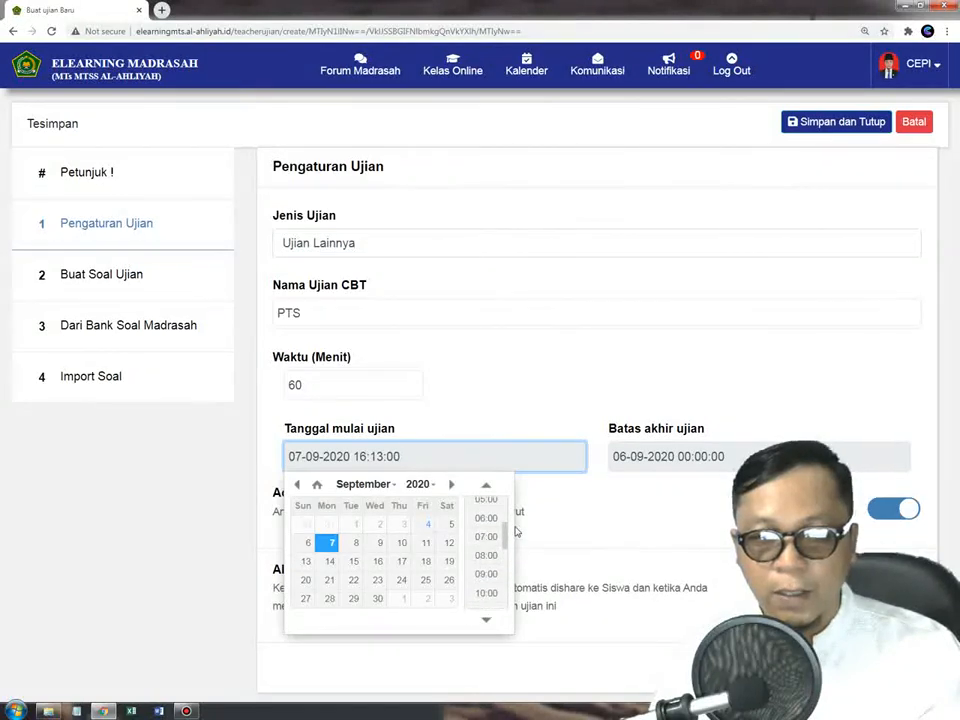
pyautogui.click(488, 556)
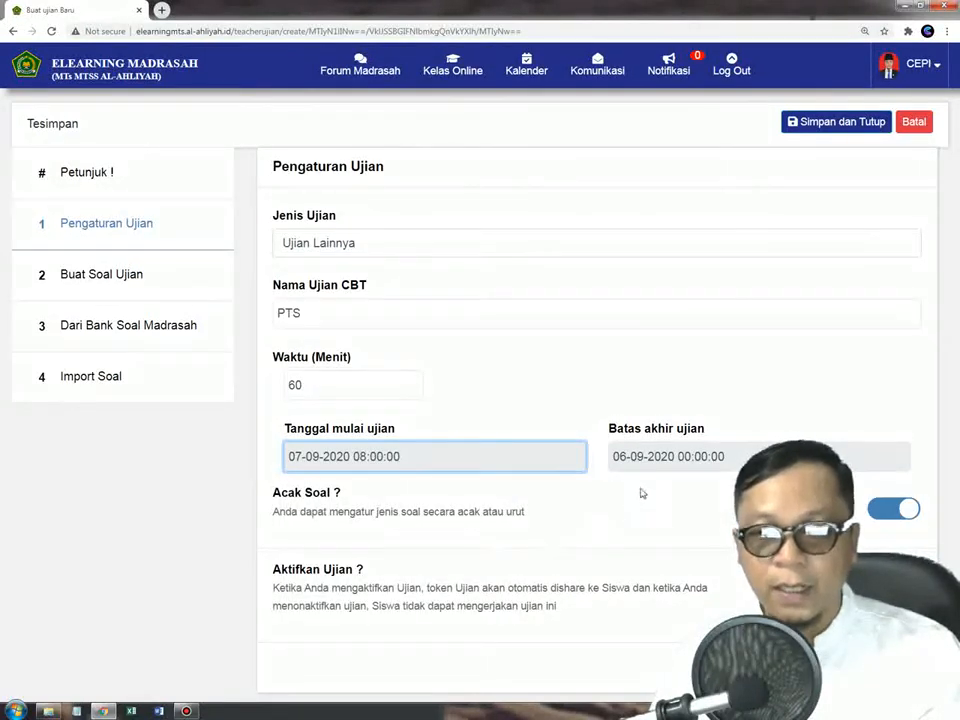
# Set the exam deadline to 12-09-2020 at 15:00, then save and close the exam
pyautogui.click(647, 456)
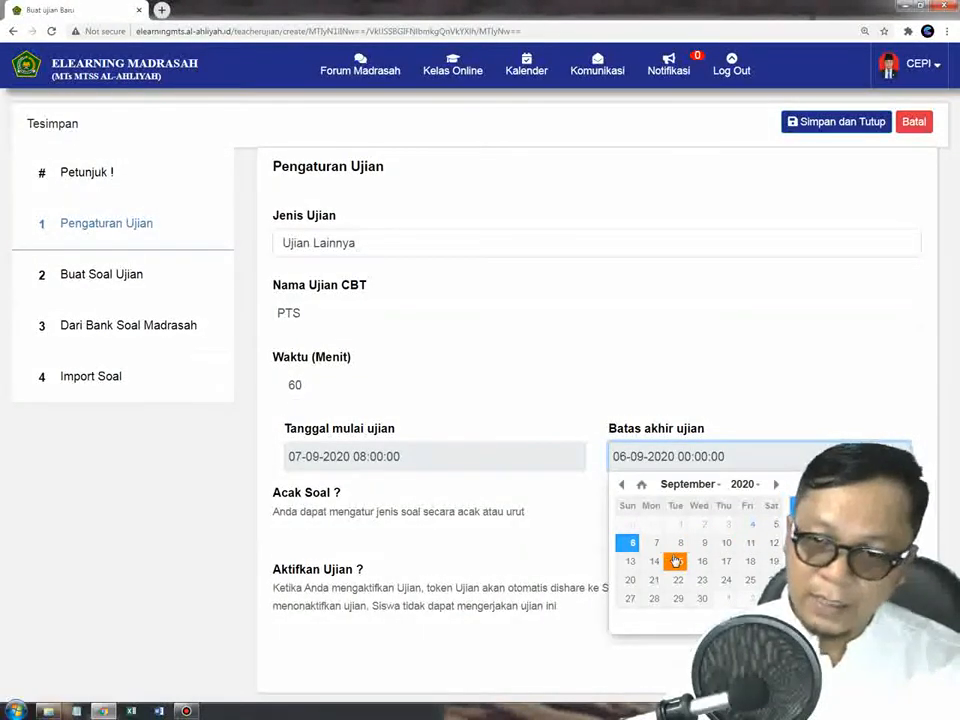
pyautogui.click(773, 545)
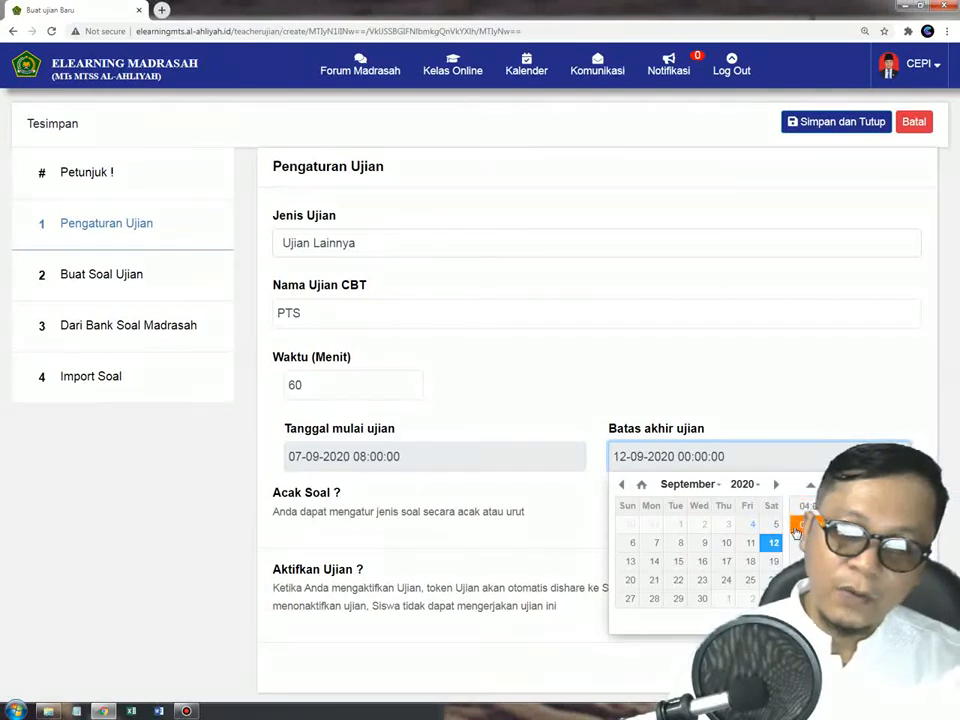
pyautogui.scroll(-3, 793, 536)
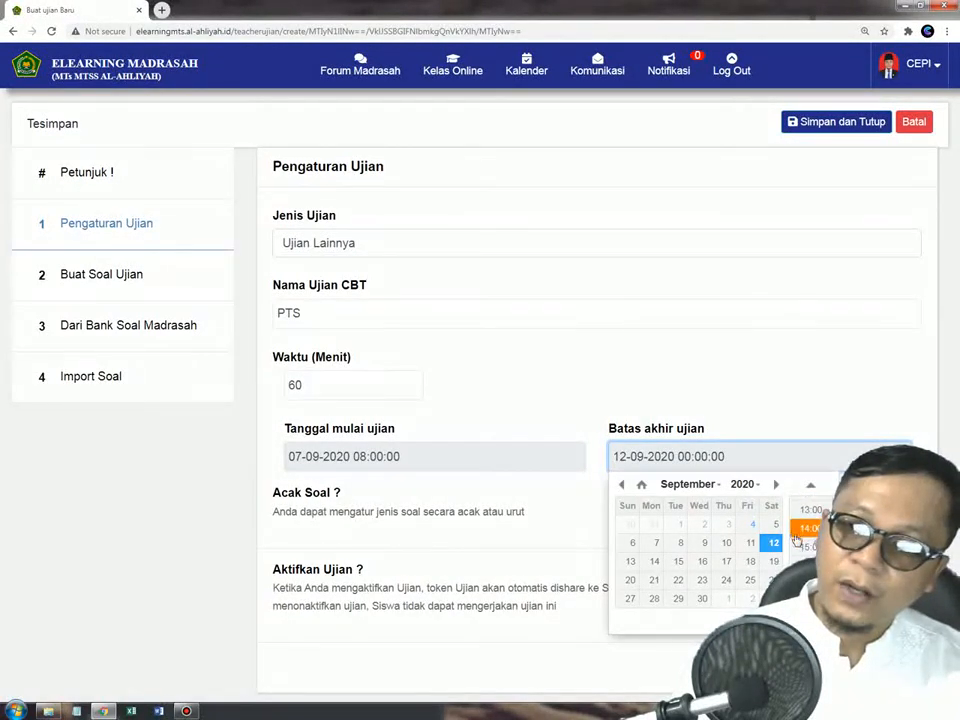
pyautogui.click(802, 545)
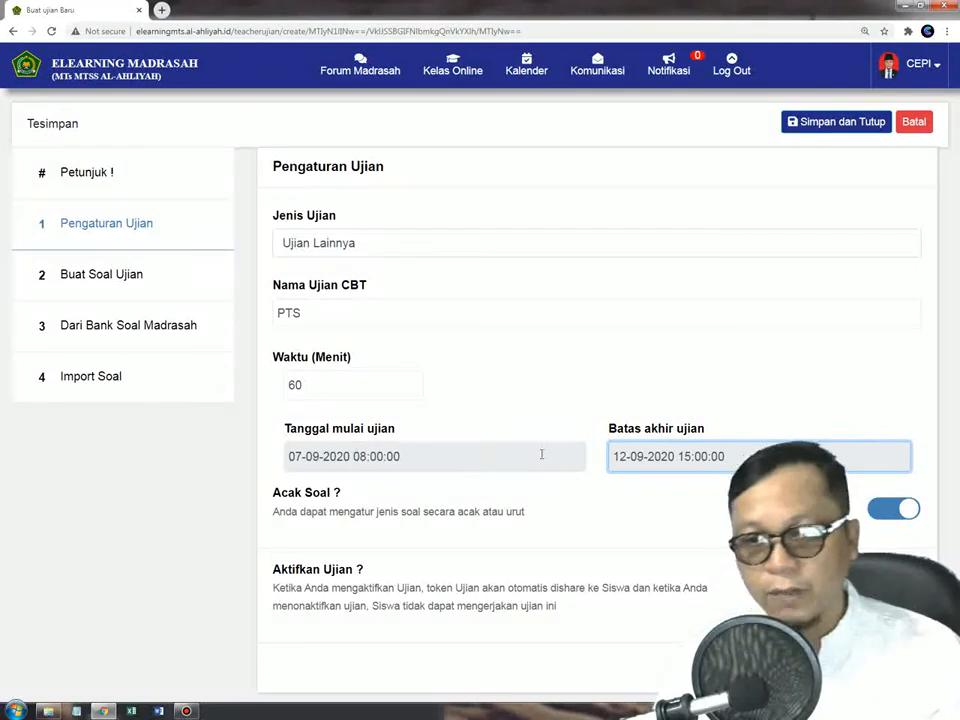
pyautogui.click(805, 125)
pyautogui.click(494, 196)
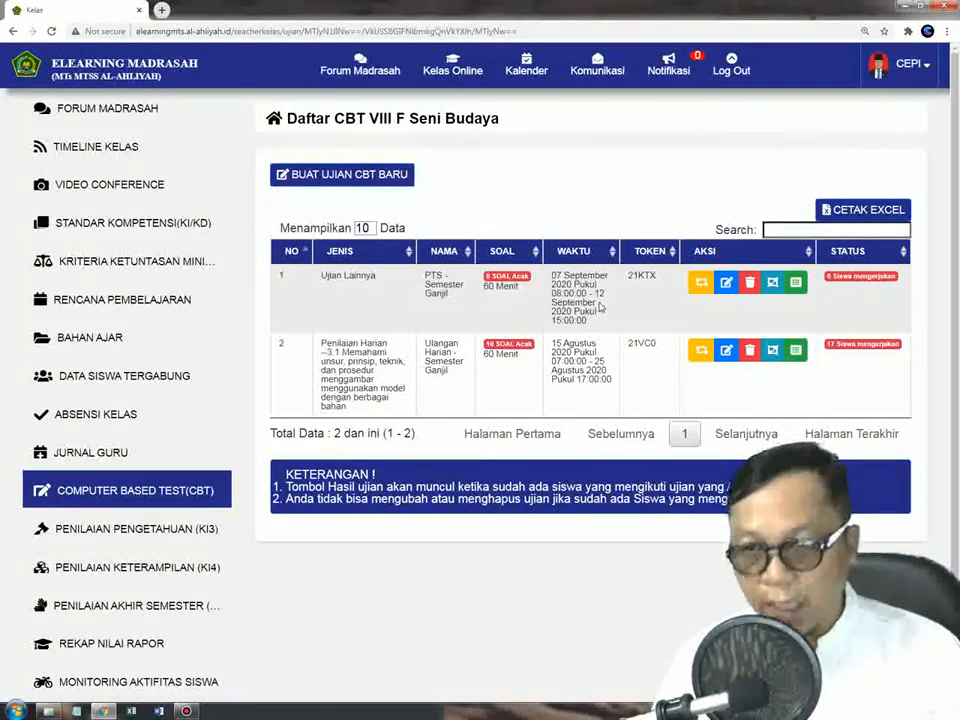
# Reopen the PTS exam for editing and download the question import template
pyautogui.click(727, 285)
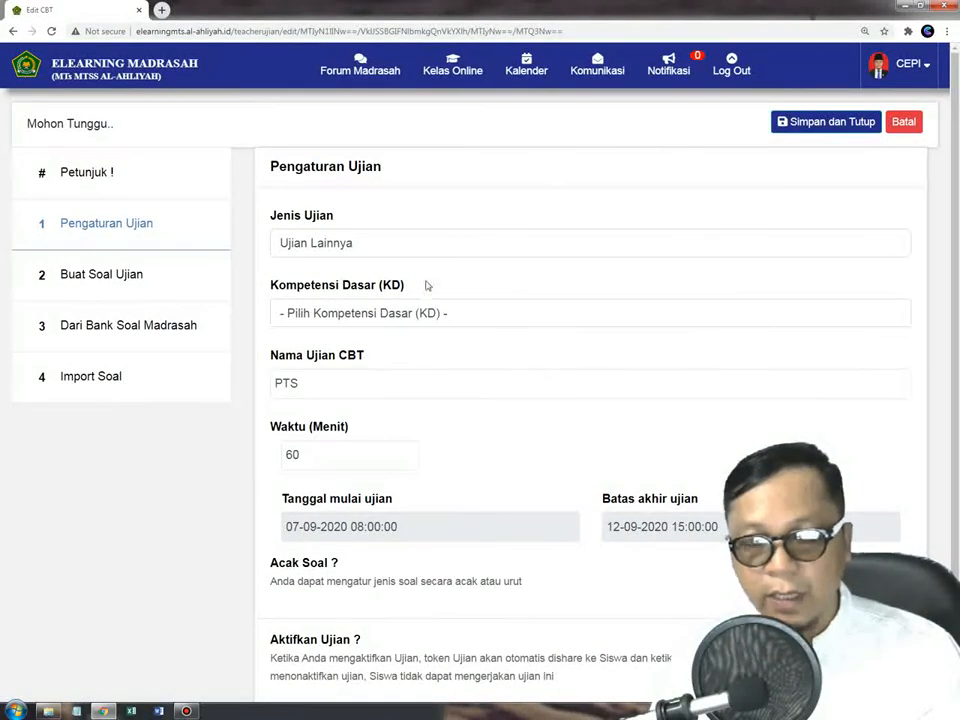
pyautogui.click(87, 381)
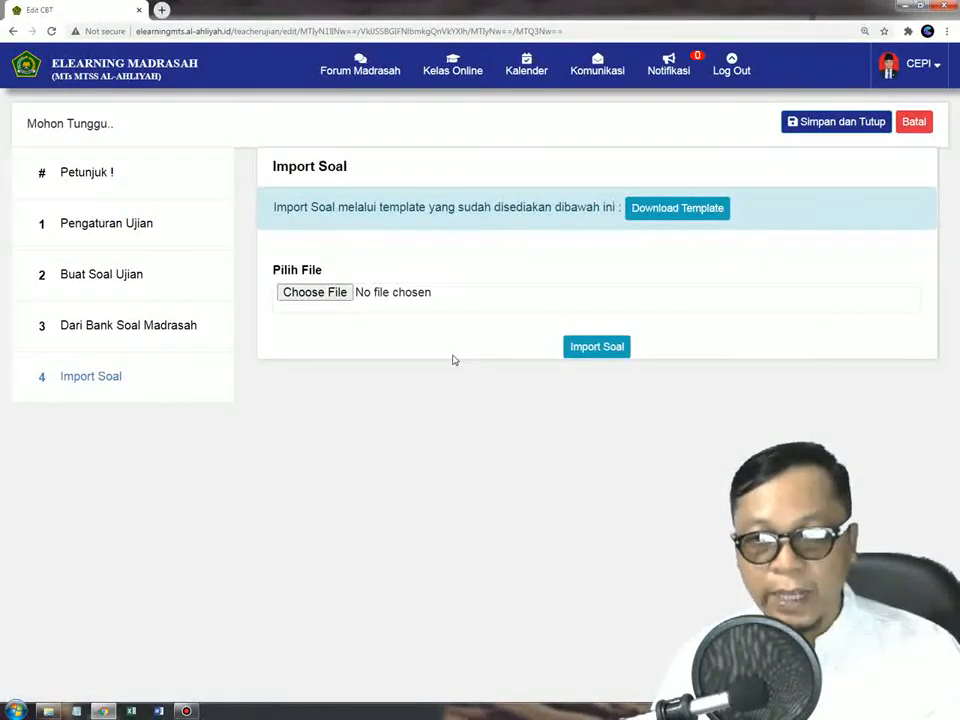
pyautogui.click(670, 209)
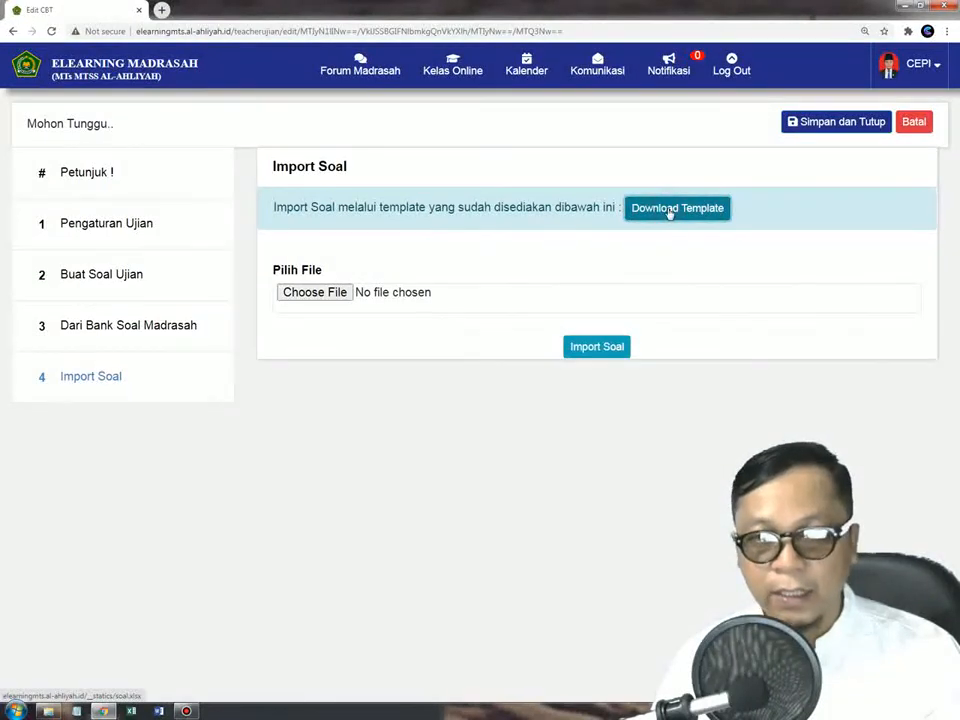
# Open the downloaded soal template in Excel with editing enabled, examine its question list in B2:B11, and close it
pyautogui.click(42, 688)
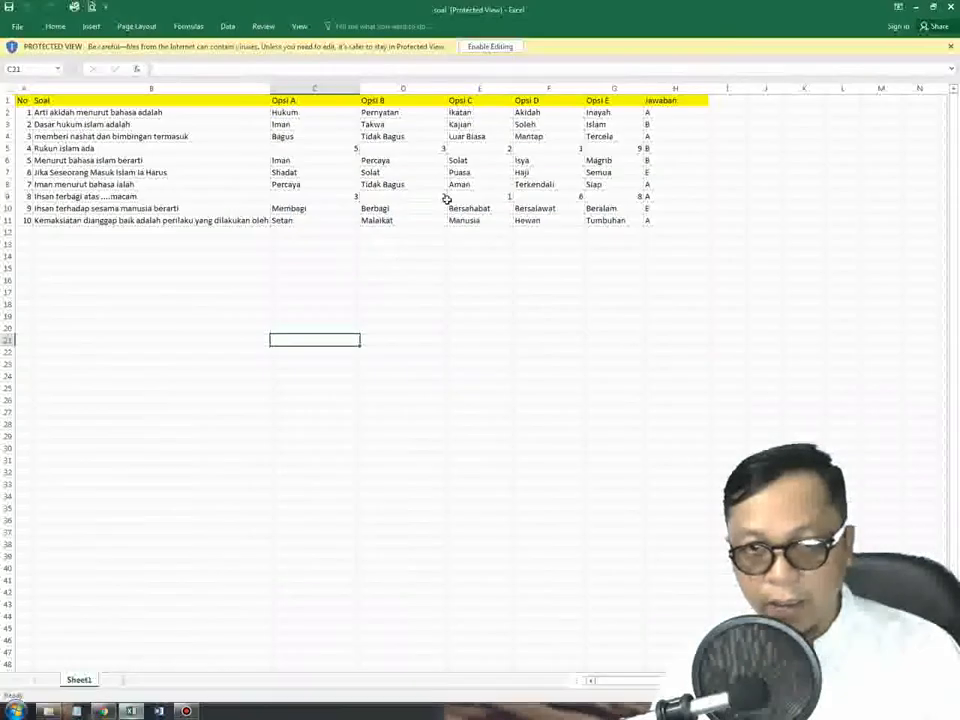
pyautogui.click(486, 47)
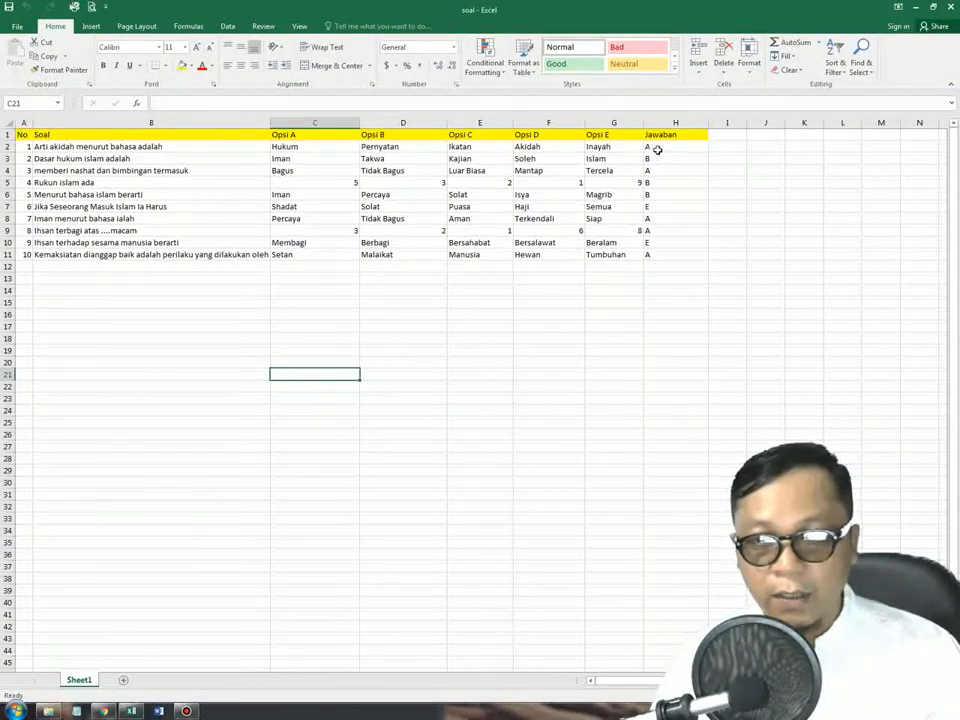
pyautogui.click(178, 146)
pyautogui.moveTo(124, 146); pyautogui.dragTo(200, 256)
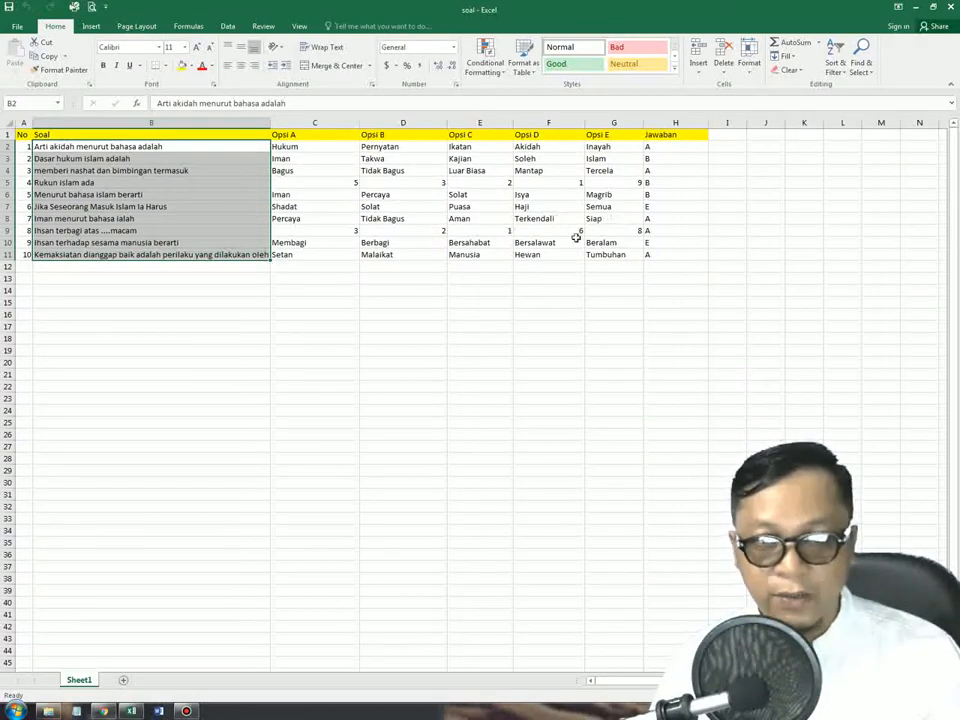
pyautogui.click(951, 6)
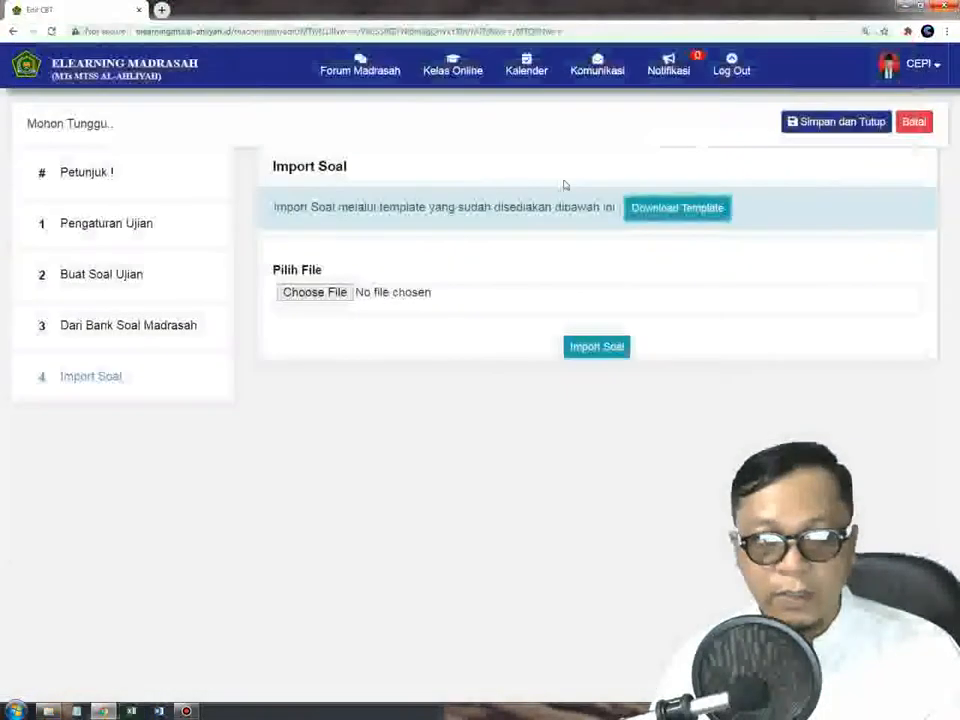
# Open the tes e-learning seni rupa workbook from the Documents library and examine its yellow-highlighted questions
pyautogui.click(48, 711)
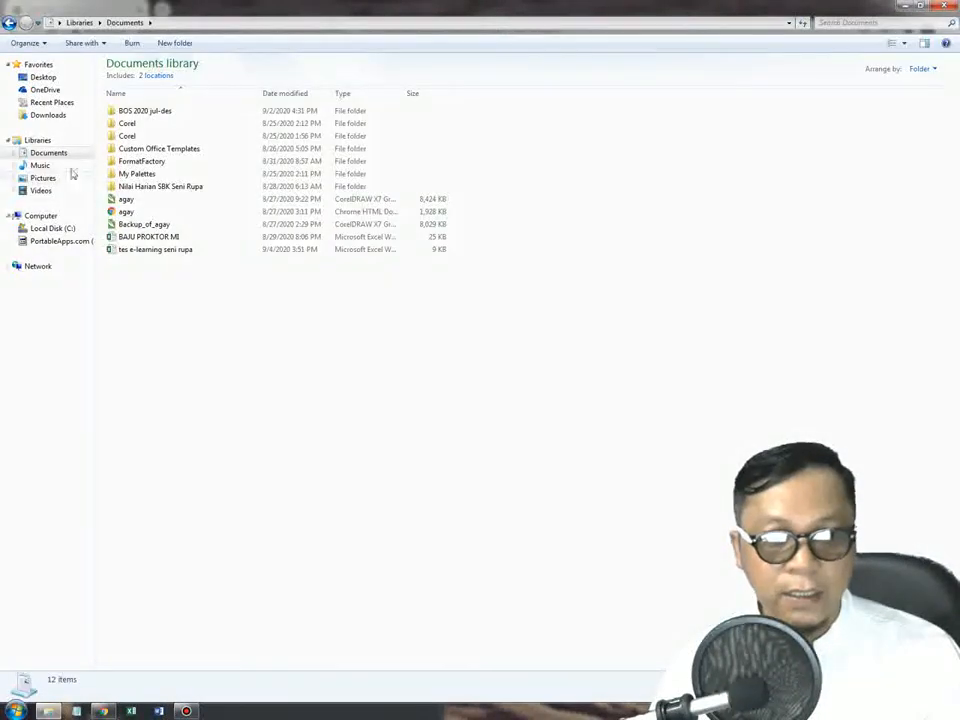
pyautogui.doubleClick(130, 249)
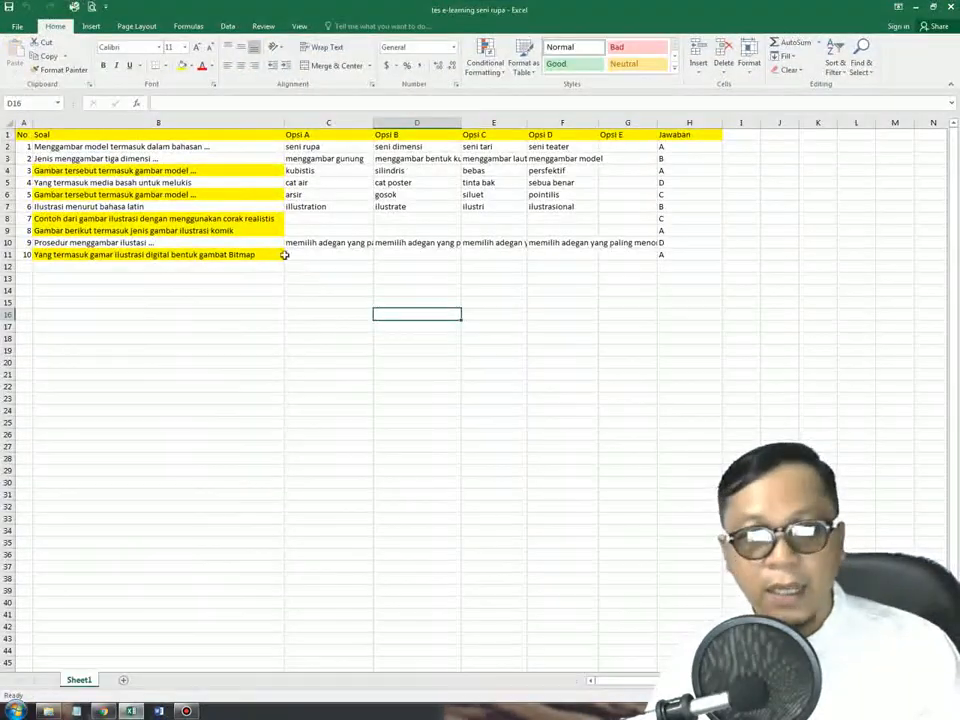
pyautogui.click(90, 170)
pyautogui.click(90, 194)
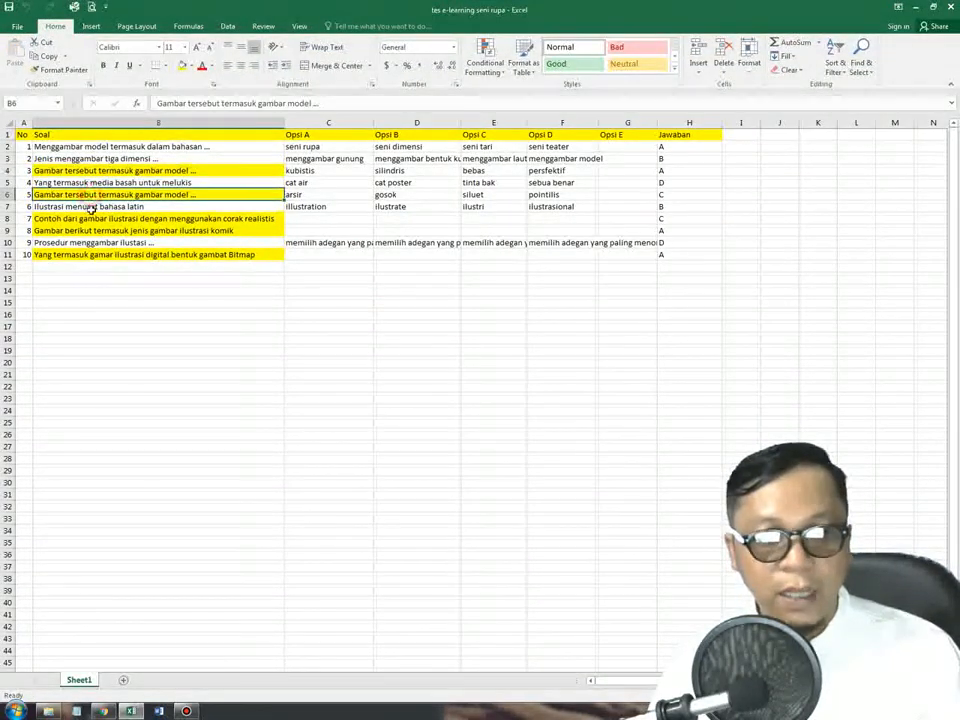
pyautogui.click(90, 218)
pyautogui.click(90, 230)
pyautogui.click(90, 254)
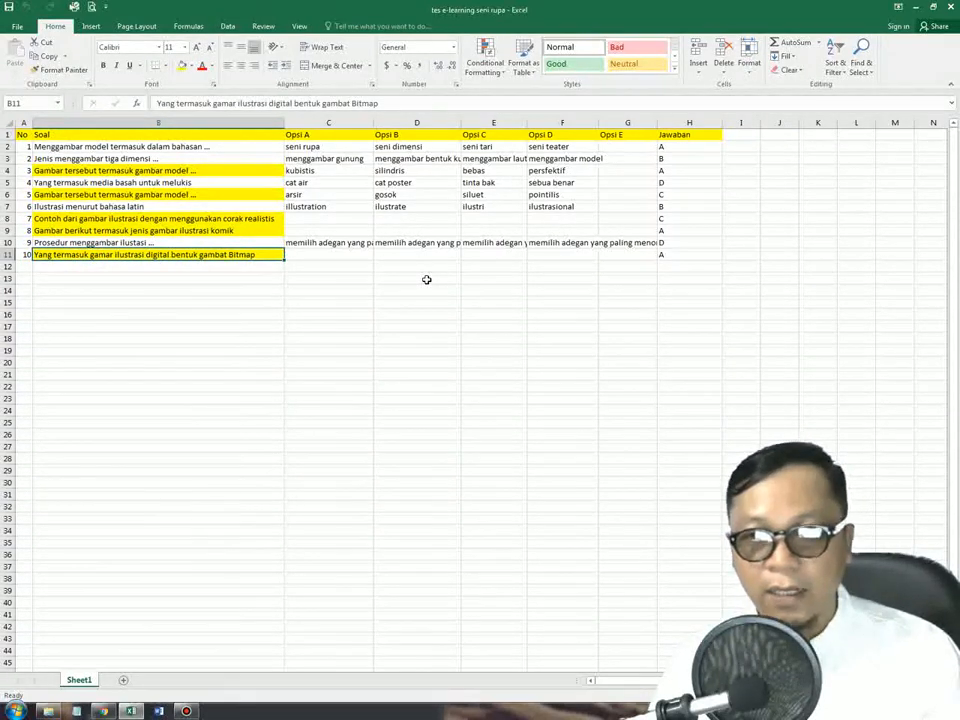
# Examine the answer key in H2:H11 and the first answer option, then close the workbook and switch back to Chrome's question import page
pyautogui.click(674, 149)
pyautogui.moveTo(674, 149); pyautogui.dragTo(673, 249)
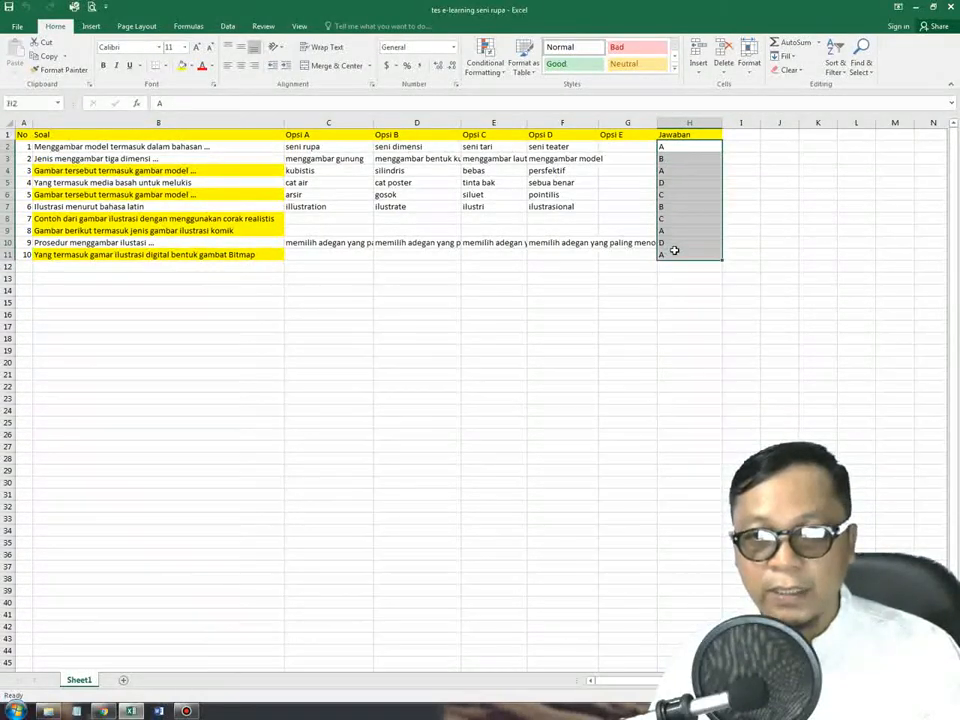
pyautogui.click(289, 147)
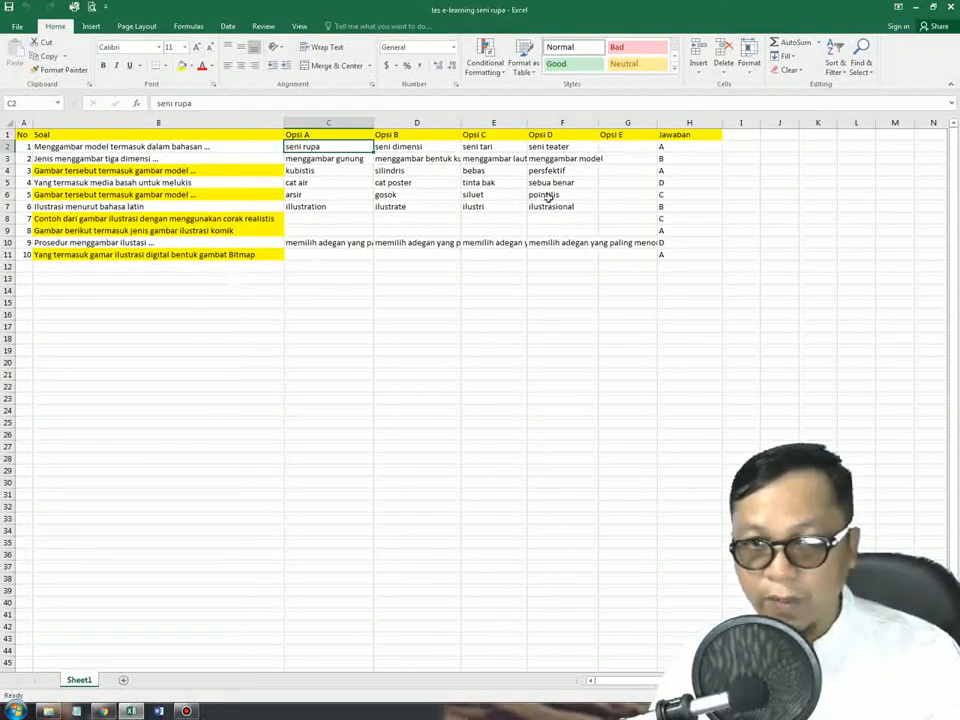
pyautogui.click(948, 7)
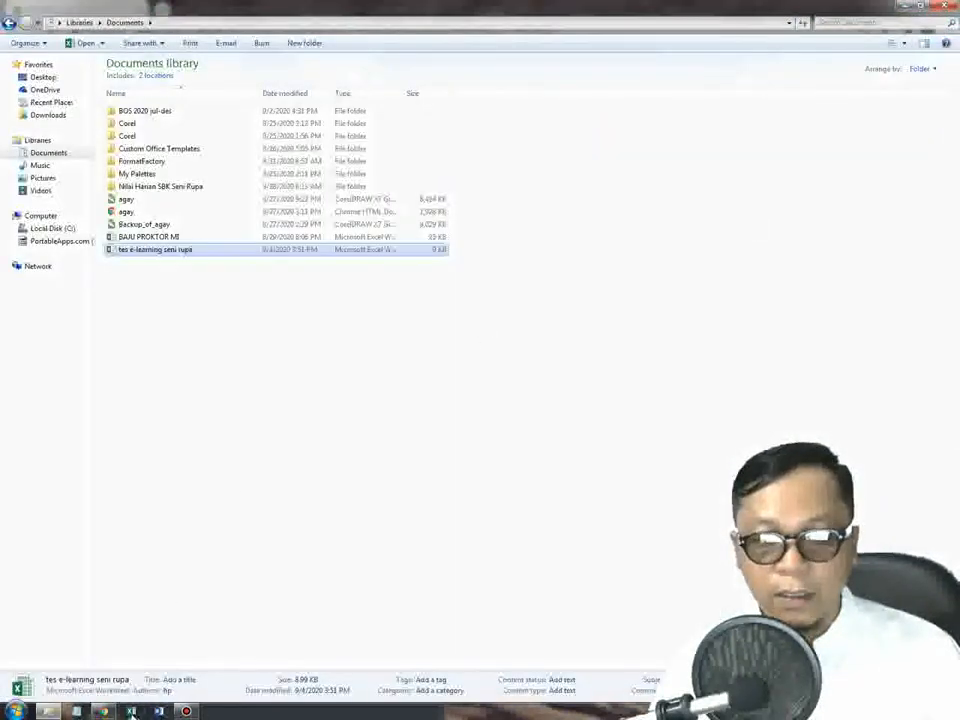
pyautogui.moveTo(103, 711)
pyautogui.click(113, 672)
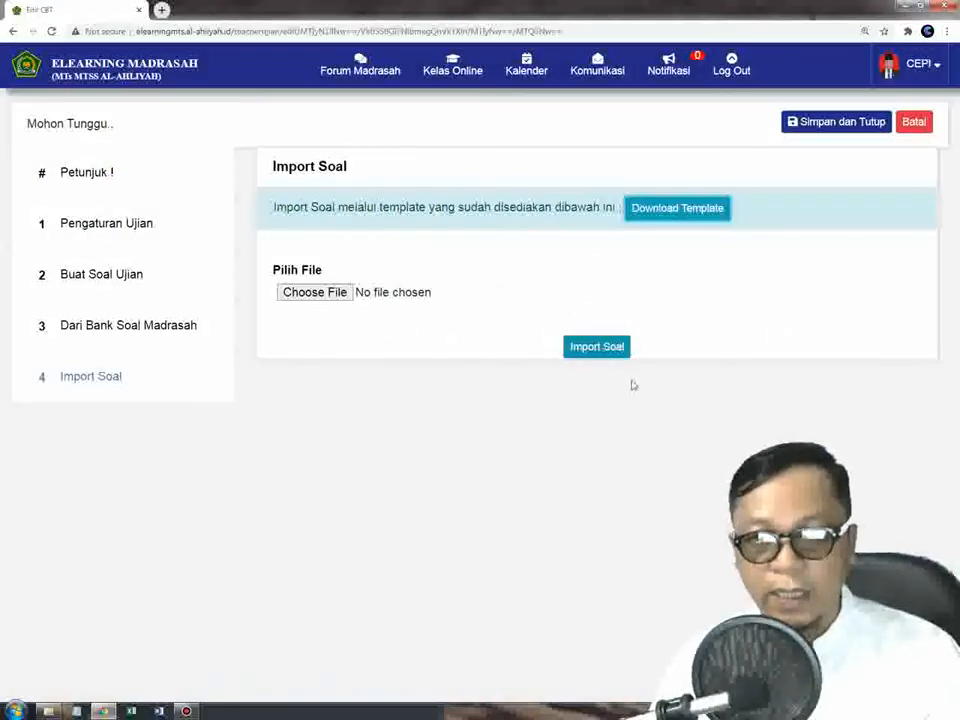
# Choose tes e-learning seni rupa.xlsx from the Documents library and import its questions into the PTS exam
pyautogui.click(585, 354)
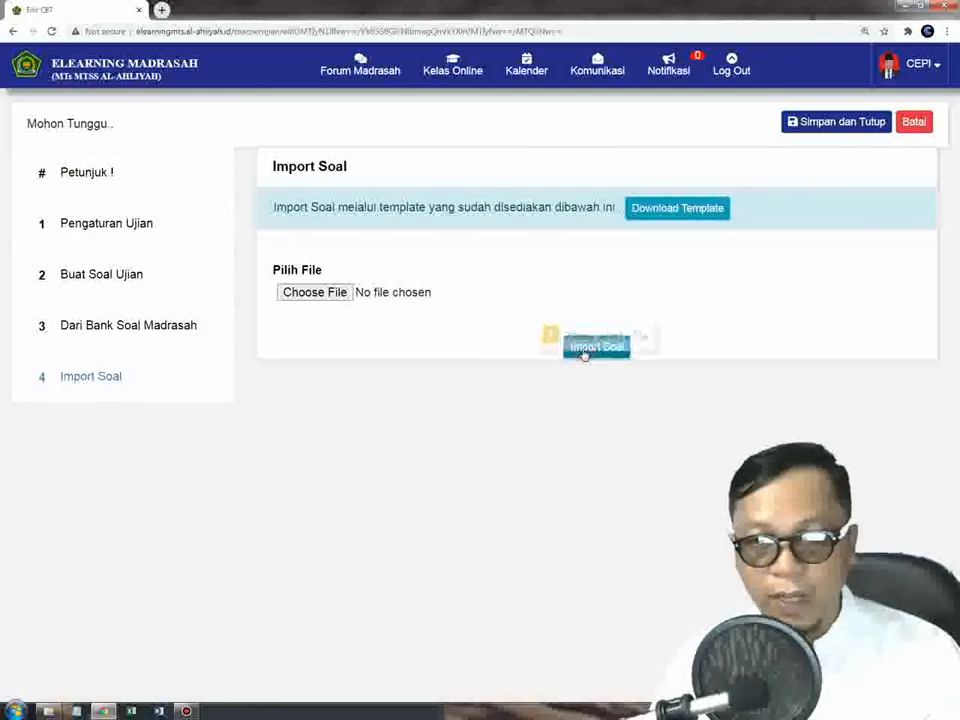
pyautogui.click(320, 291)
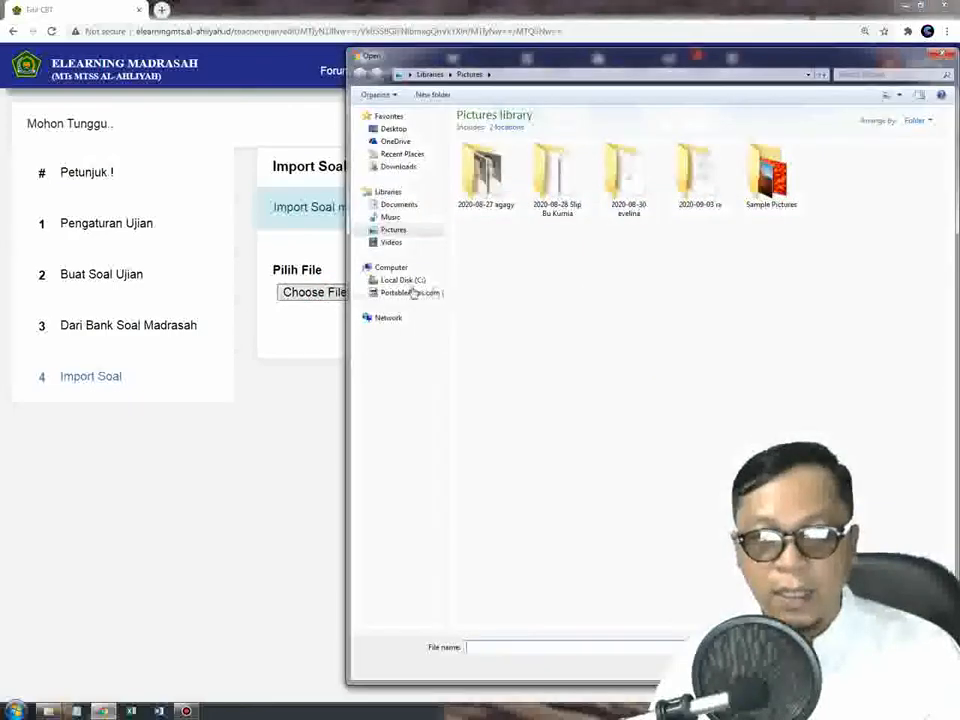
pyautogui.click(410, 204)
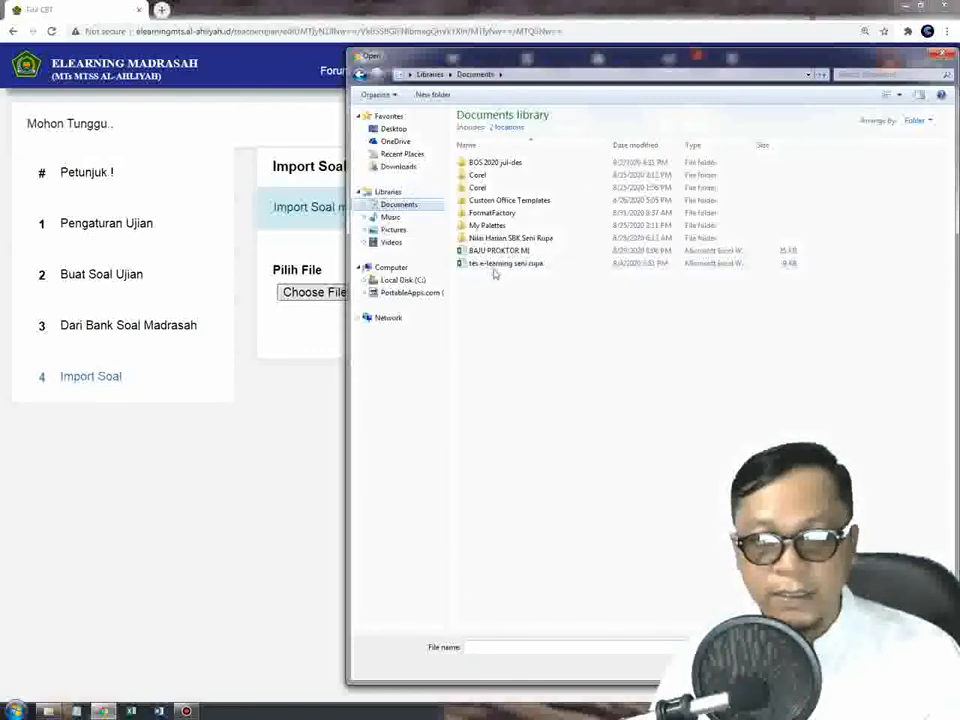
pyautogui.doubleClick(492, 263)
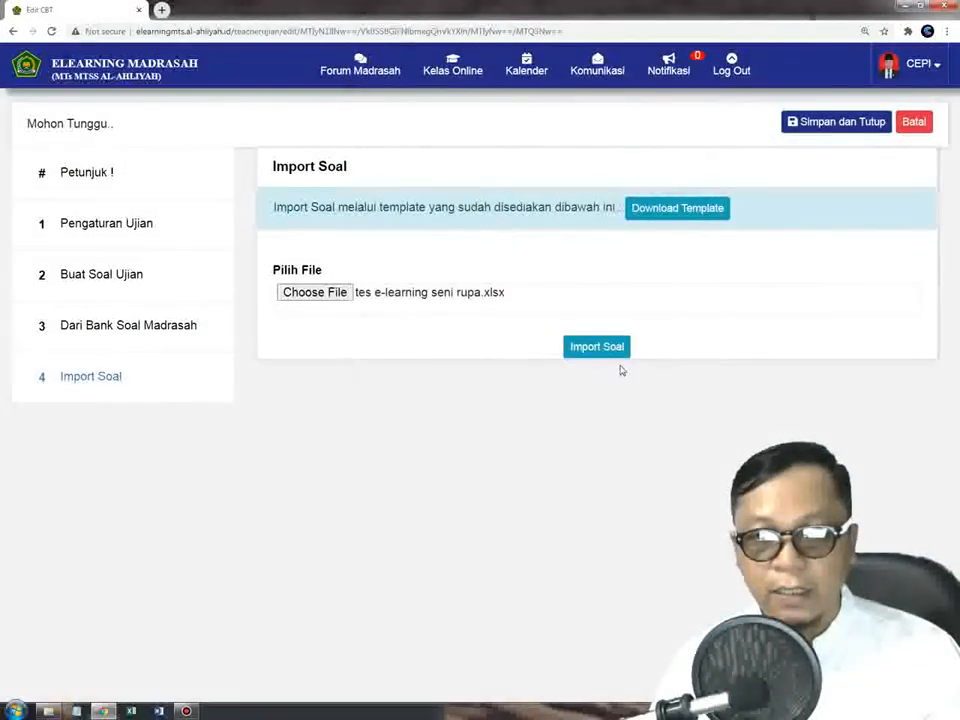
pyautogui.click(597, 350)
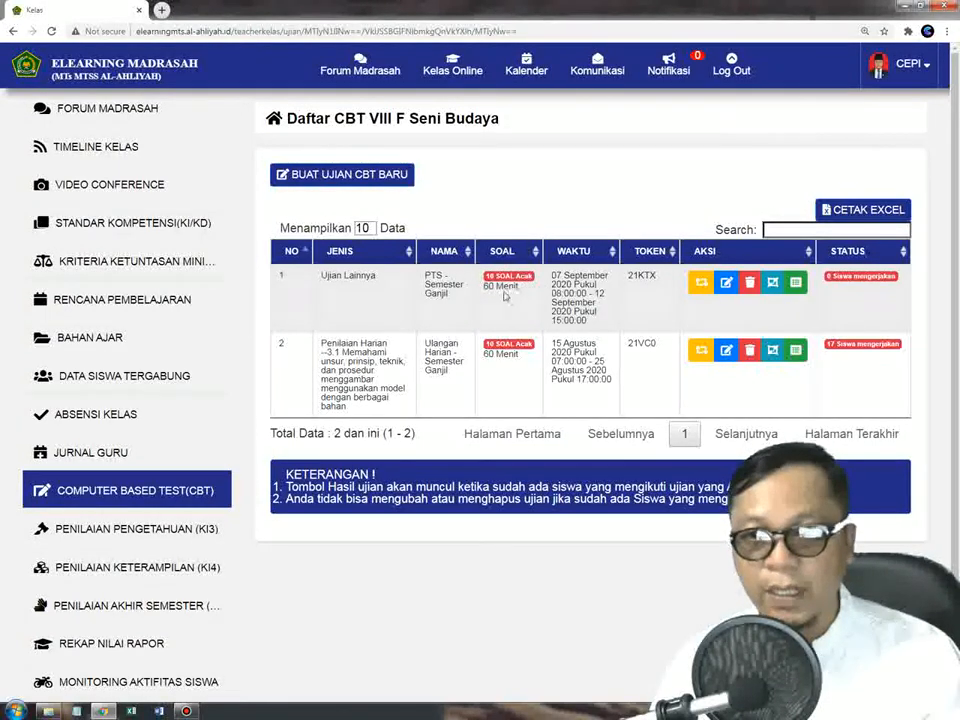
# Open the simulation preview of the PTS exam and page forward to question 3
pyautogui.click(702, 285)
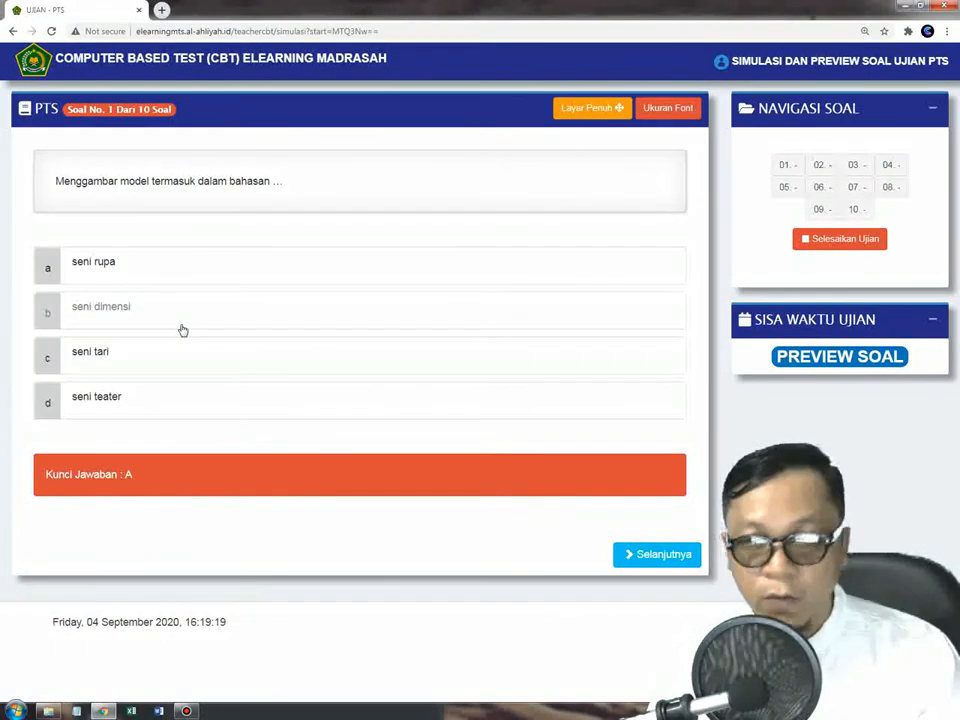
pyautogui.click(660, 555)
pyautogui.click(661, 556)
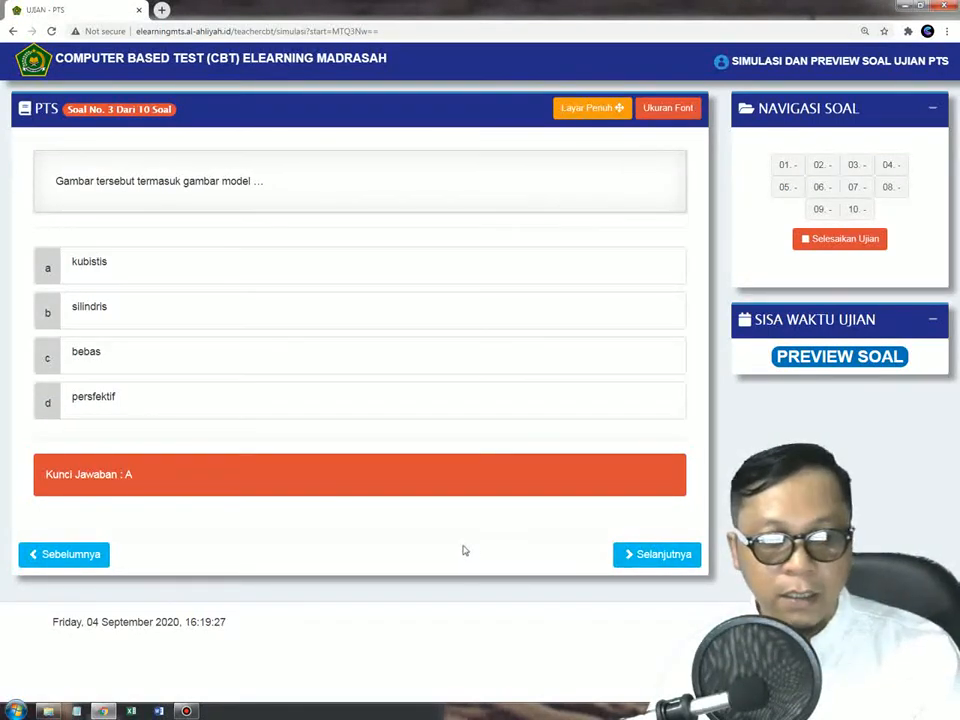
# Reopen the tes e-learning seni rupa workbook, examine the yellow-highlighted questions in B4, B6, B8, B9 and B11, and close it
pyautogui.click(48, 711)
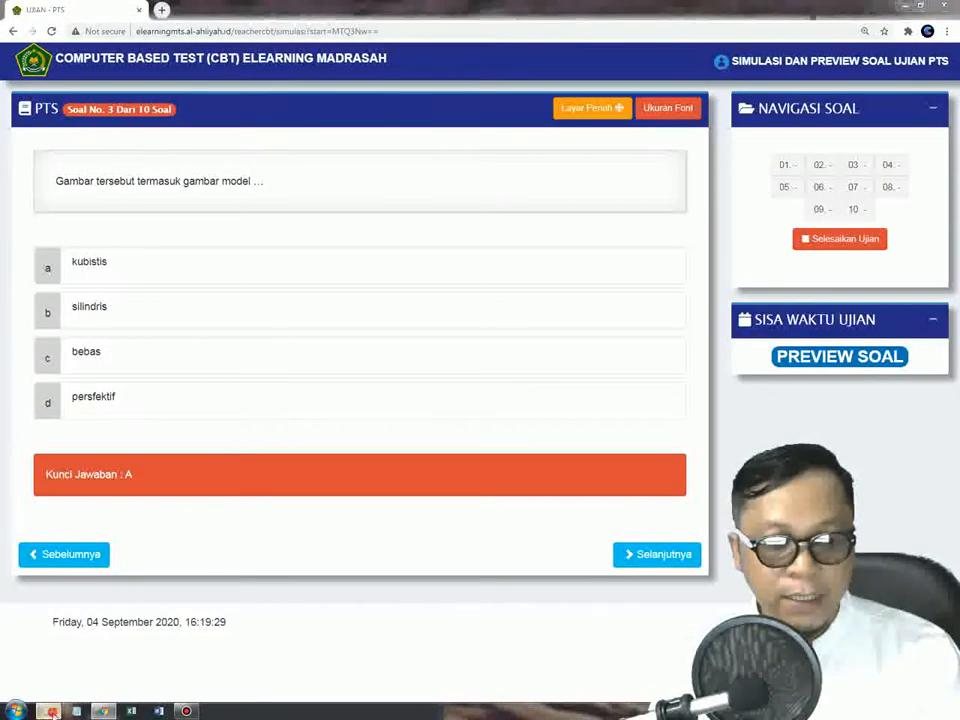
pyautogui.doubleClick(142, 250)
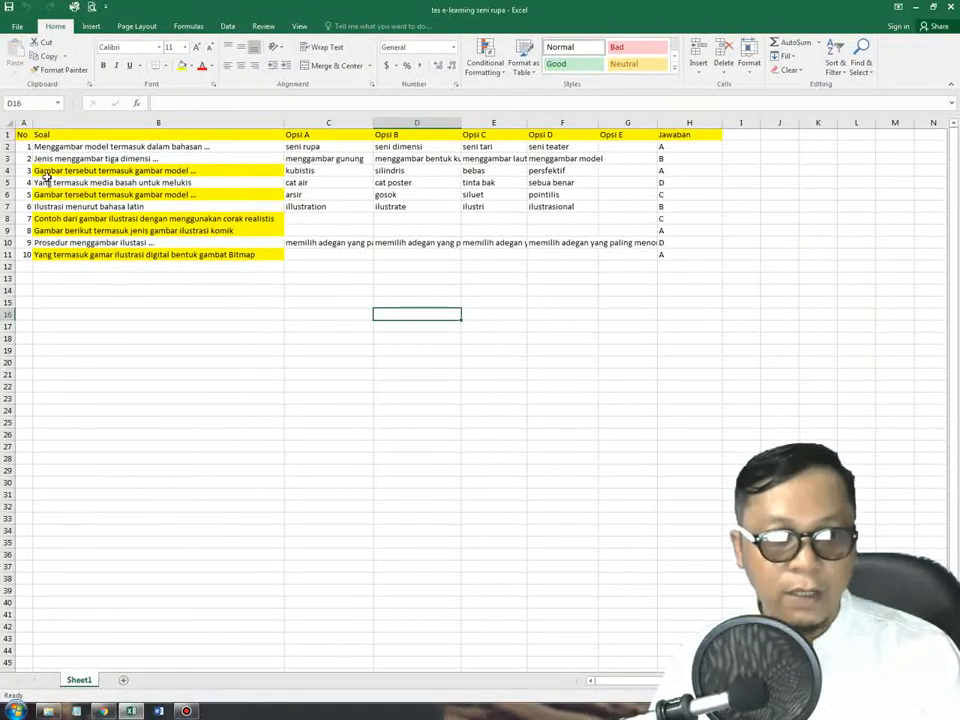
pyautogui.click(42, 171)
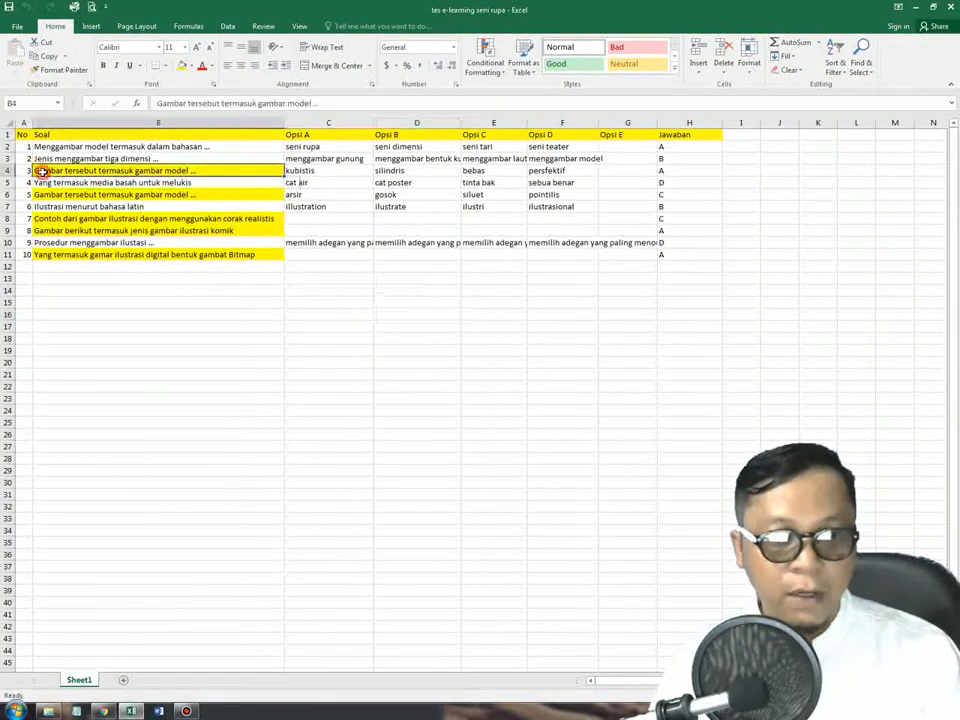
pyautogui.click(42, 193)
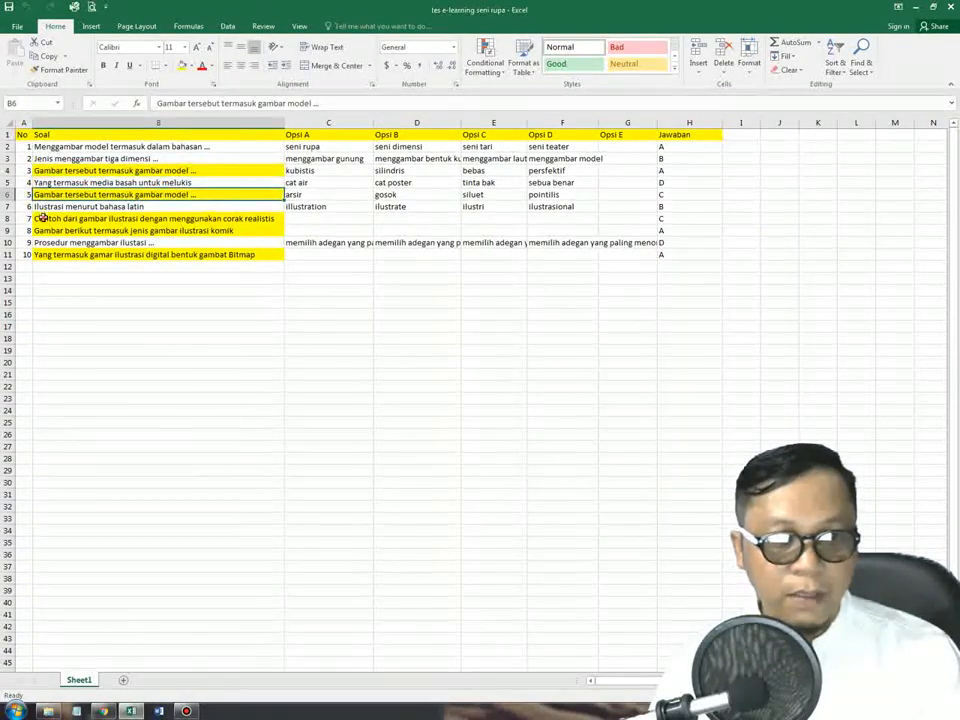
pyautogui.click(42, 218)
pyautogui.click(40, 230)
pyautogui.click(40, 254)
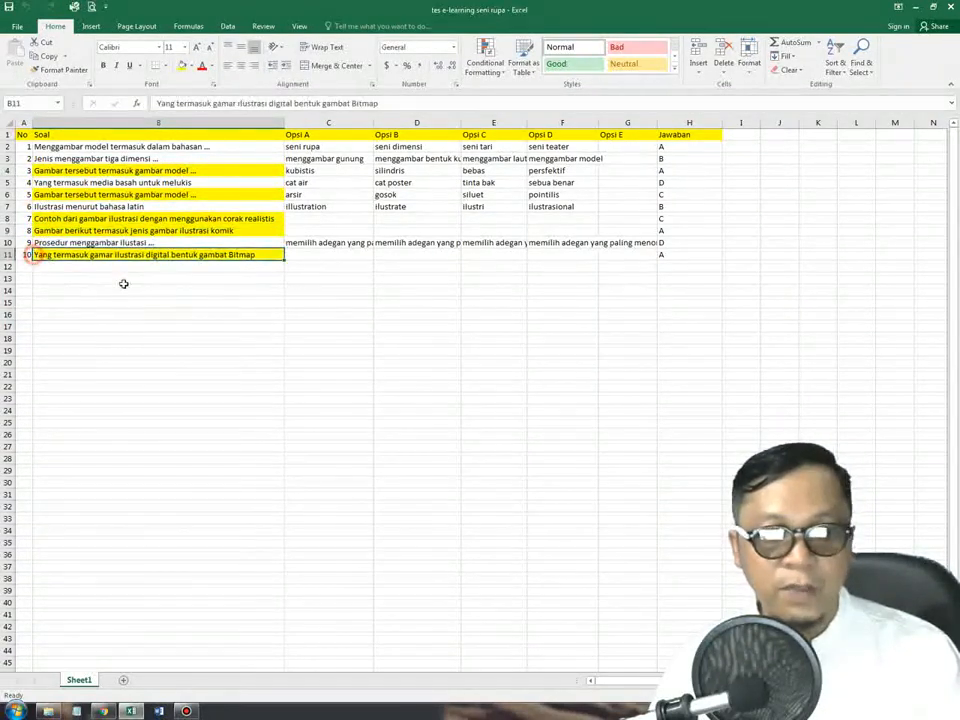
pyautogui.click(948, 8)
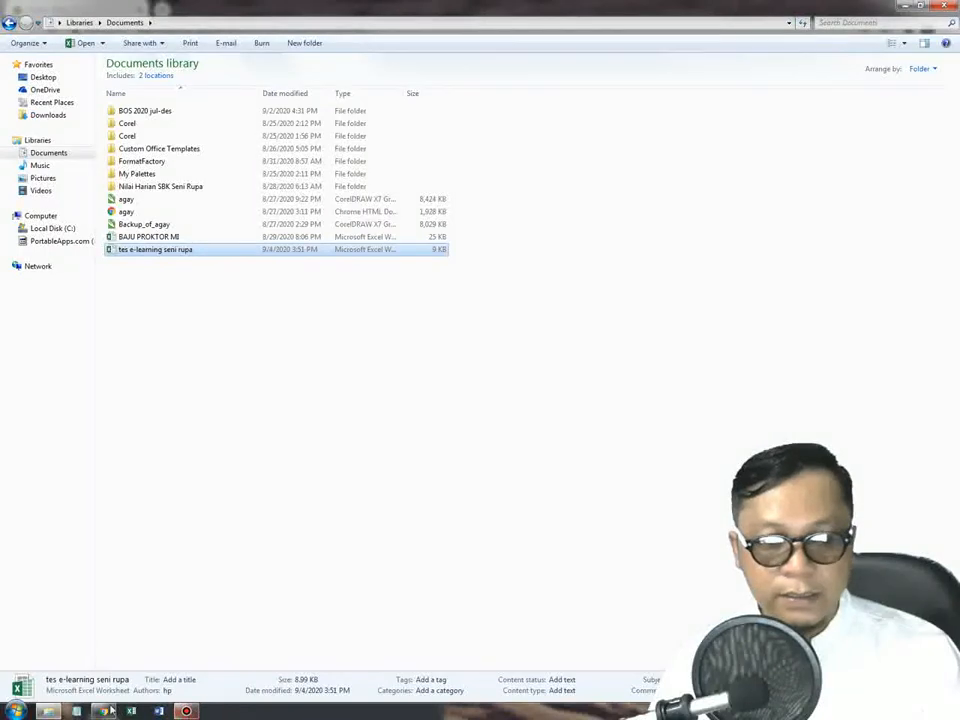
# Switch back to the exam preview in Chrome and examine question 4, then question 3 again
pyautogui.click(106, 710)
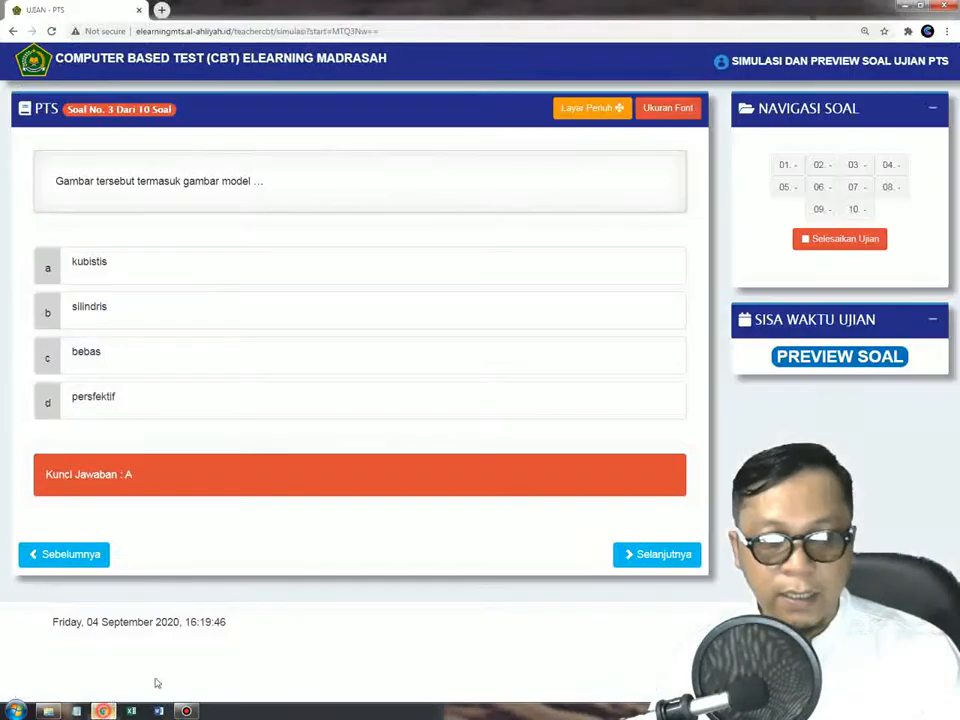
pyautogui.click(670, 562)
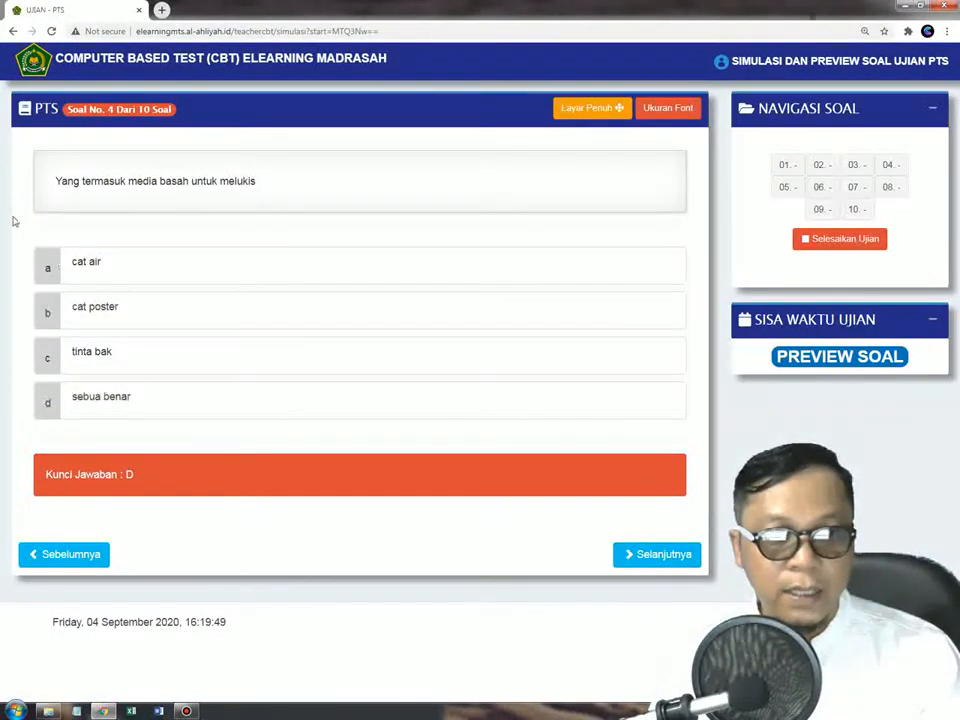
pyautogui.click(62, 553)
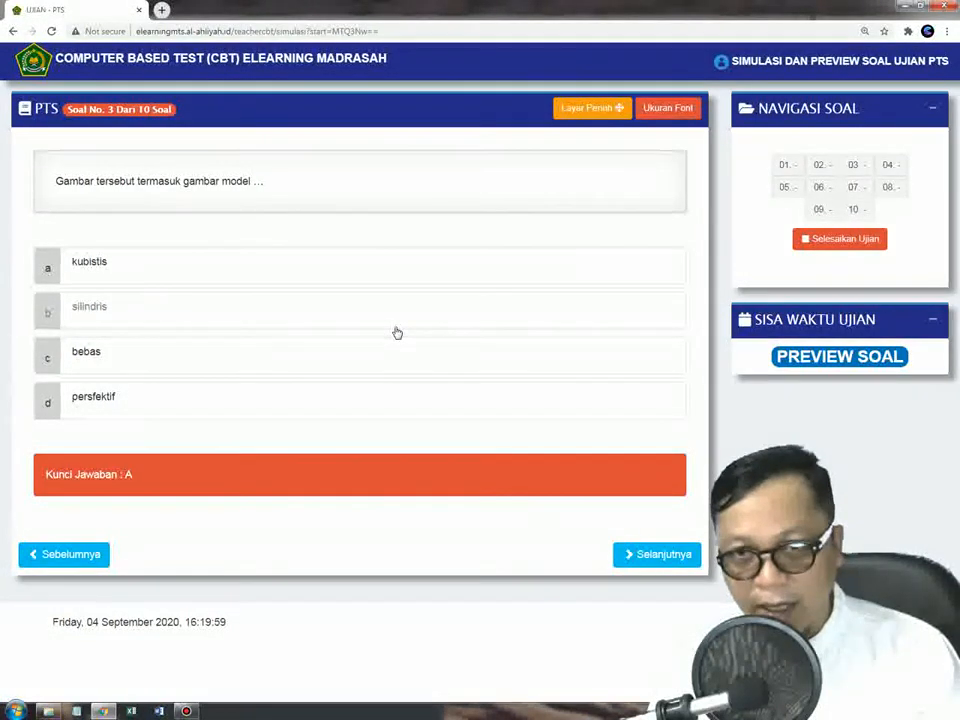
# Leave the preview, open the PTS exam for editing and go to question 3 in its question editor
pyautogui.click(10, 32)
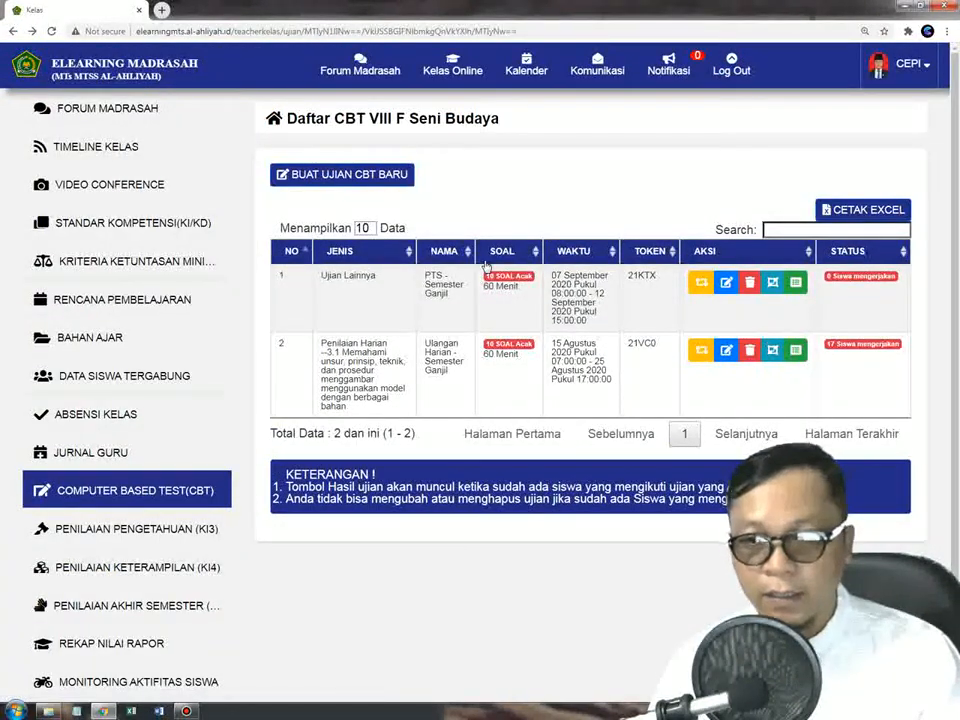
pyautogui.click(725, 284)
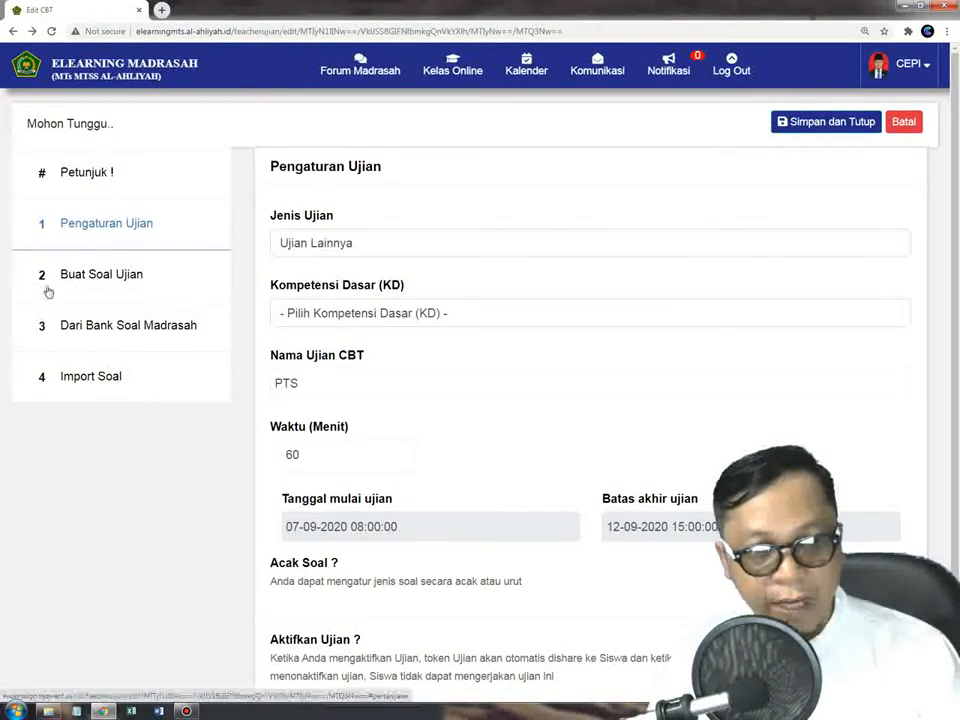
pyautogui.click(114, 278)
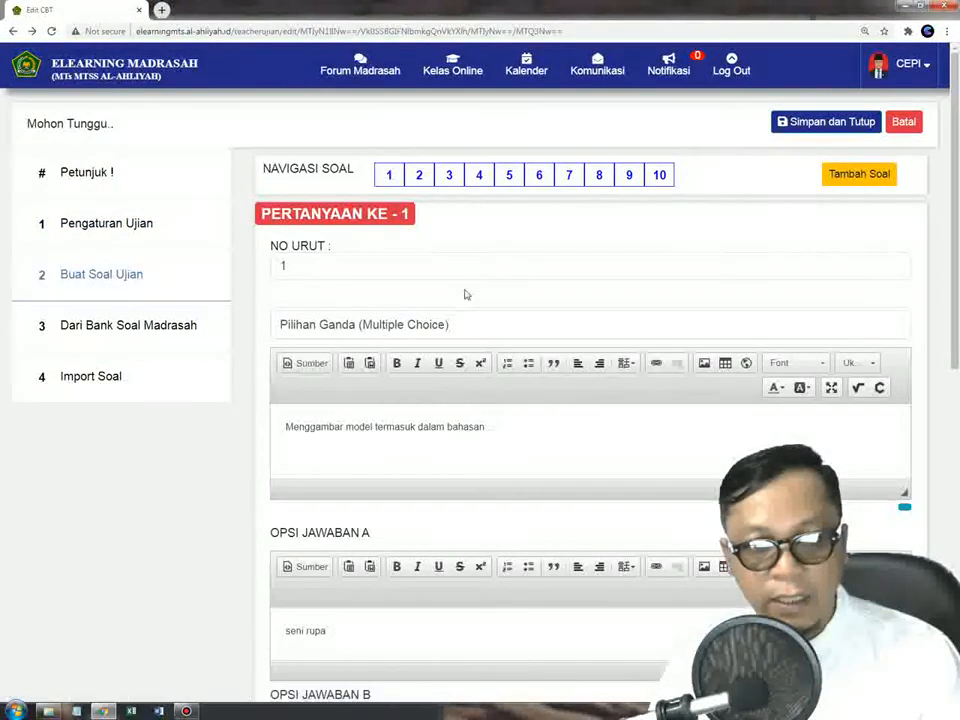
pyautogui.click(449, 180)
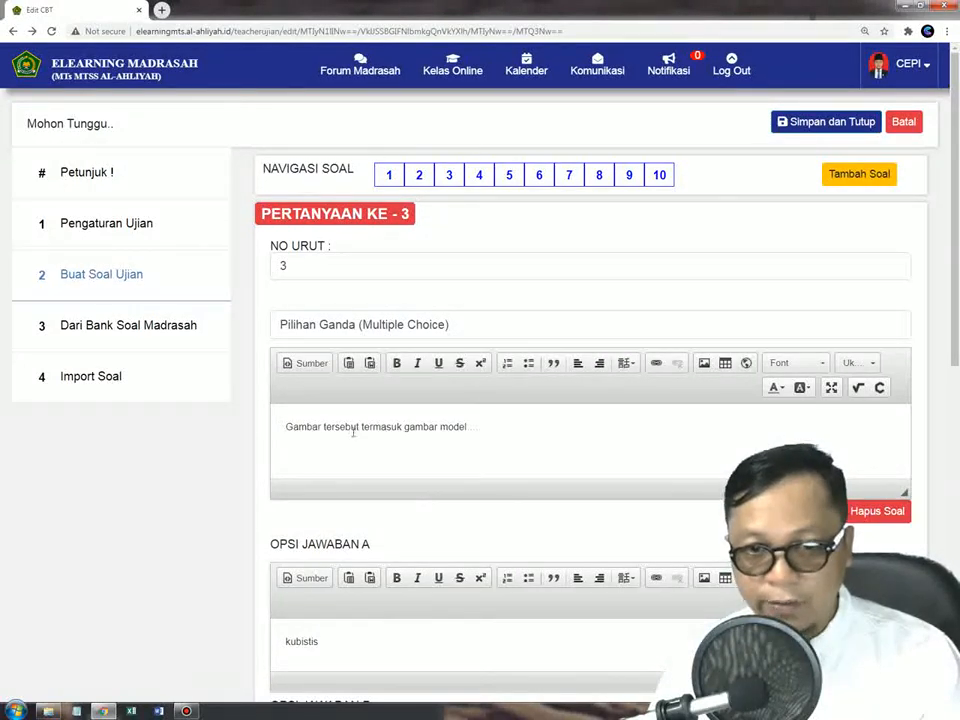
# Add an empty line above question 3's text and open the file selection for uploading an image there
pyautogui.click(288, 427)
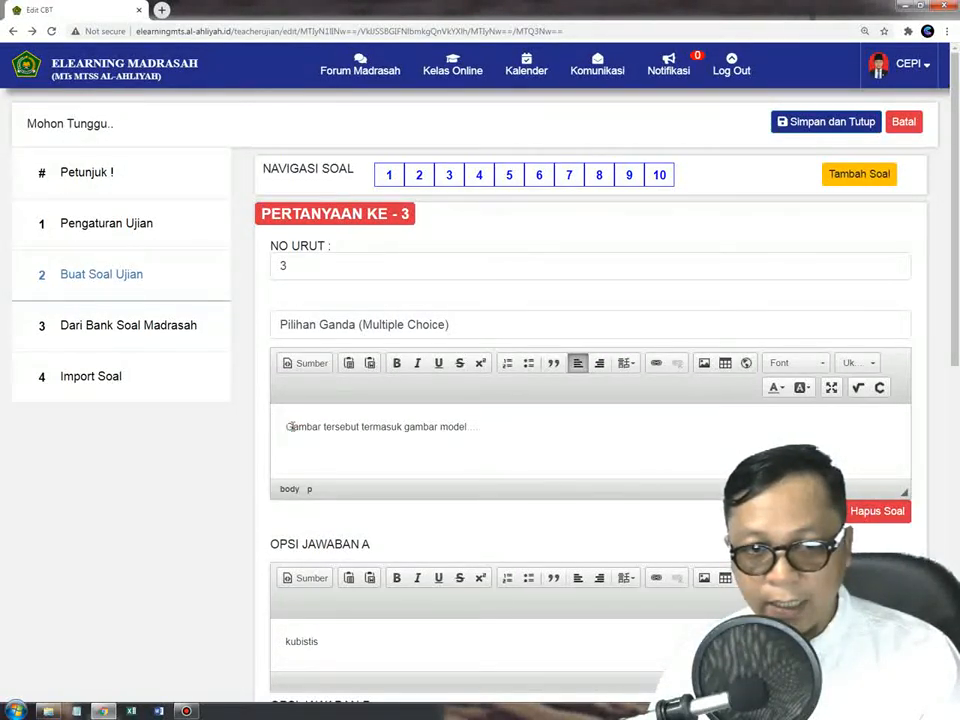
pyautogui.press('Return')
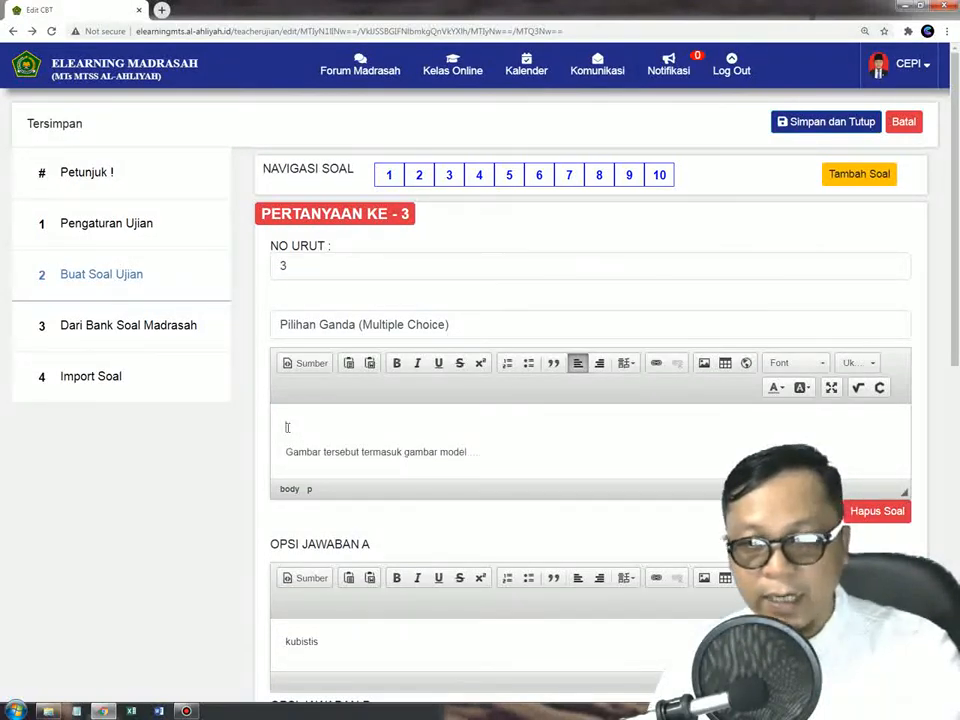
pyautogui.click(704, 364)
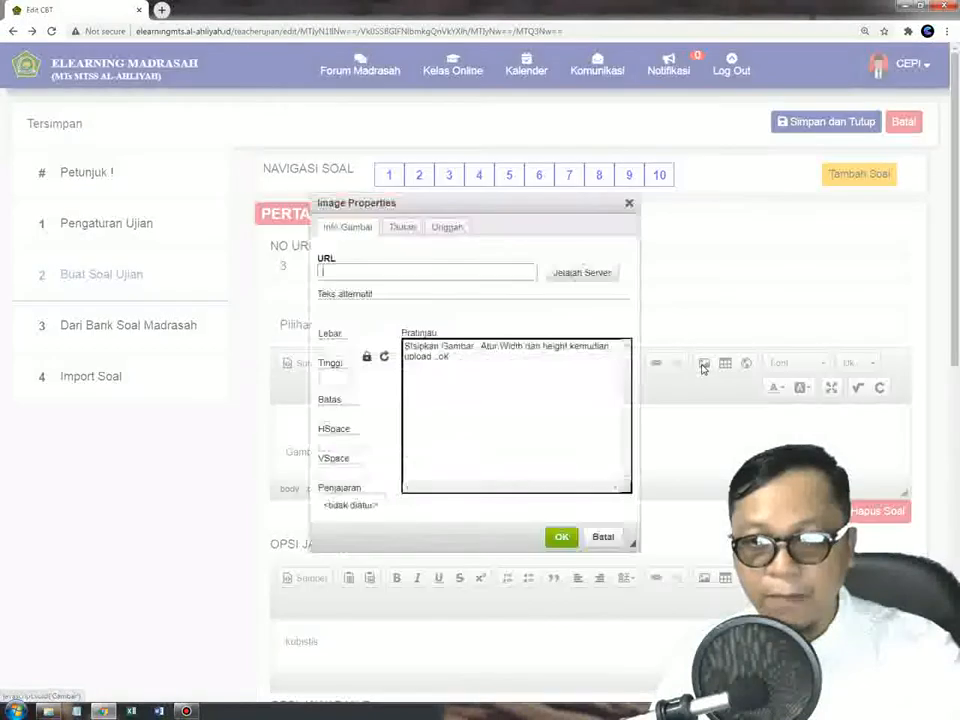
pyautogui.click(446, 232)
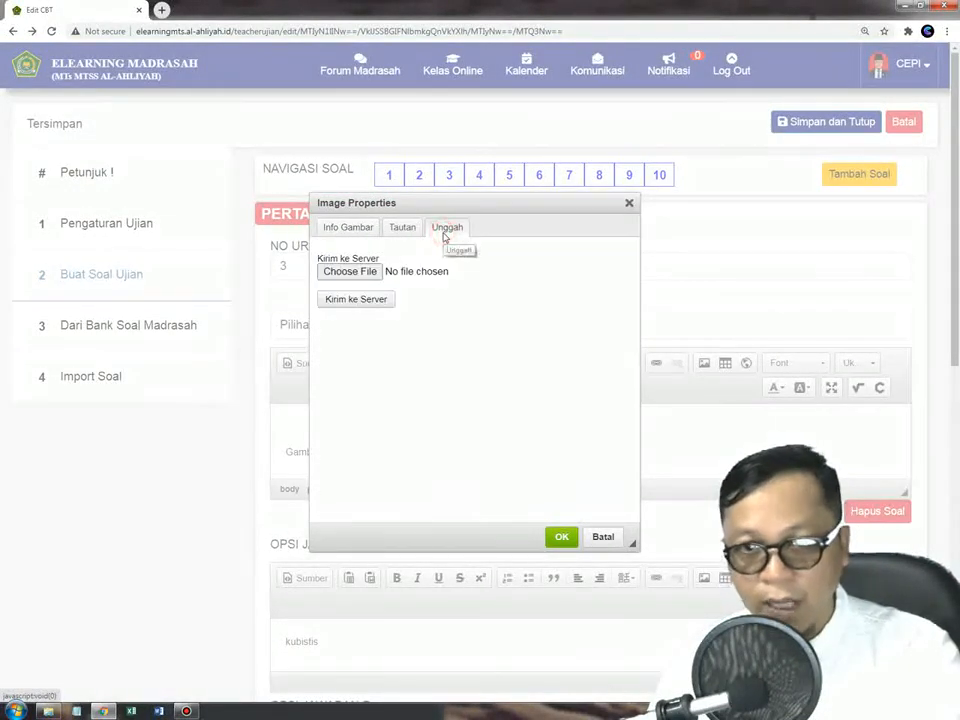
pyautogui.click(350, 272)
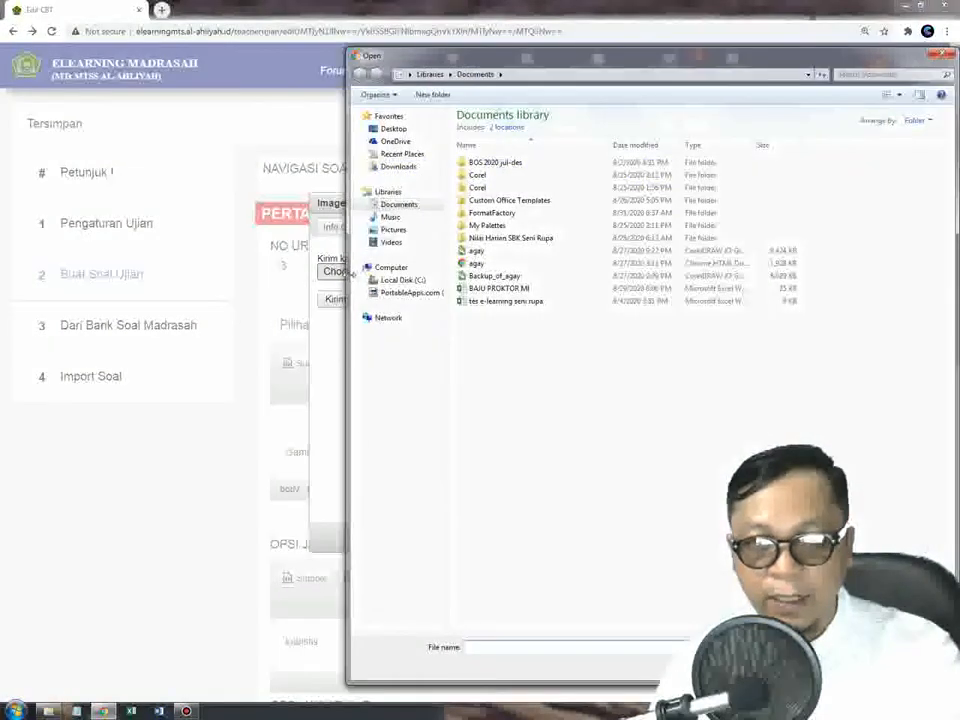
pyautogui.click(412, 294)
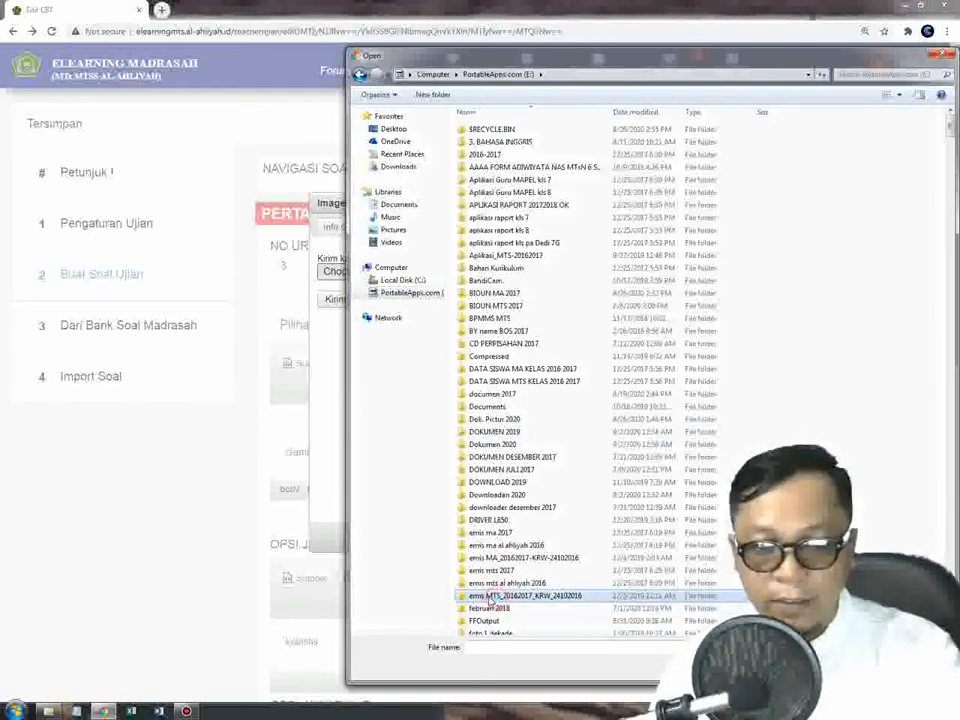
pyautogui.click(503, 560)
pyautogui.scroll(-6, 503, 563)
pyautogui.click(505, 565)
pyautogui.scroll(-10, 508, 568)
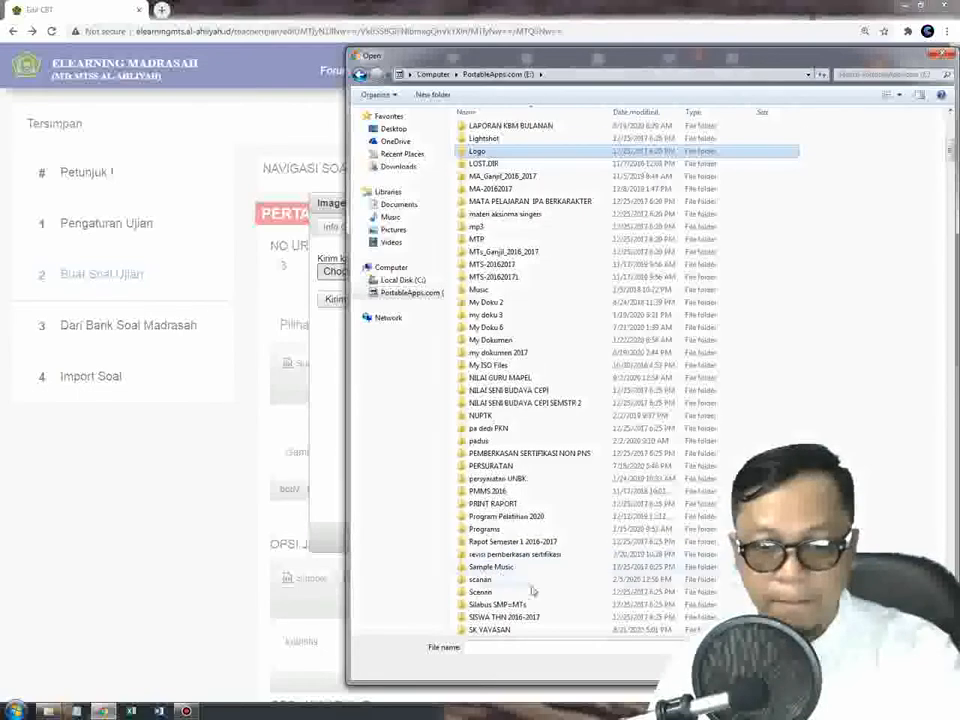
pyautogui.click(503, 617)
pyautogui.scroll(-5, 508, 610)
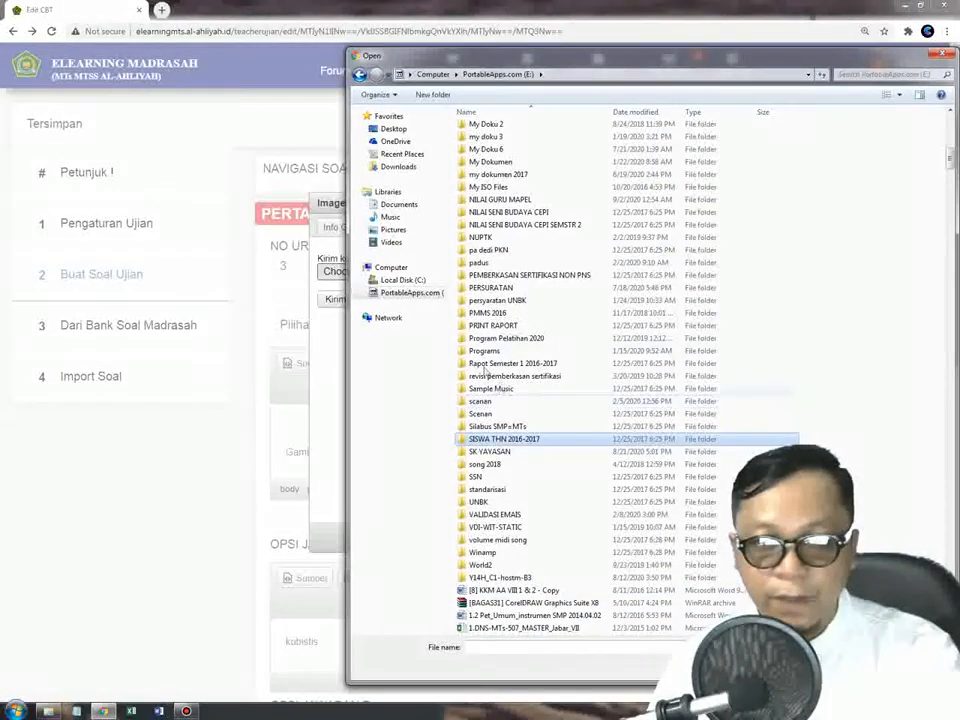
pyautogui.scroll(5, 422, 291)
pyautogui.click(500, 527)
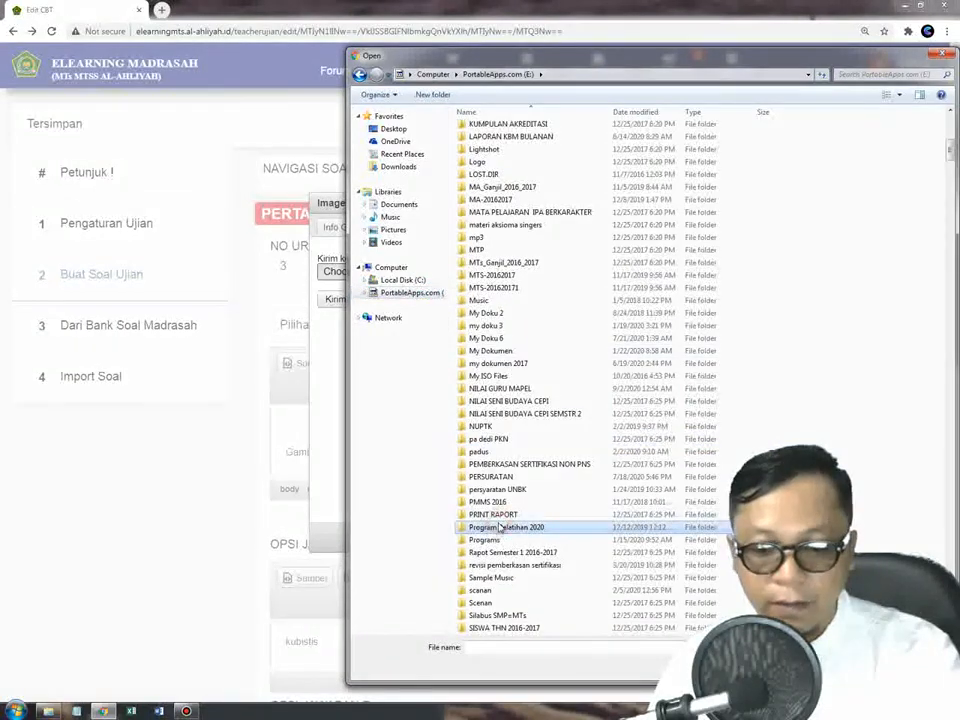
pyautogui.press('l')
pyautogui.scroll(8, 531, 360)
pyautogui.scroll(20, 530, 358)
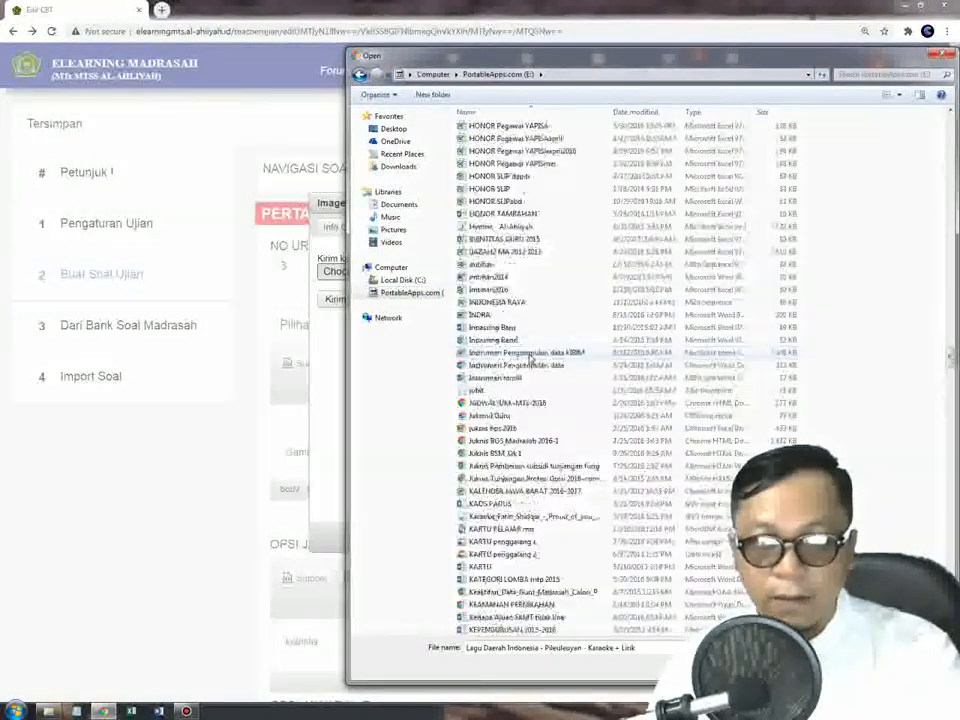
pyautogui.click(399, 205)
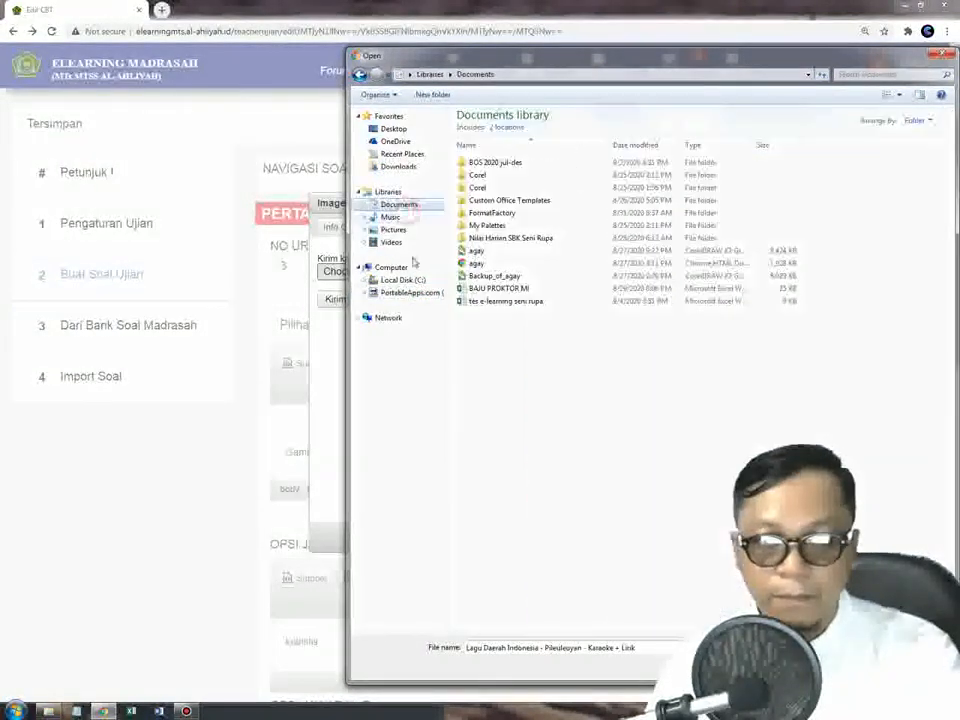
# Open the LAPORAN KBM BULANAN folder on the PortableApps.com (E:) drive in the file selection
pyautogui.click(409, 293)
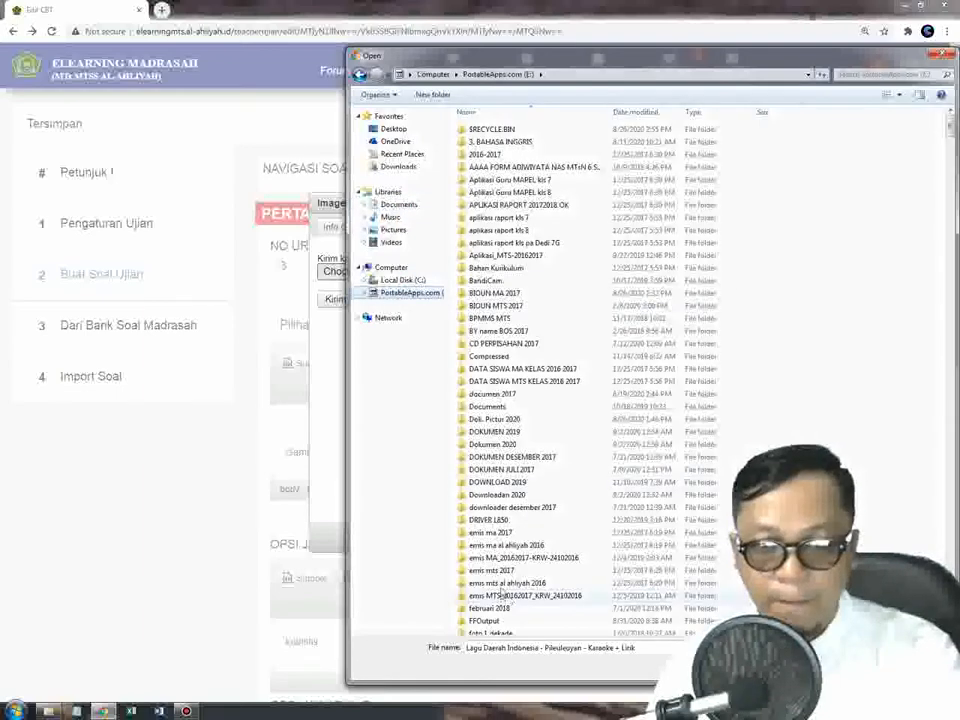
pyautogui.click(505, 583)
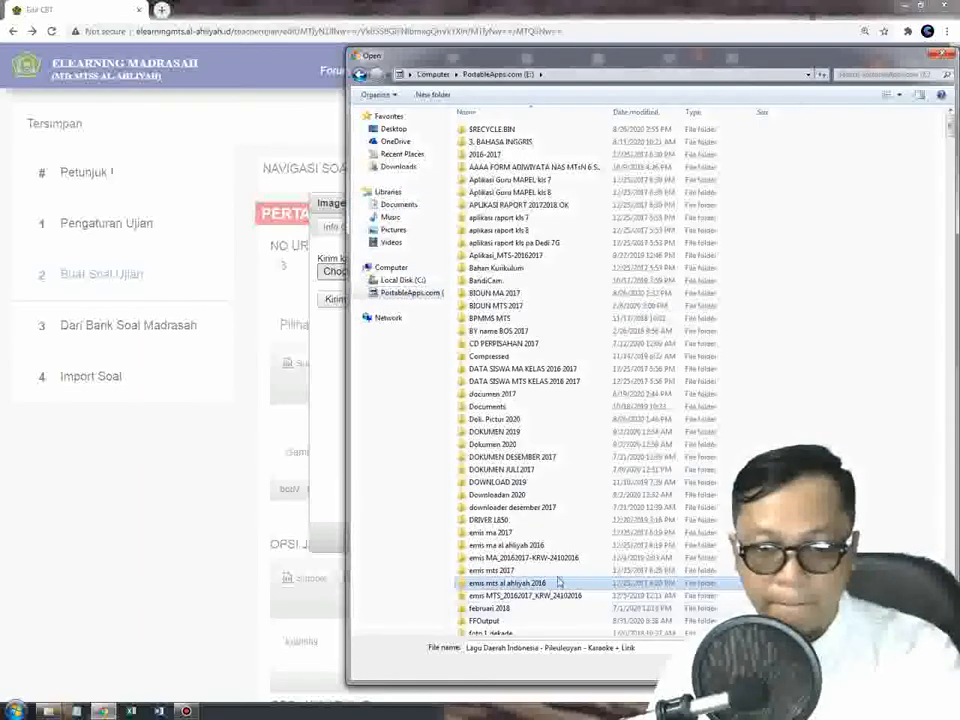
pyautogui.scroll(-20, 557, 580)
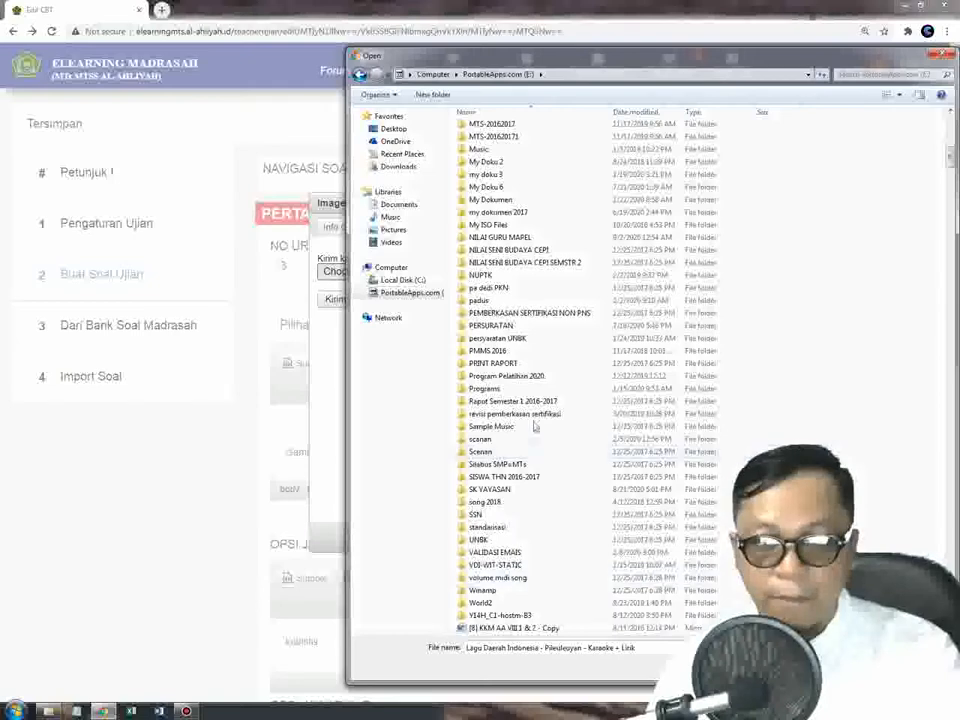
pyautogui.scroll(3, 533, 418)
pyautogui.scroll(3, 533, 418)
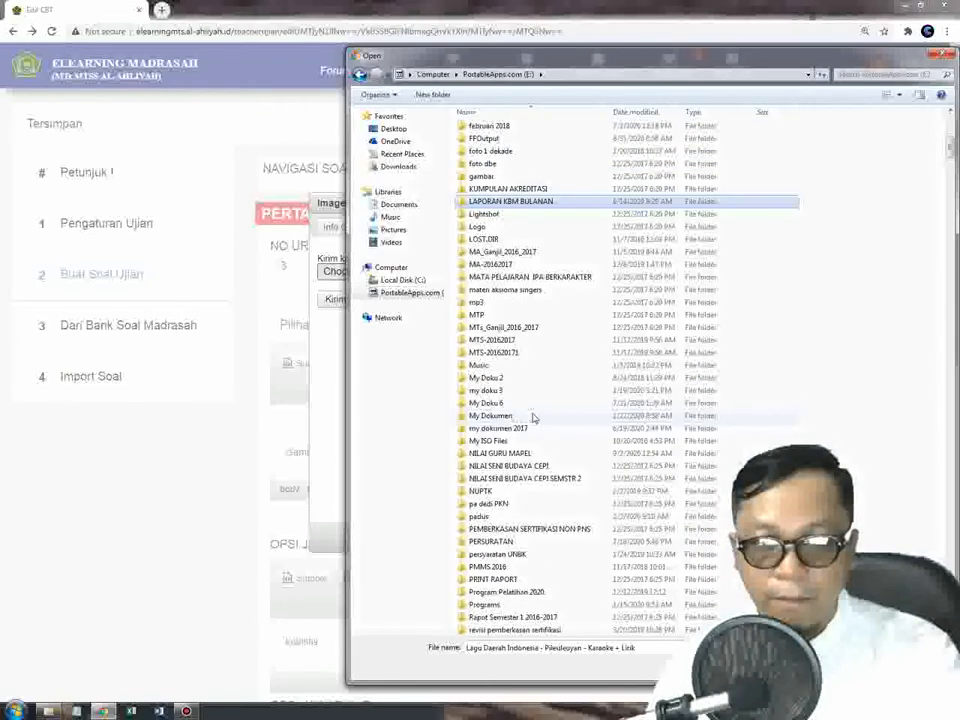
pyautogui.doubleClick(530, 202)
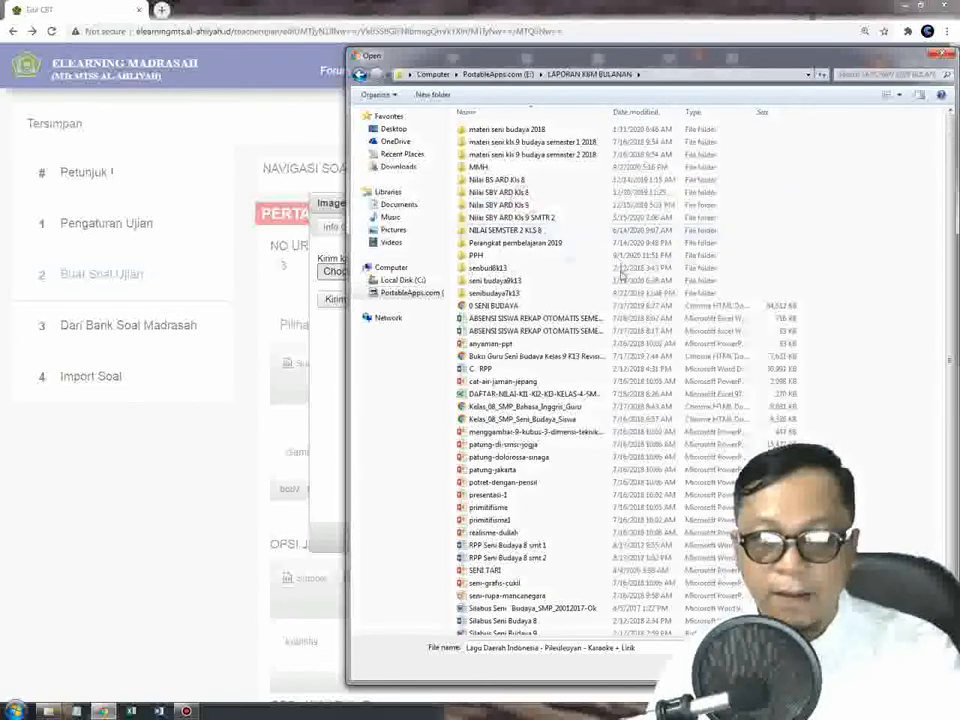
# Choose gambar 1 kubistis.jpg from the materi 1 folder of 1 Seni Rupa 8 - 2019, within Seni Budaya 8 under Perangkat pembelajaran 2019
pyautogui.doubleClick(503, 246)
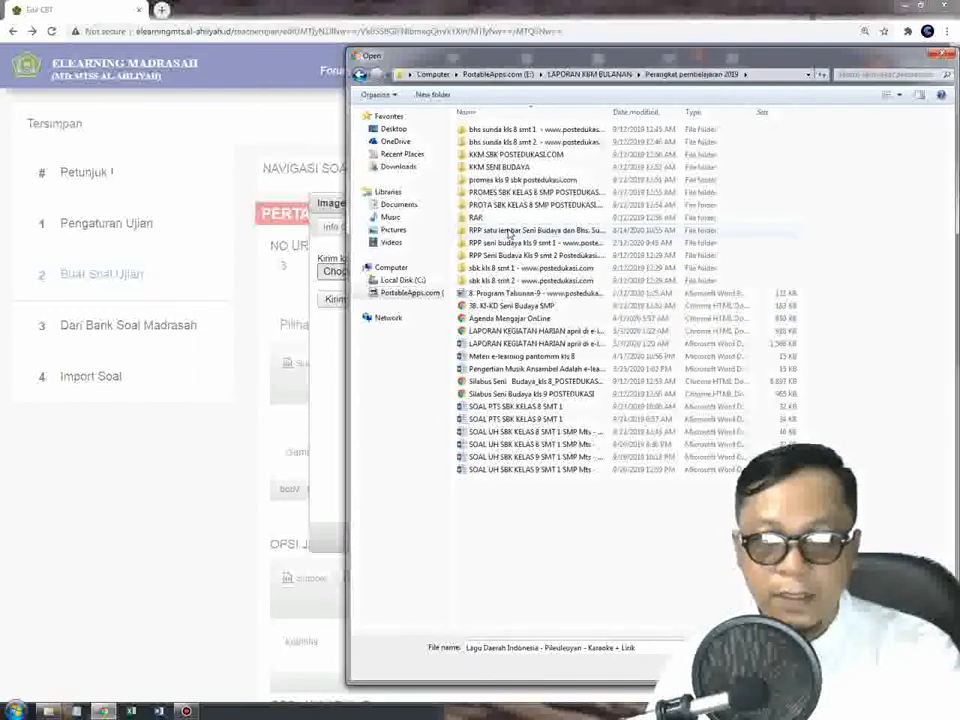
pyautogui.doubleClick(509, 231)
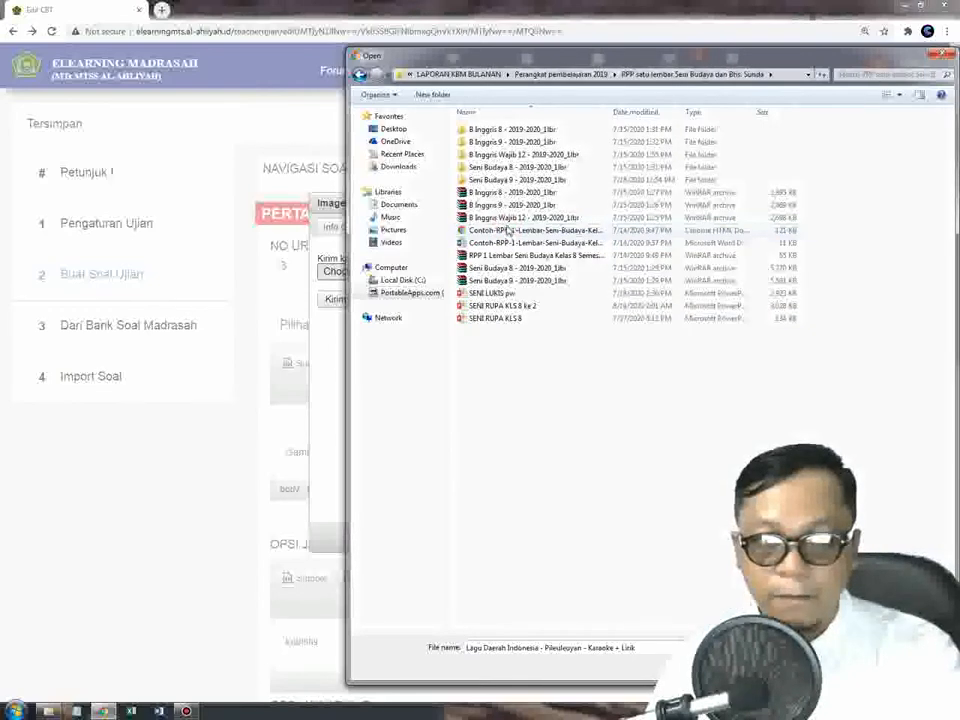
pyautogui.doubleClick(506, 168)
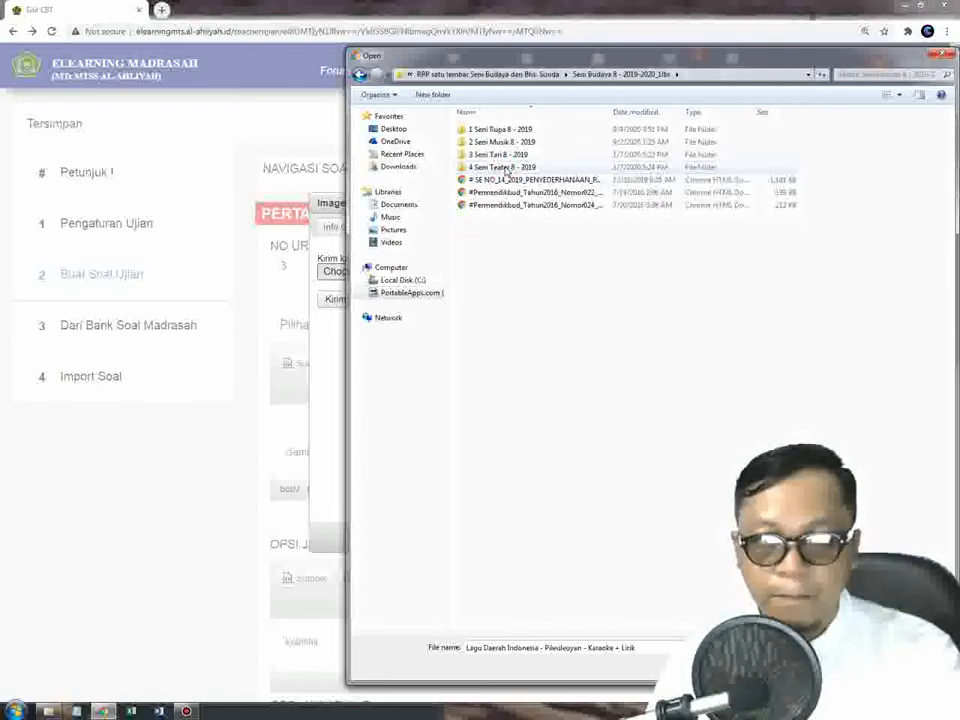
pyautogui.doubleClick(500, 130)
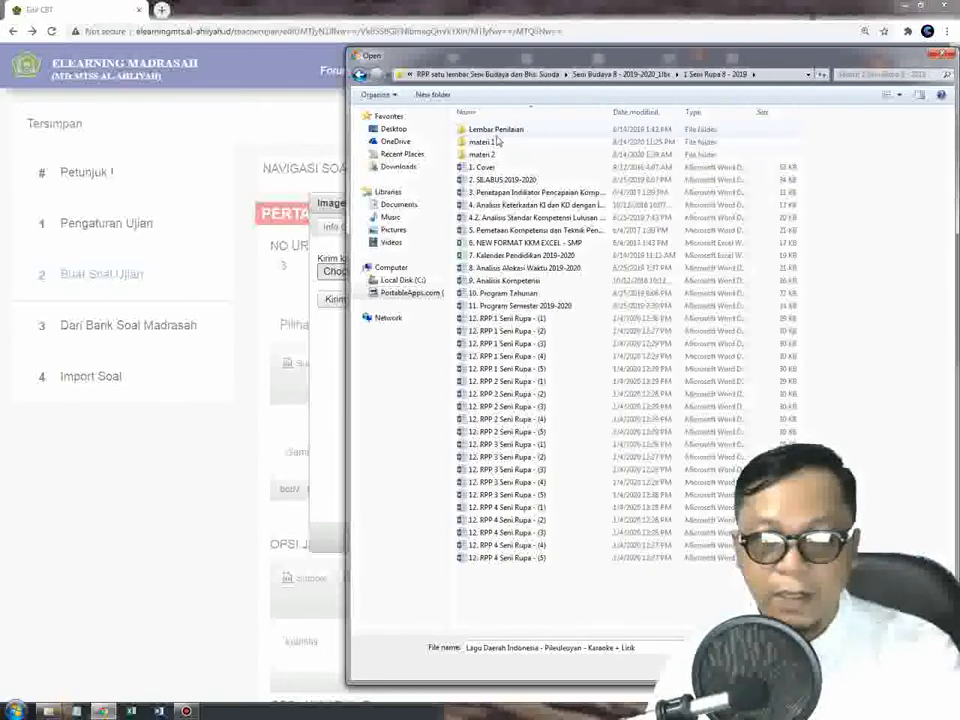
pyautogui.doubleClick(485, 141)
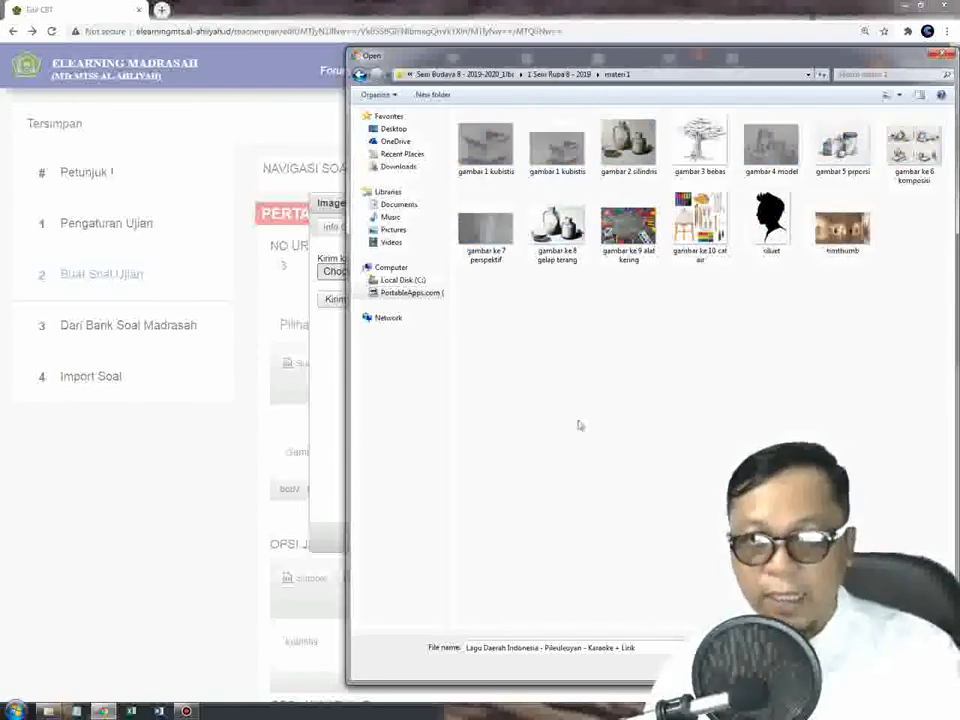
pyautogui.doubleClick(487, 147)
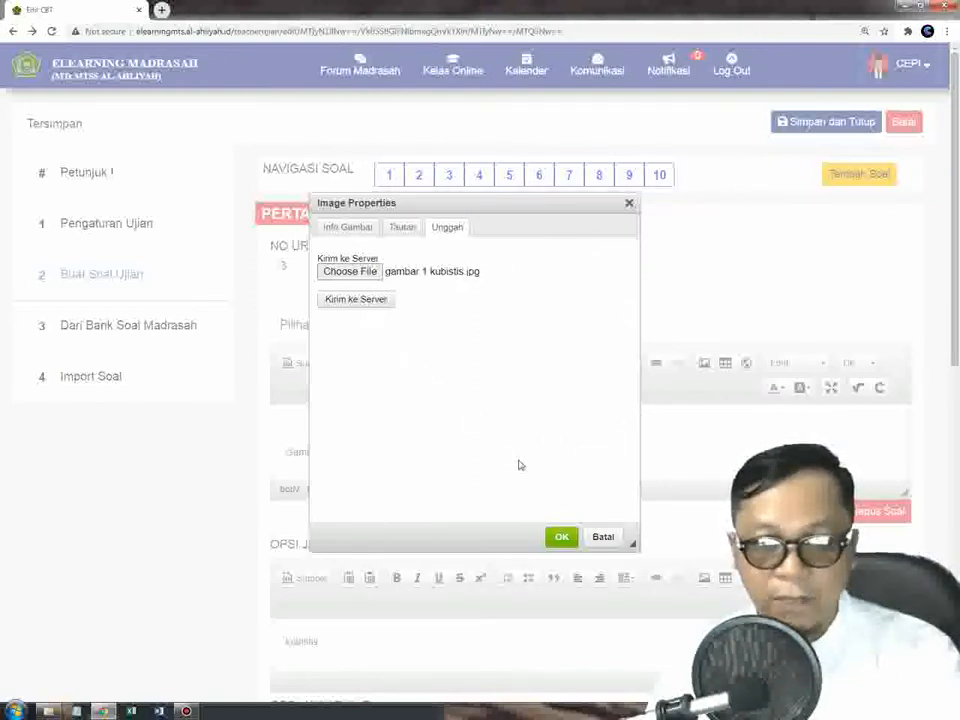
# Upload the chosen image to the server, check its preview, and insert it above question 3's text
pyautogui.click(351, 305)
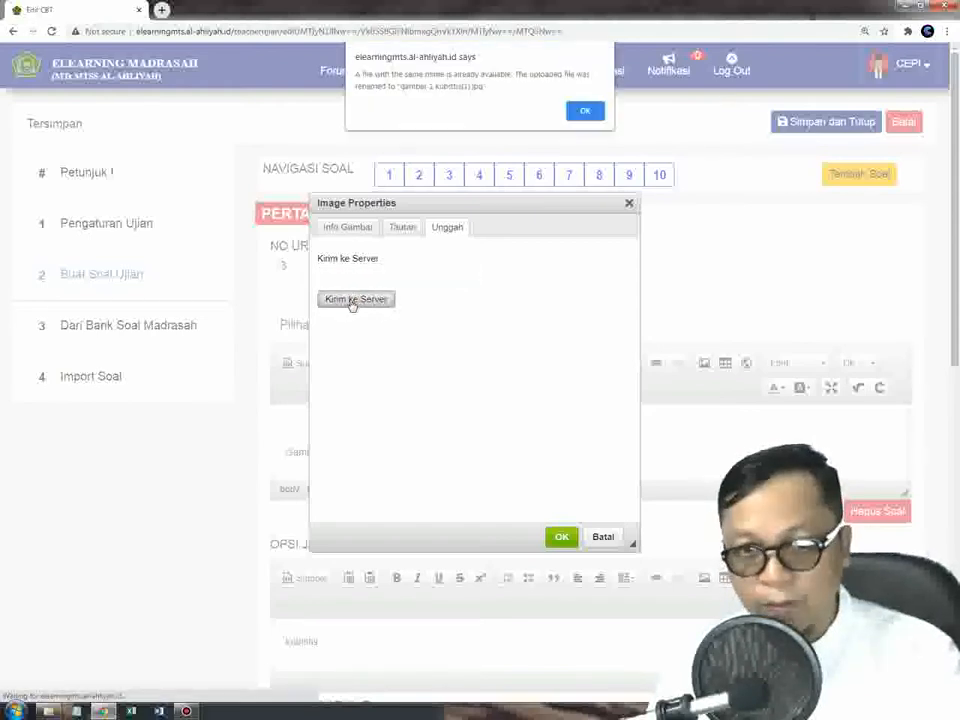
pyautogui.click(585, 112)
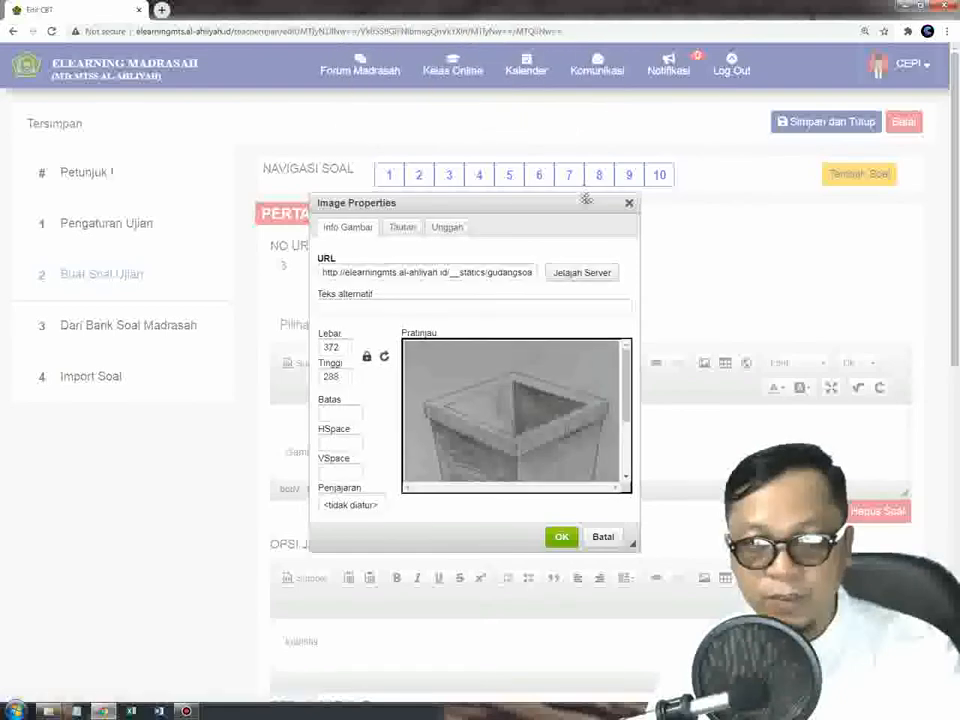
pyautogui.click(624, 478)
pyautogui.click(625, 478)
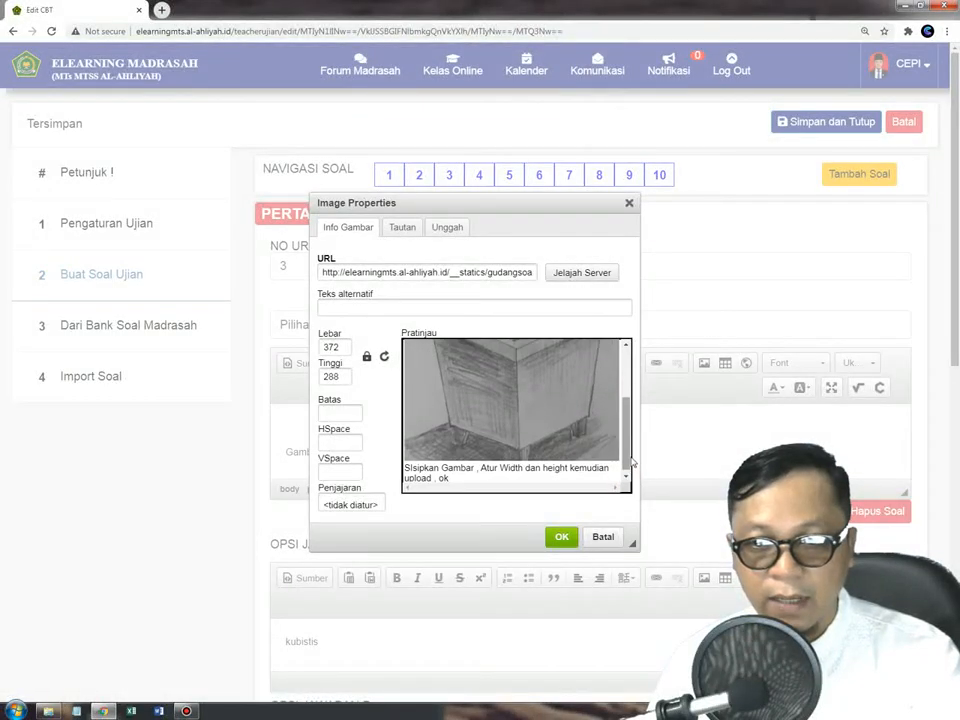
pyautogui.moveTo(628, 457); pyautogui.dragTo(628, 418)
pyautogui.scroll(-3, 596, 470)
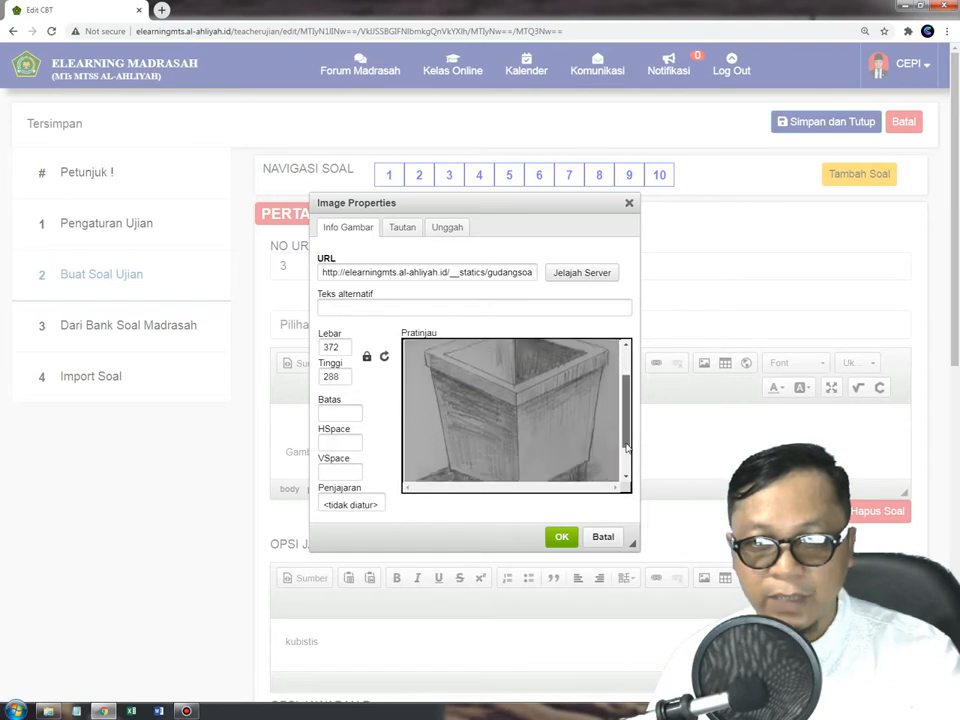
pyautogui.click(561, 537)
# Examine the inserted image, question 3's text below it, and the answer options A to D
pyautogui.scroll(5, 450, 452)
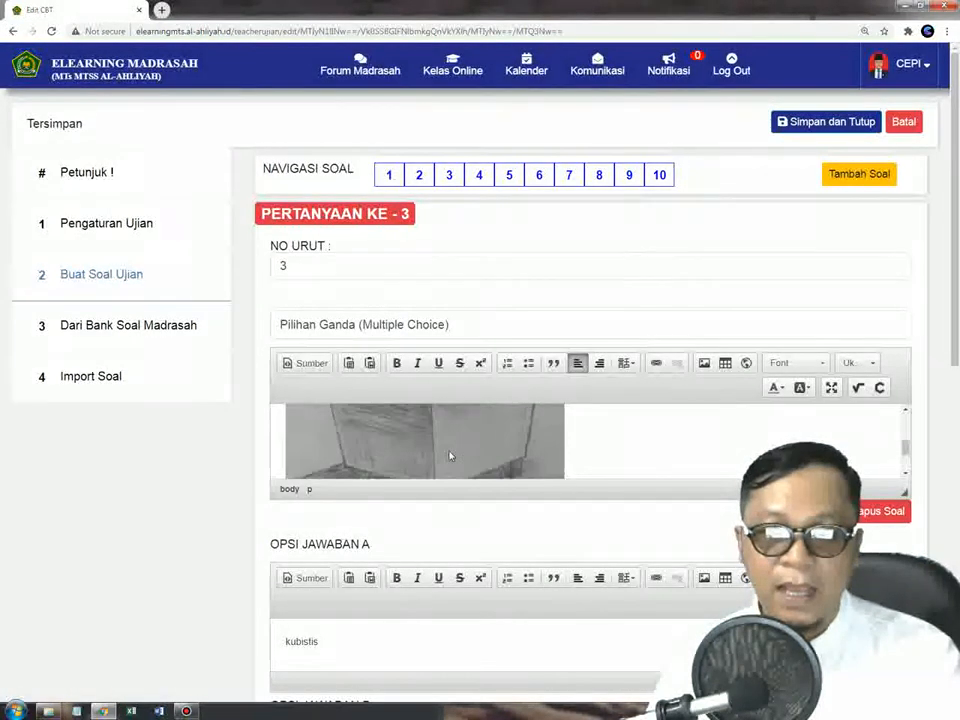
pyautogui.scroll(-2, 452, 451)
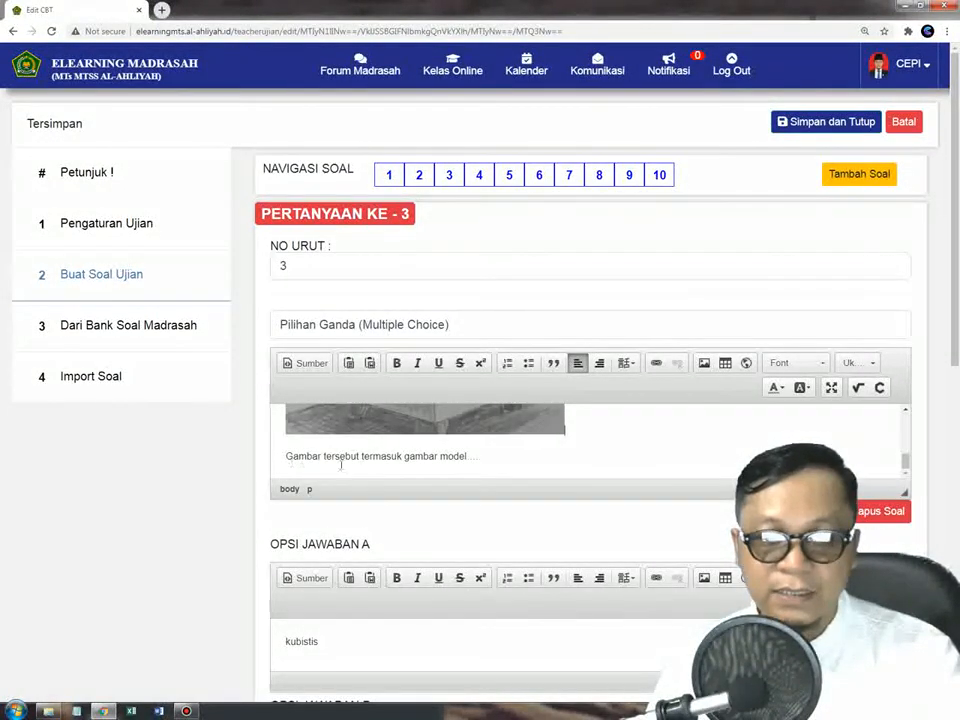
pyautogui.scroll(-2, 420, 531)
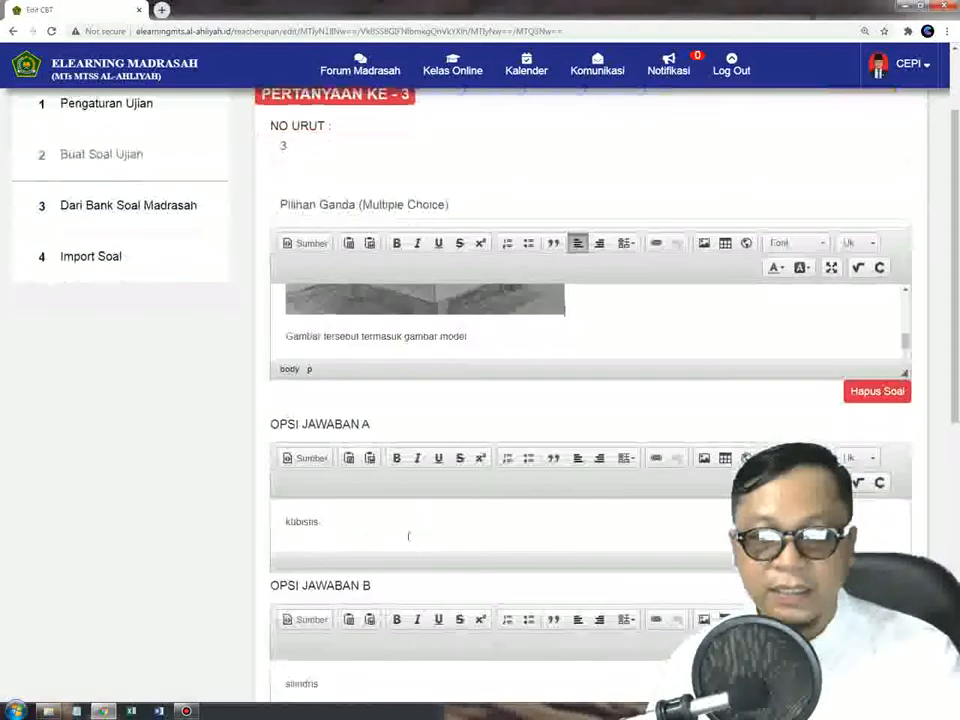
pyautogui.click(284, 521)
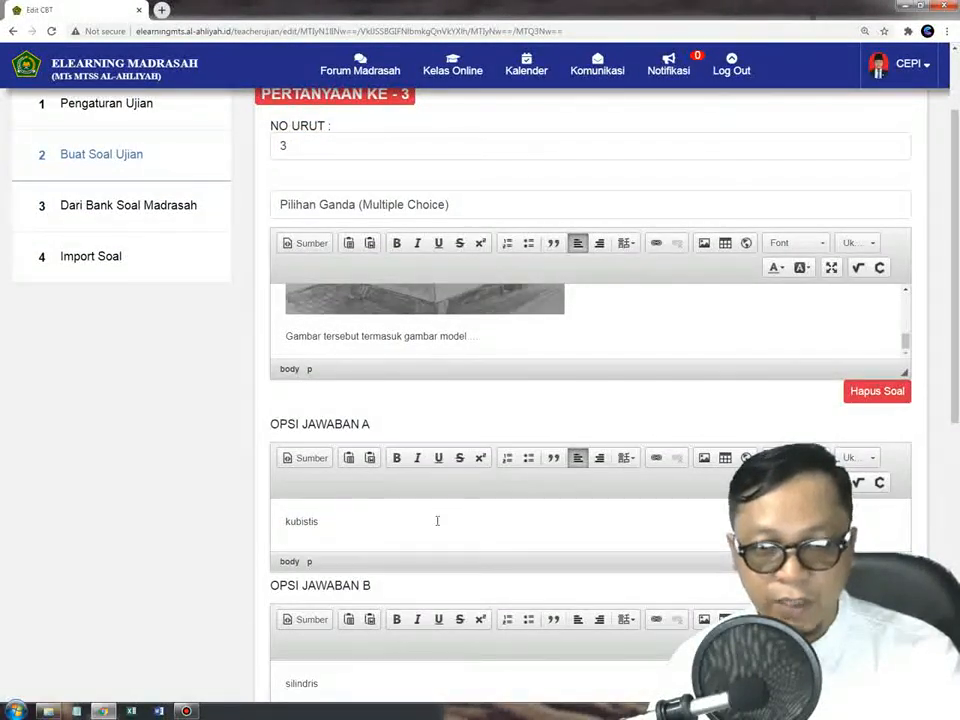
pyautogui.scroll(-2, 367, 534)
pyautogui.click(353, 447)
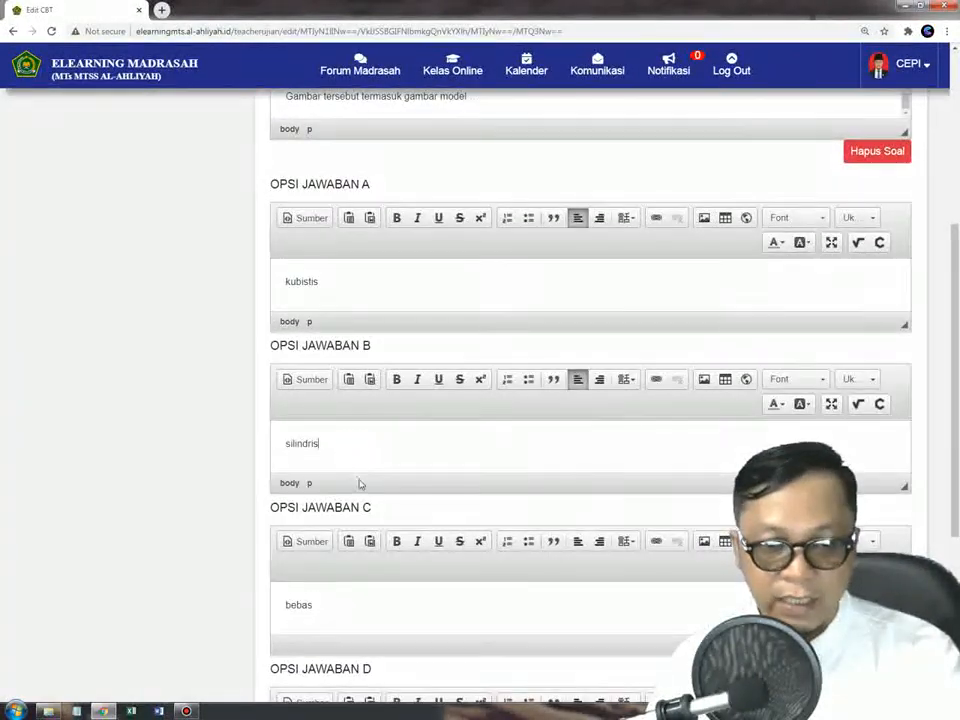
pyautogui.scroll(-1, 360, 484)
pyautogui.click(360, 493)
pyautogui.scroll(-3, 379, 555)
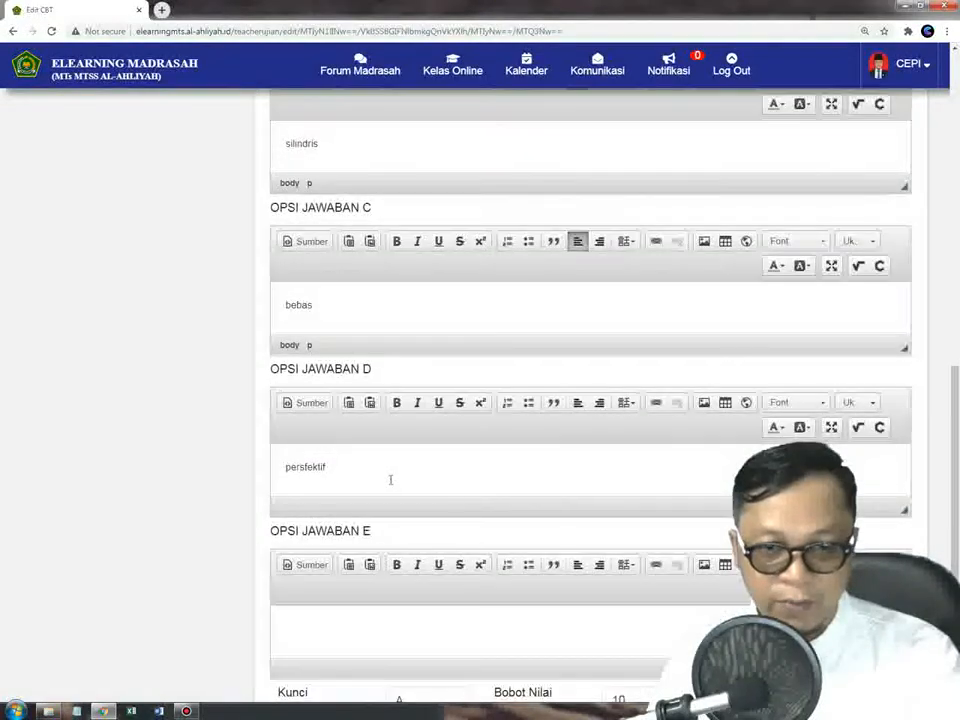
pyautogui.click(387, 478)
pyautogui.scroll(10, 438, 479)
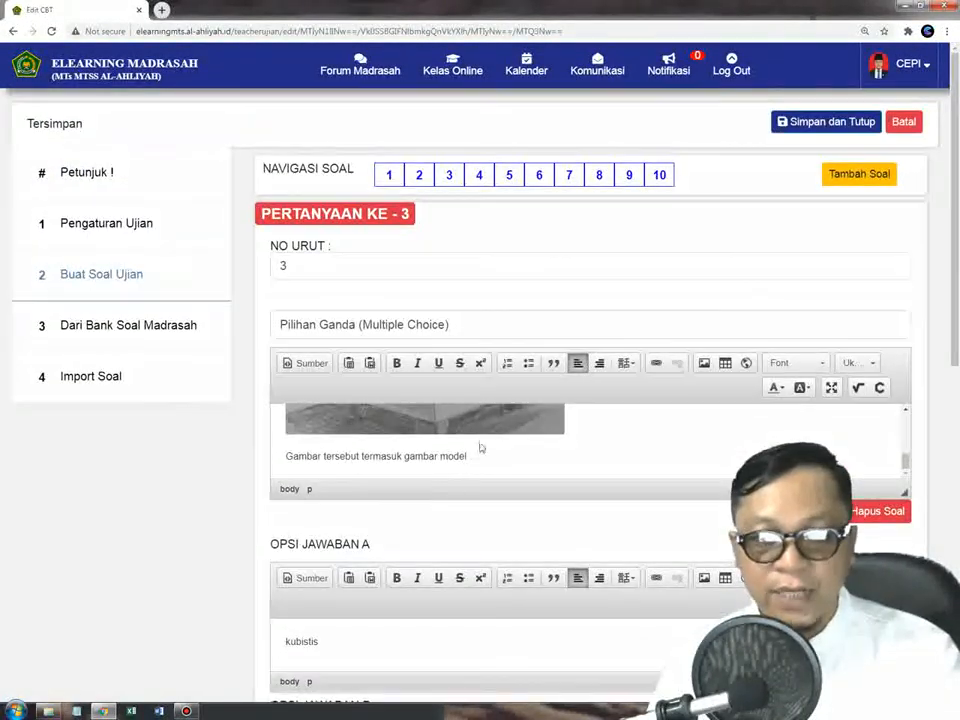
# Save and close the edited PTS exam, confirming the save
pyautogui.click(479, 450)
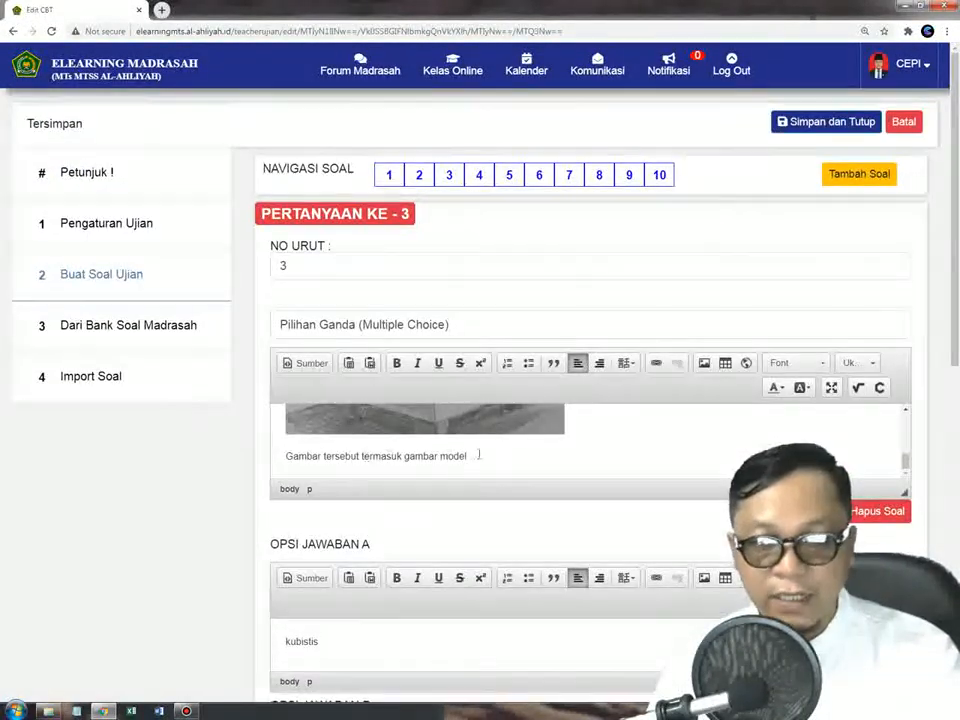
pyautogui.write('....')
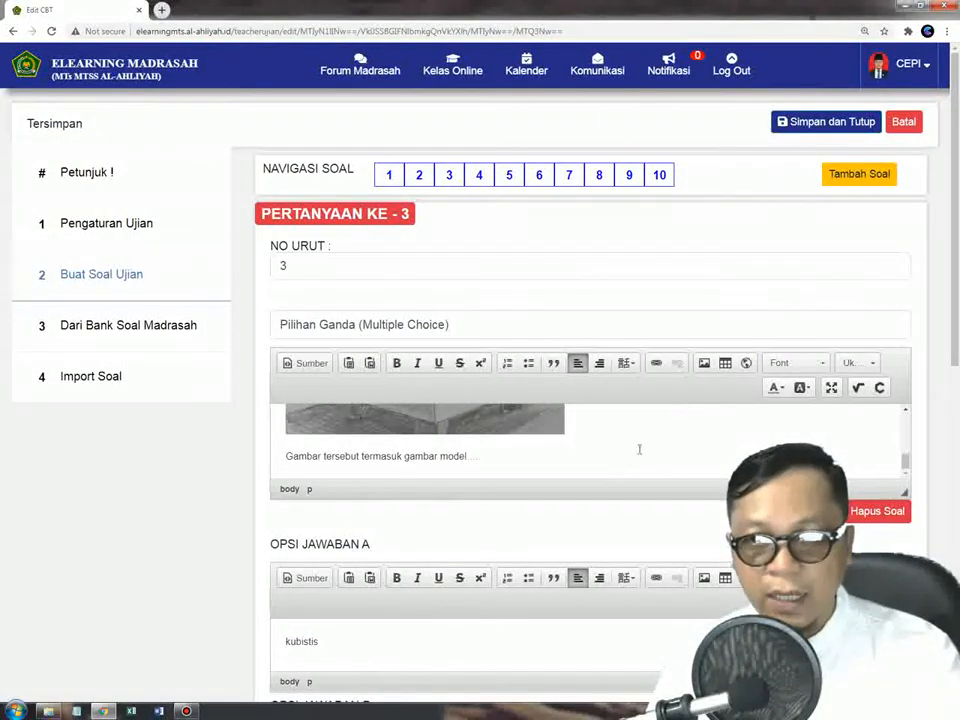
pyautogui.click(803, 122)
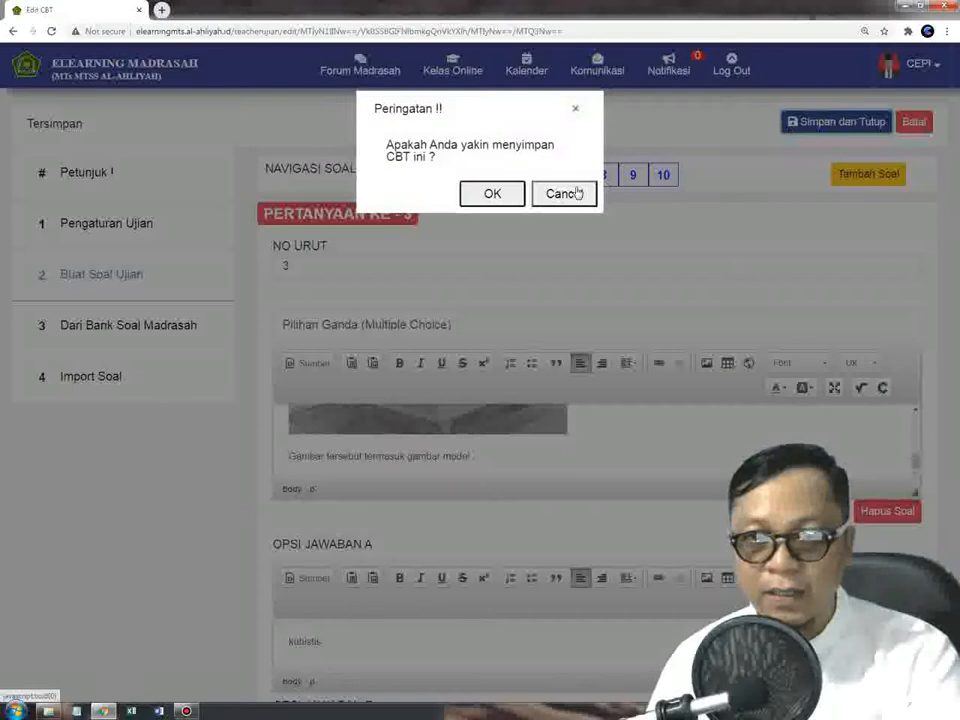
pyautogui.click(491, 193)
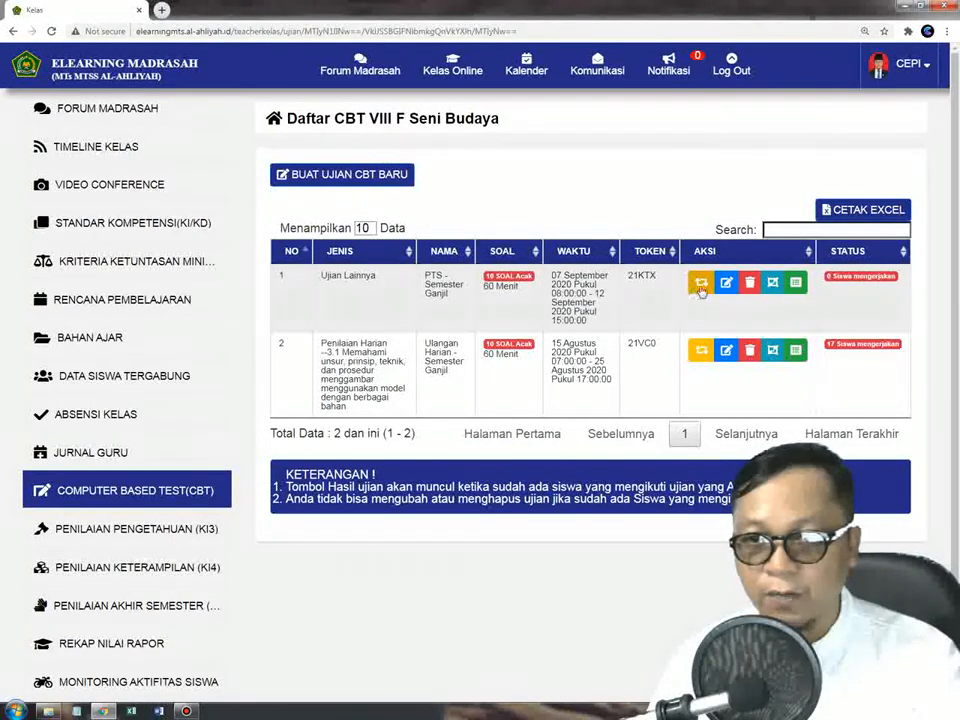
# Preview the PTS exam and examine question 3 with its image, answer options and answer key
pyautogui.click(701, 284)
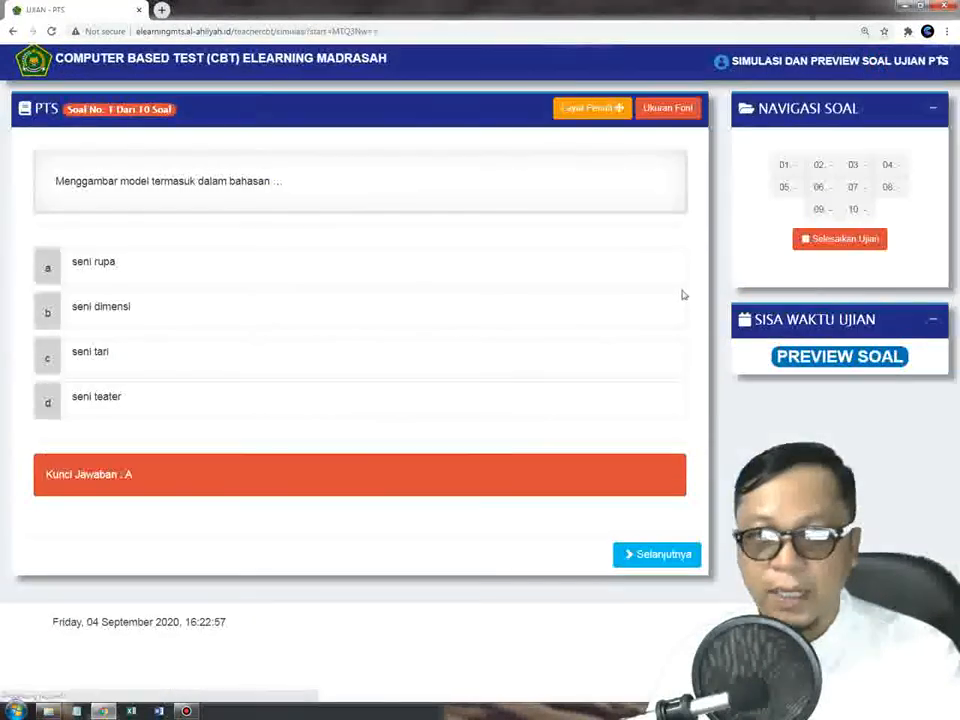
pyautogui.click(852, 166)
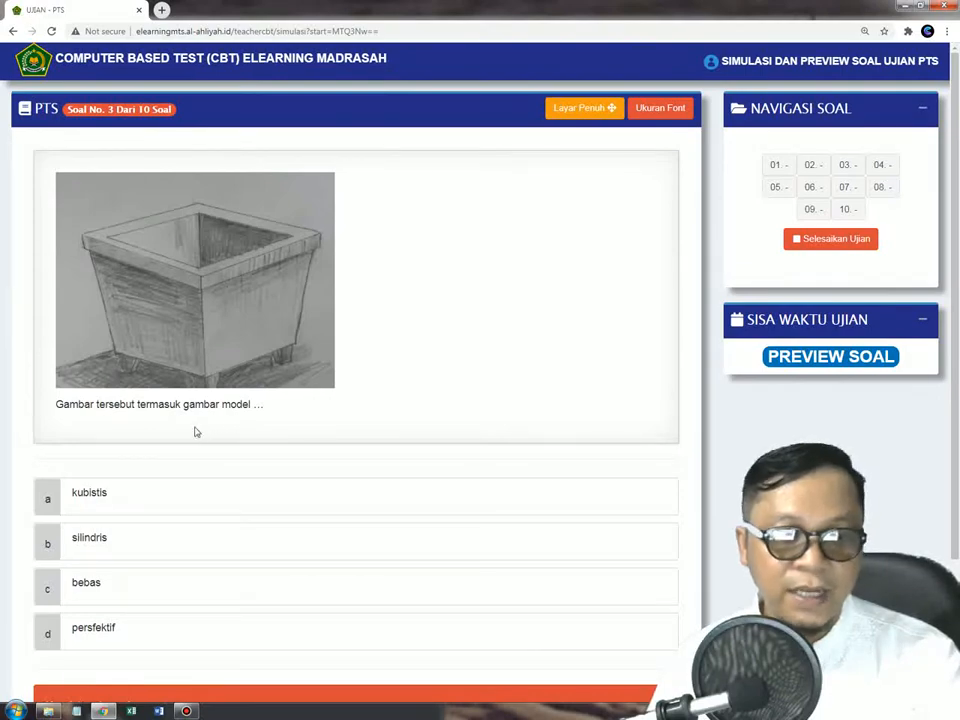
pyautogui.scroll(-2, 105, 561)
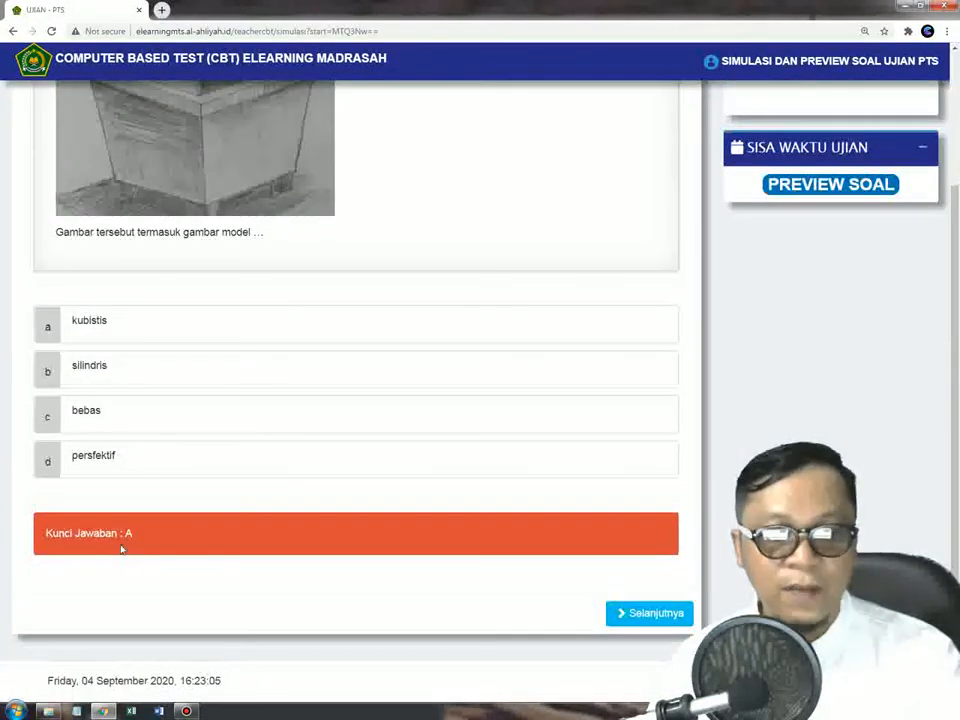
# Leave the PTS preview, look at the Ulangan Harian exam's settings, and return to the exam list
pyautogui.scroll(2, 266, 470)
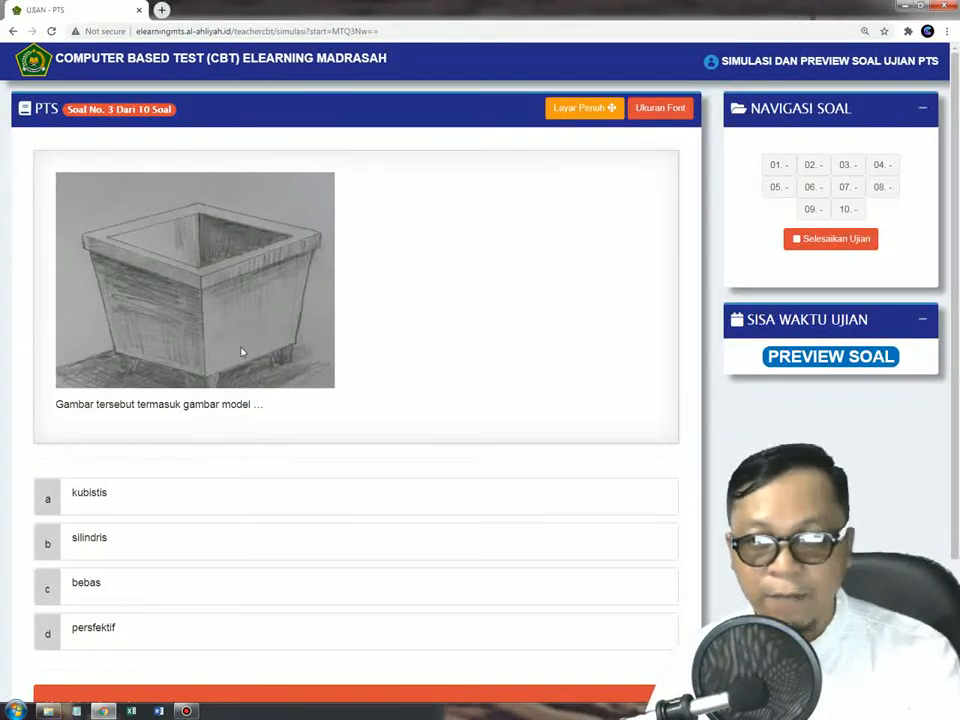
pyautogui.click(12, 31)
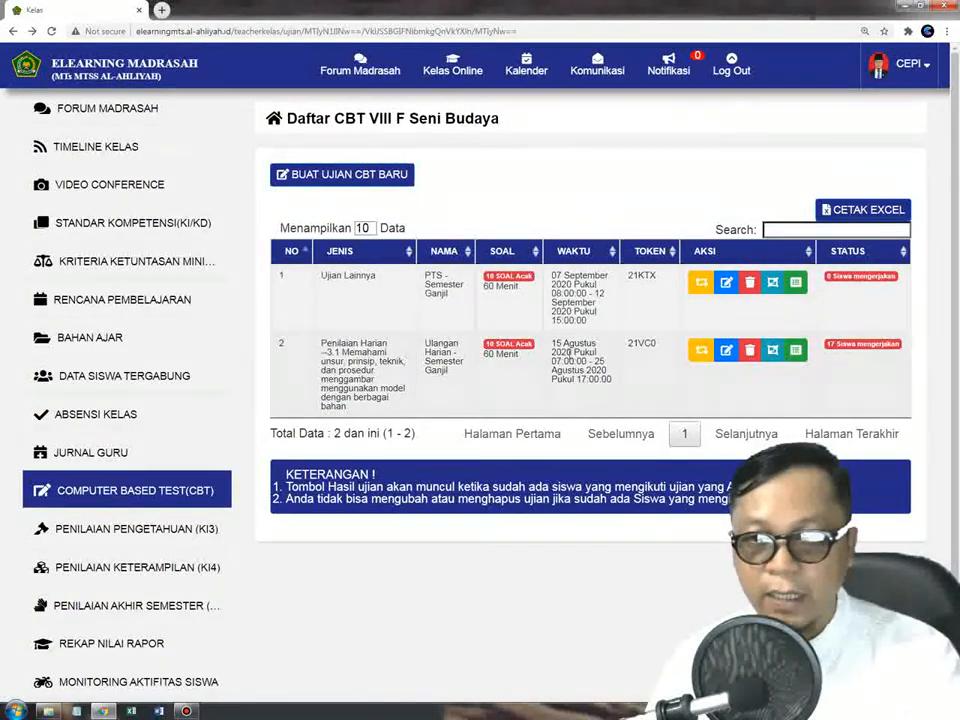
pyautogui.click(725, 350)
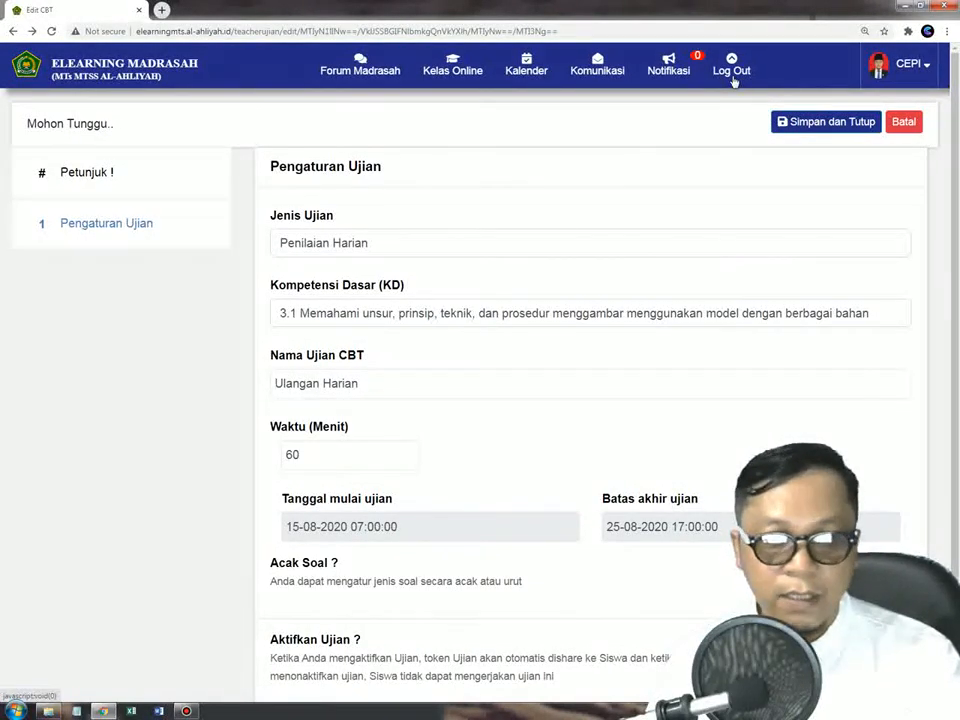
pyautogui.click(10, 31)
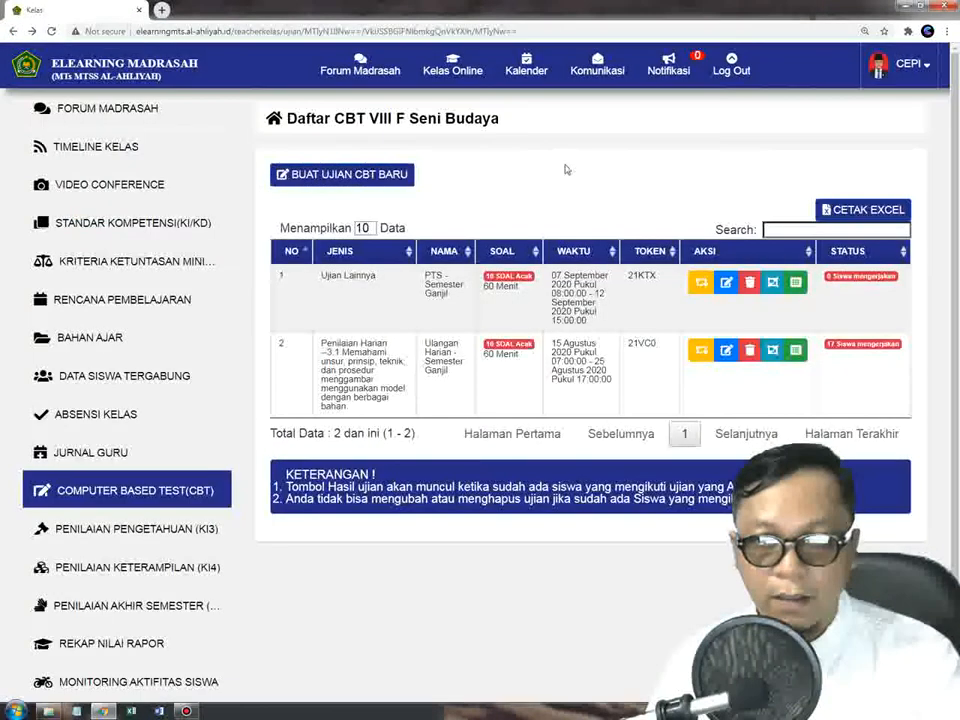
# Preview the Ulangan Harian exam and examine question 3 with its image, answer options and answer key
pyautogui.click(700, 350)
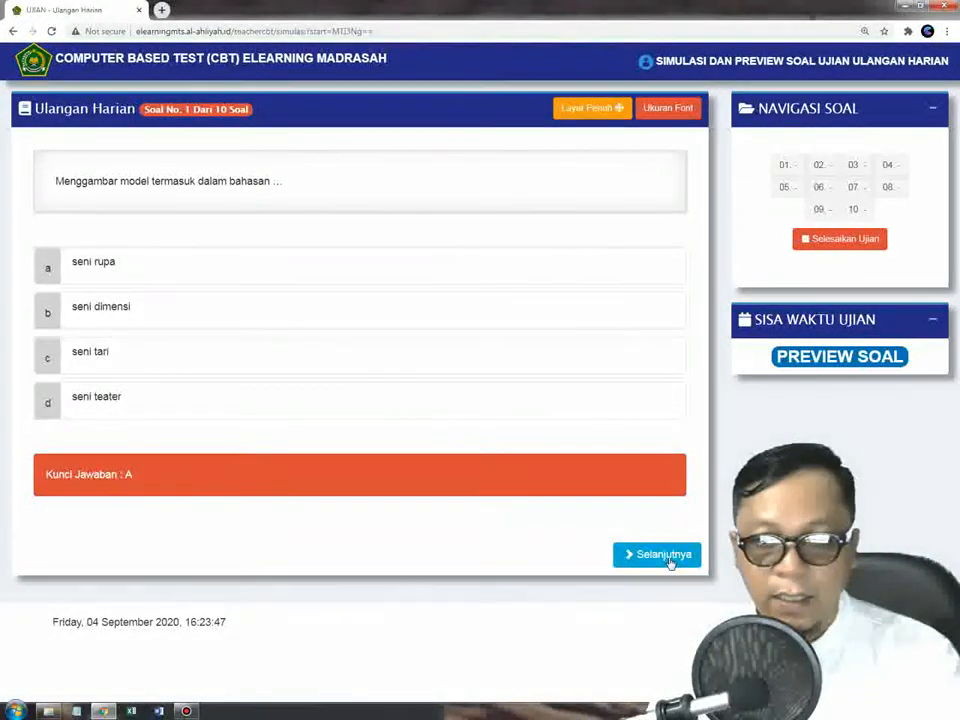
pyautogui.click(670, 558)
pyautogui.click(670, 558)
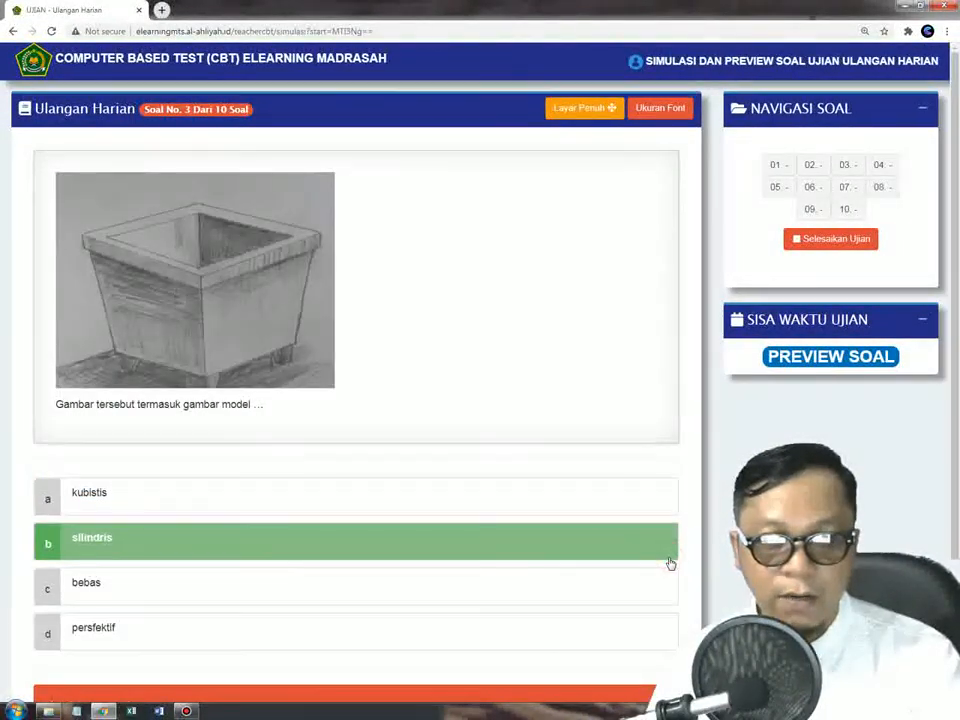
pyautogui.scroll(-3, 635, 430)
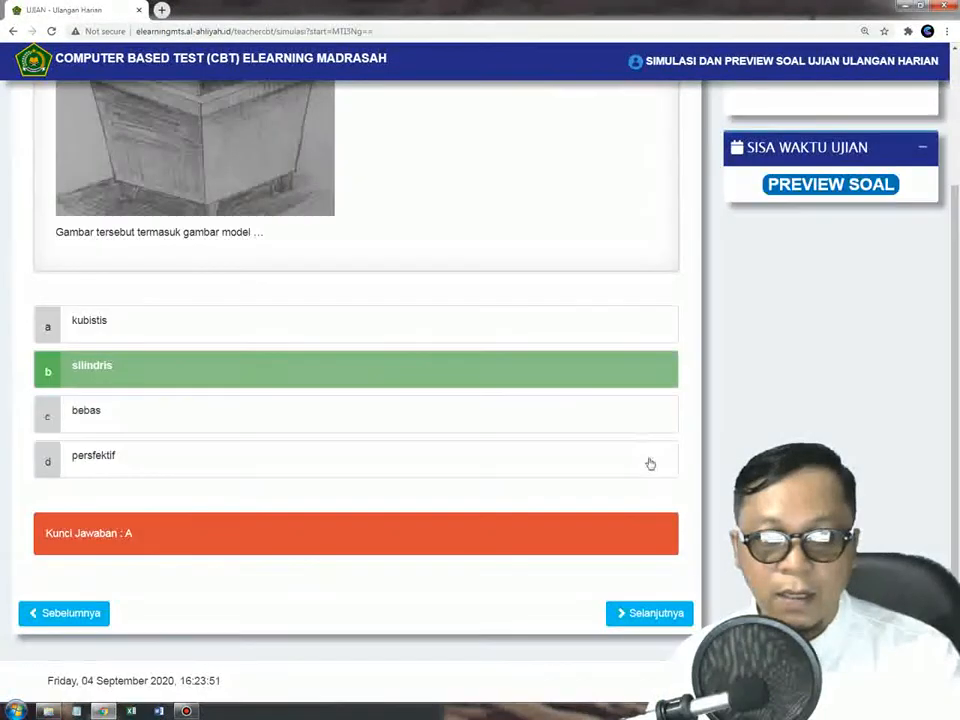
pyautogui.scroll(3, 756, 255)
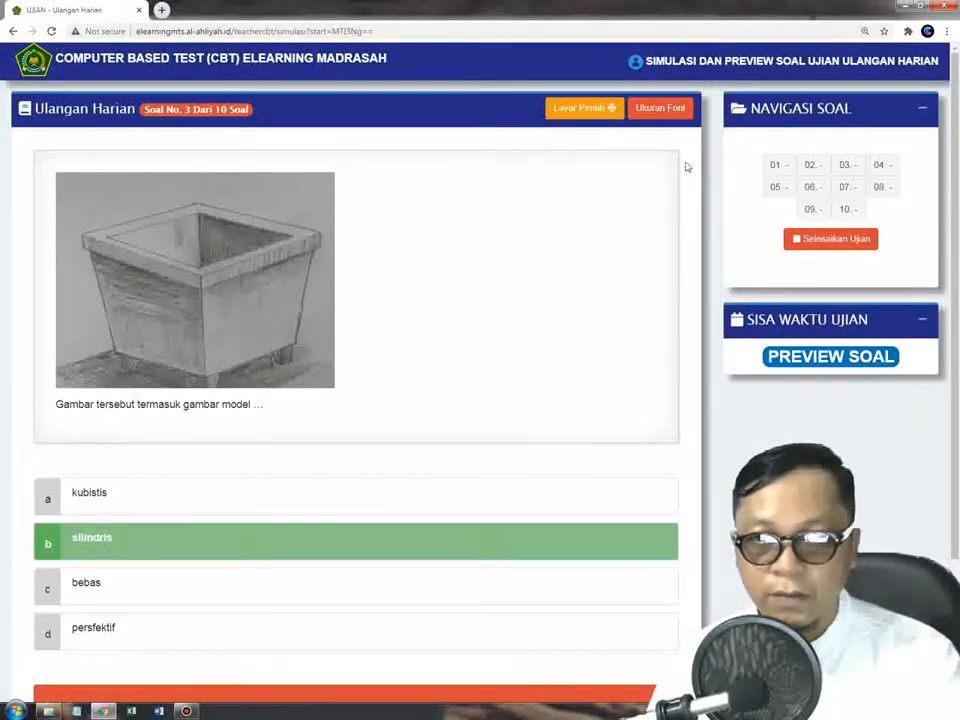
# Examine question 5's image and question 7's picture answer options and answer key in the Ulangan Harian preview
pyautogui.click(775, 188)
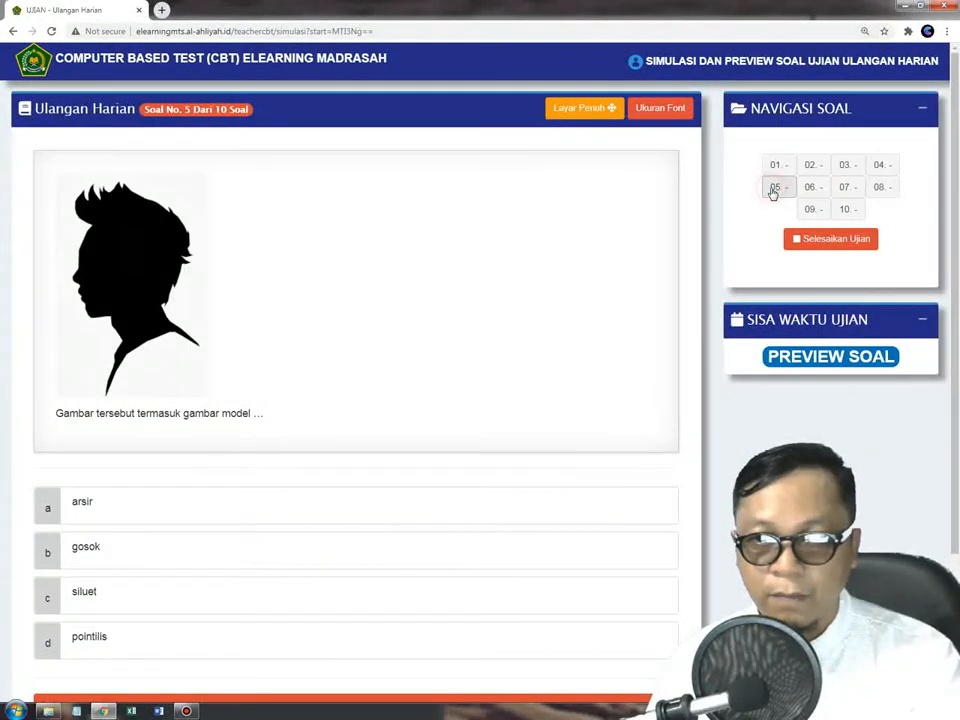
pyautogui.click(836, 188)
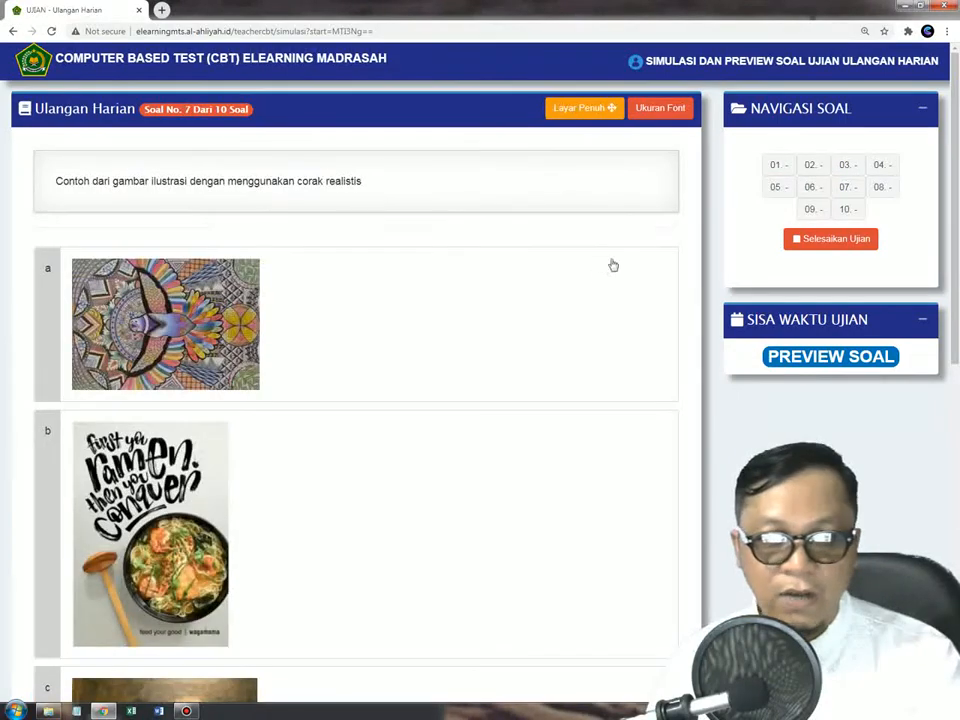
pyautogui.scroll(-1, 459, 339)
pyautogui.scroll(-6, 459, 339)
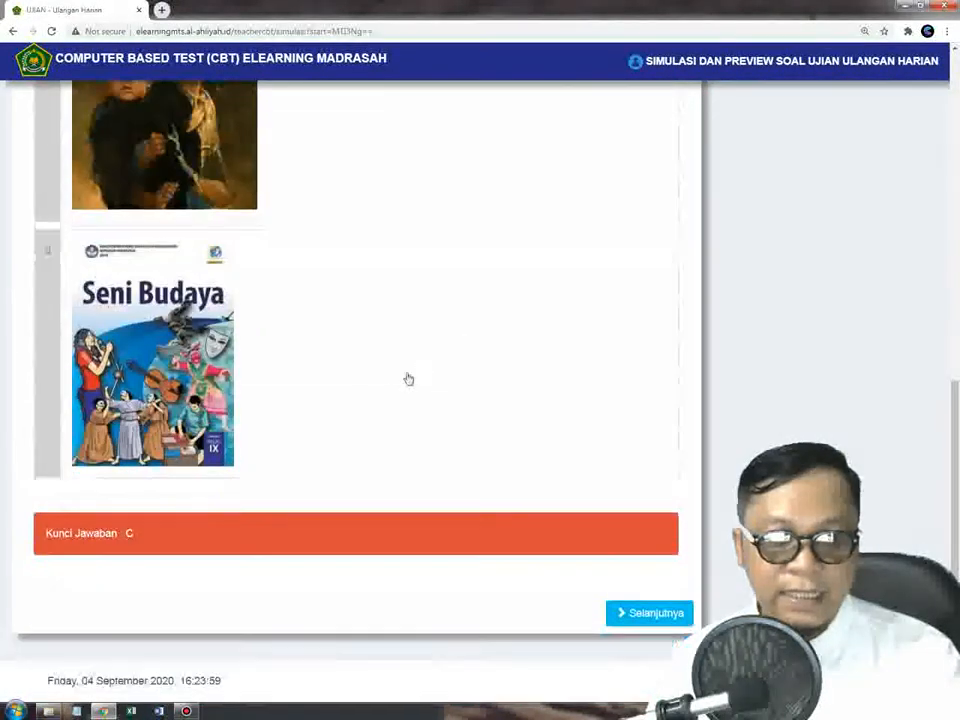
pyautogui.scroll(7, 275, 397)
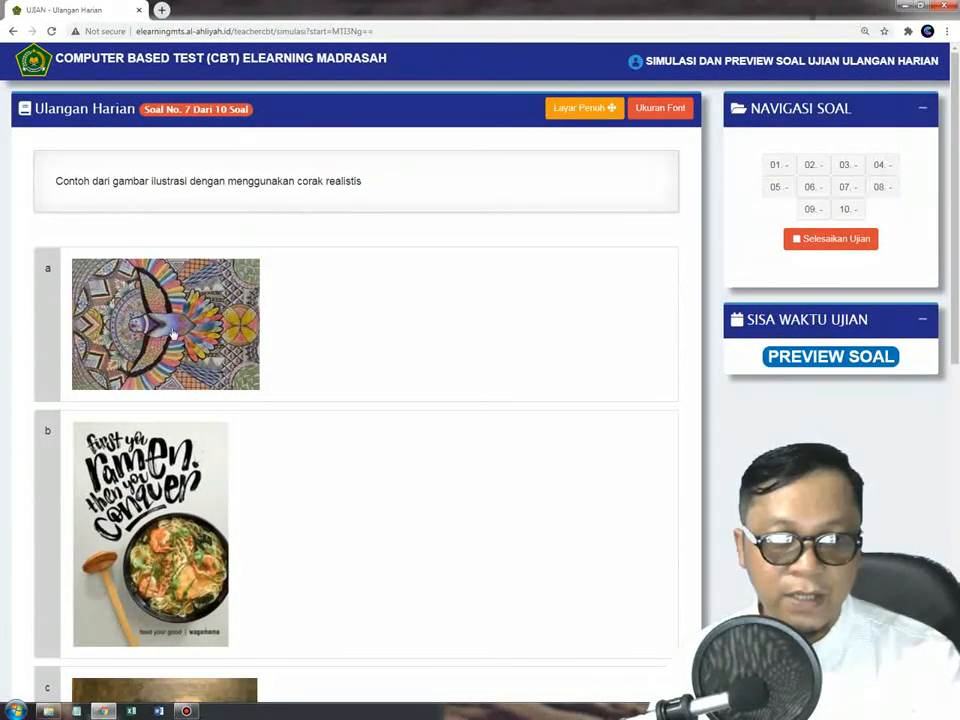
pyautogui.scroll(-6, 172, 335)
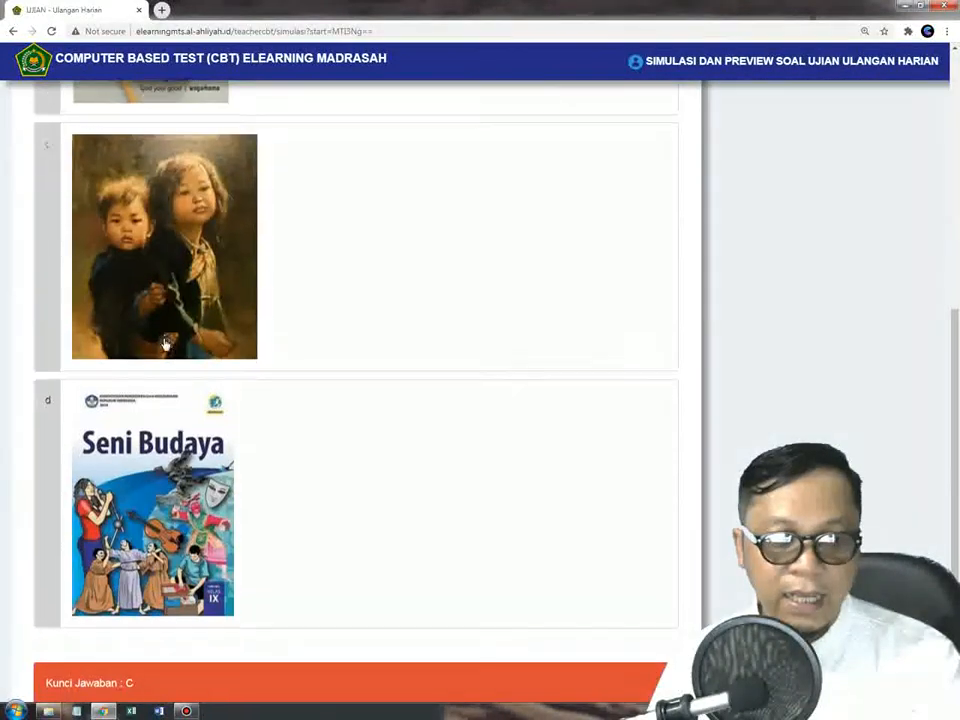
pyautogui.scroll(7, 165, 377)
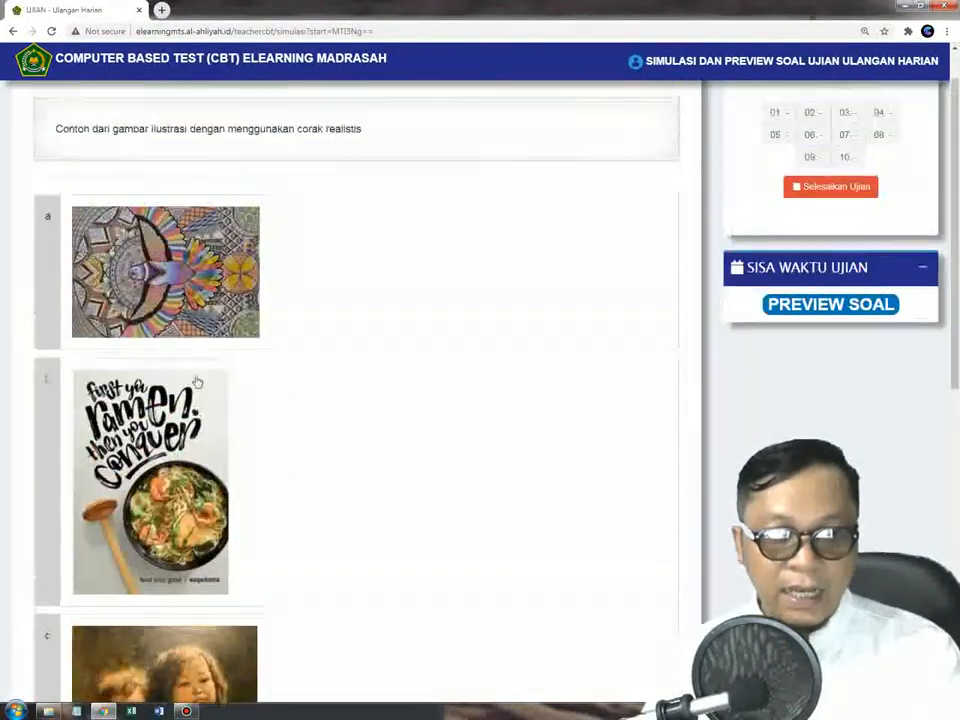
pyautogui.scroll(1, 677, 302)
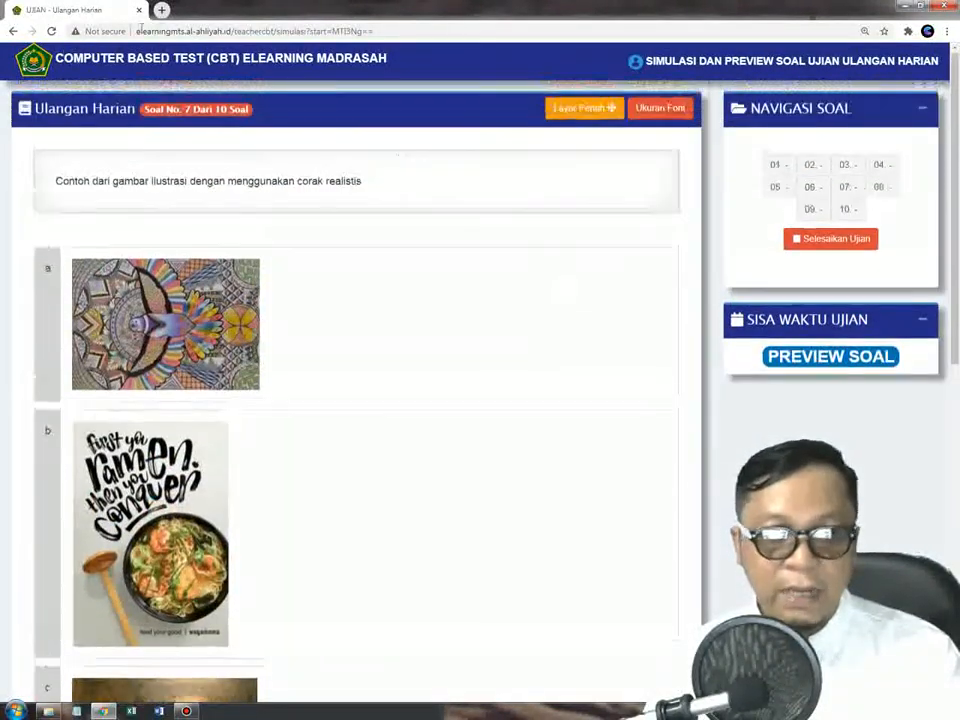
# Return to the exam list, open the PTS exam for editing, and show question 7 in its question editor
pyautogui.rightClick(12, 31)
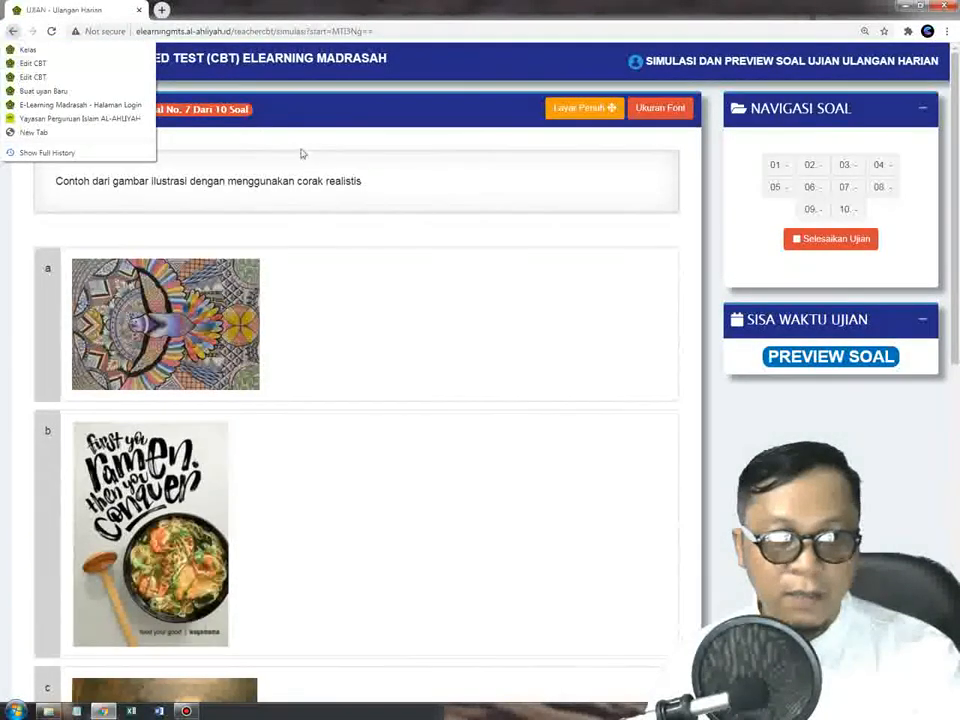
pyautogui.click(268, 158)
pyautogui.click(12, 31)
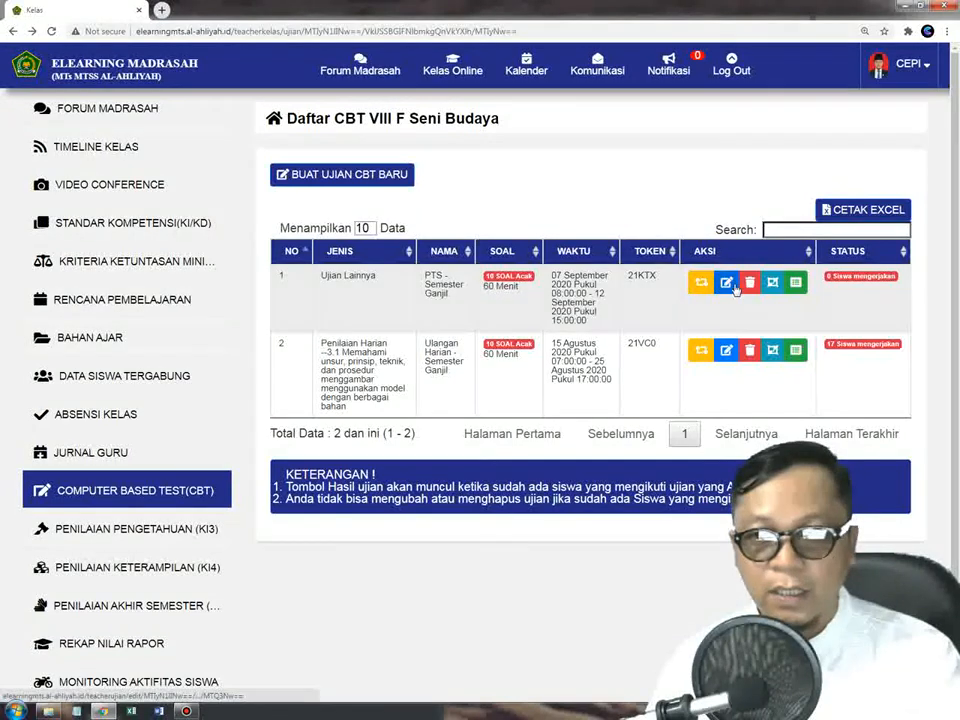
pyautogui.click(724, 286)
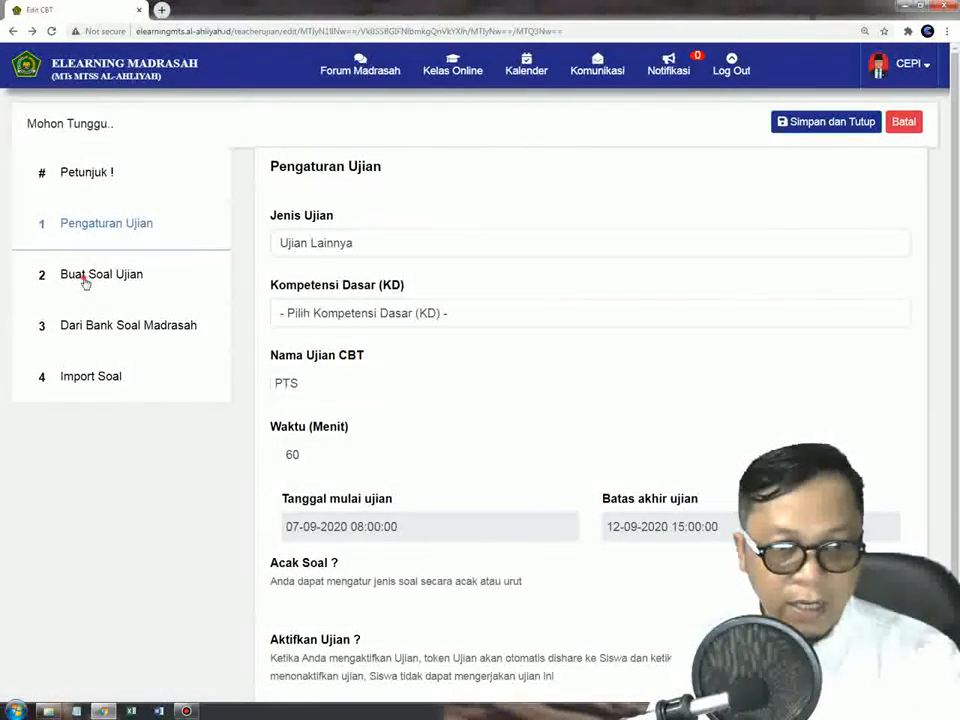
pyautogui.click(85, 281)
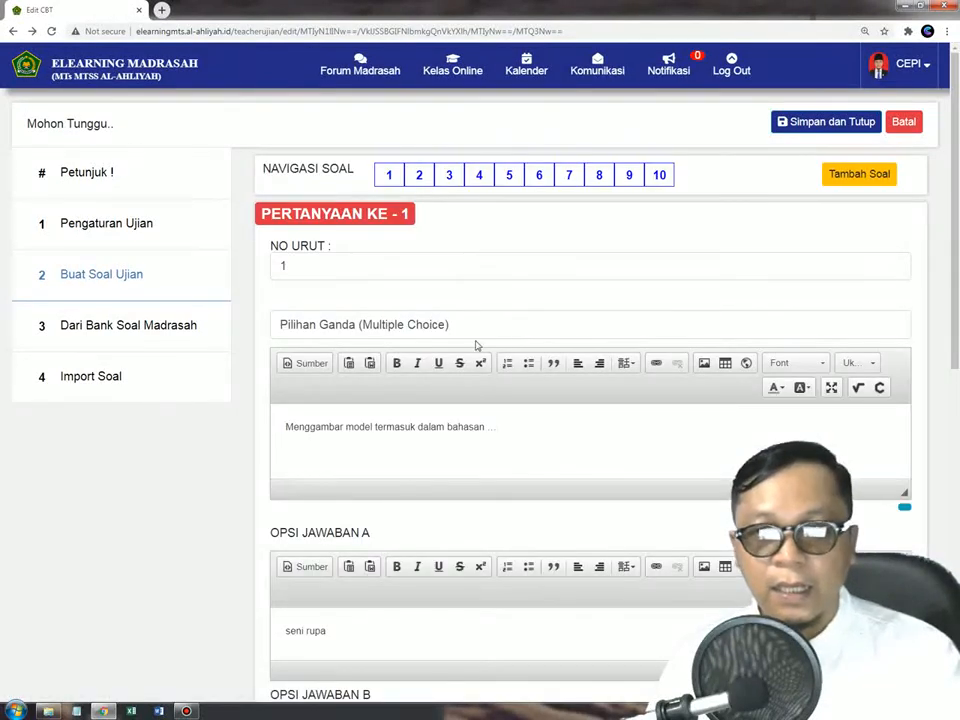
pyautogui.click(569, 176)
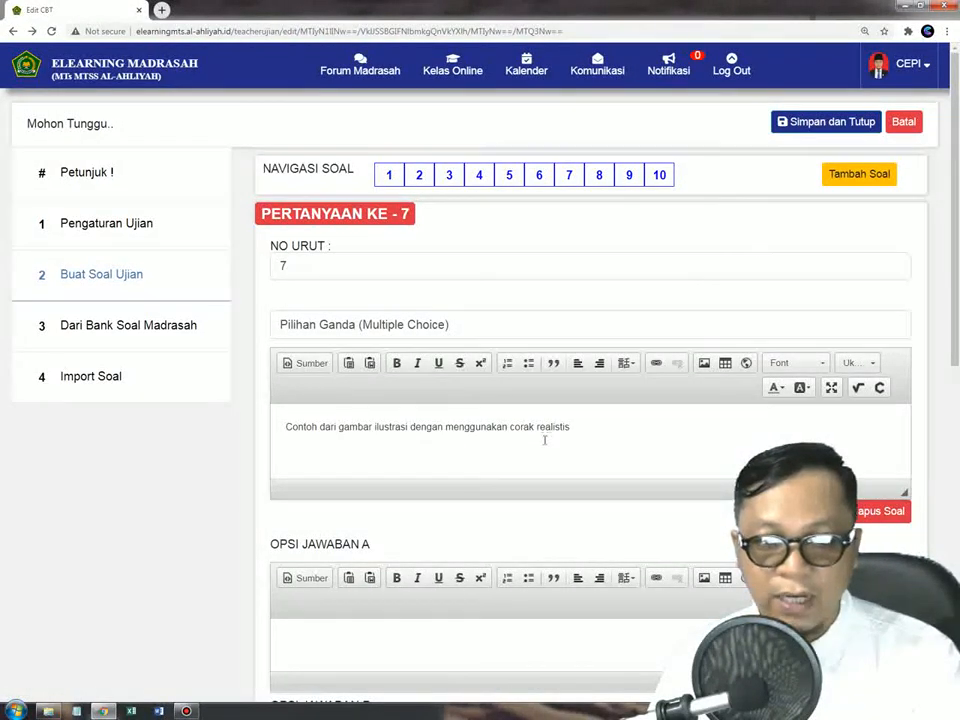
# Start inserting an image into question 7's answer option A and open the file selection for its upload
pyautogui.scroll(-2, 546, 438)
pyautogui.scroll(-1, 561, 313)
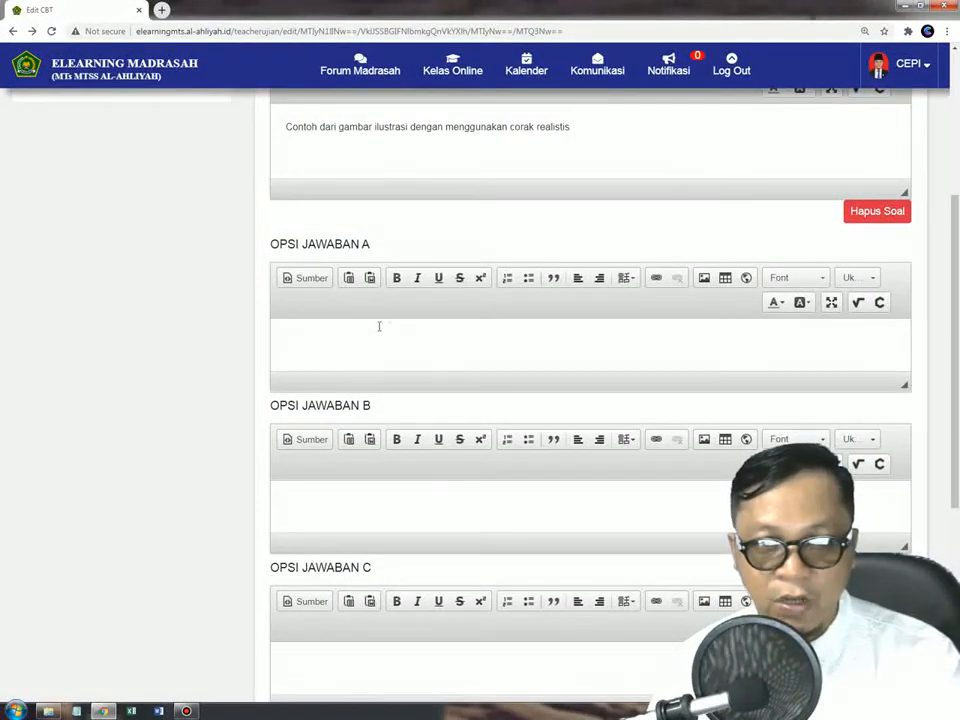
pyautogui.click(308, 340)
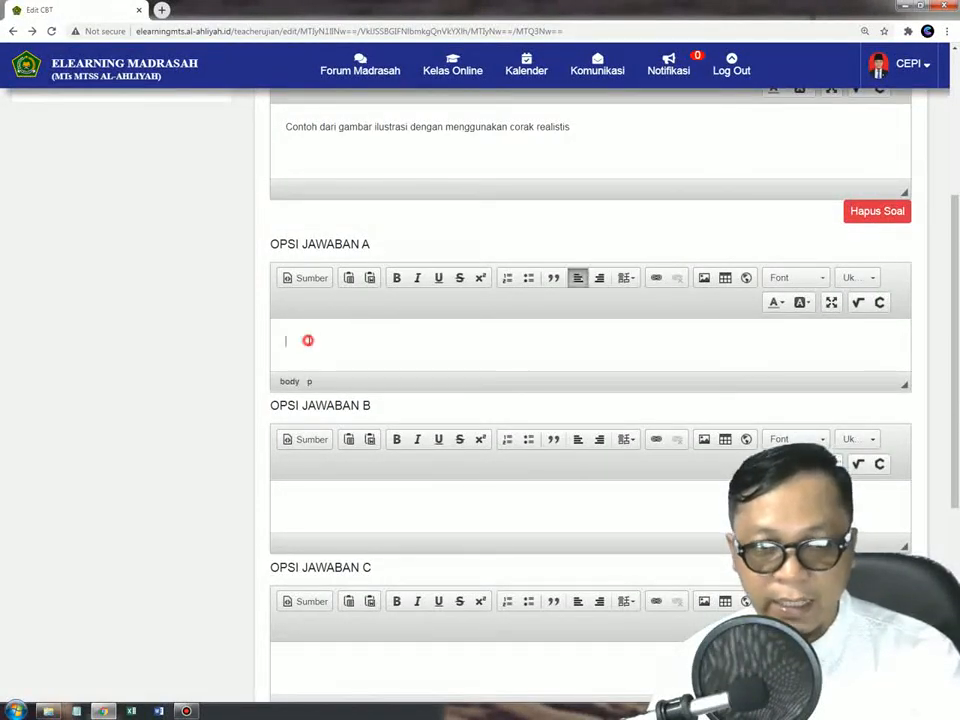
pyautogui.click(705, 279)
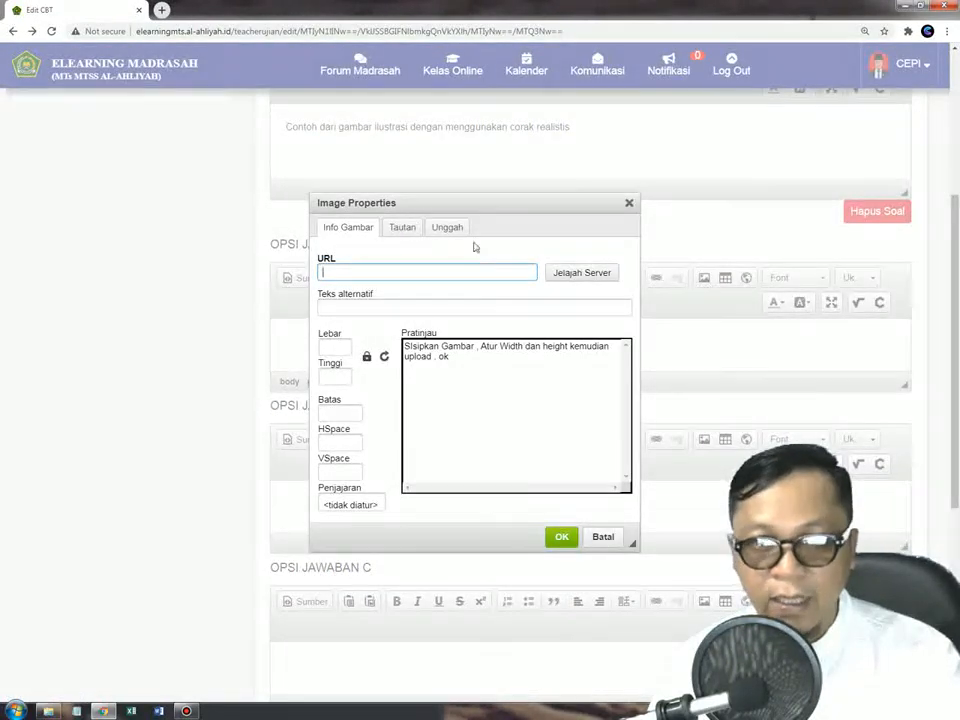
pyautogui.click(450, 230)
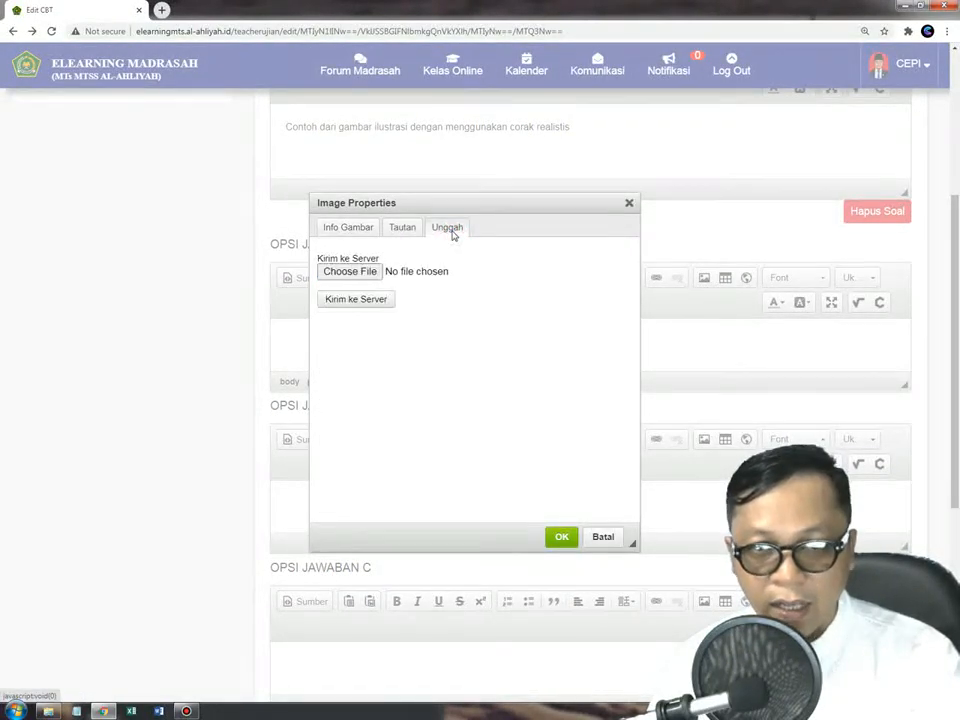
pyautogui.click(352, 272)
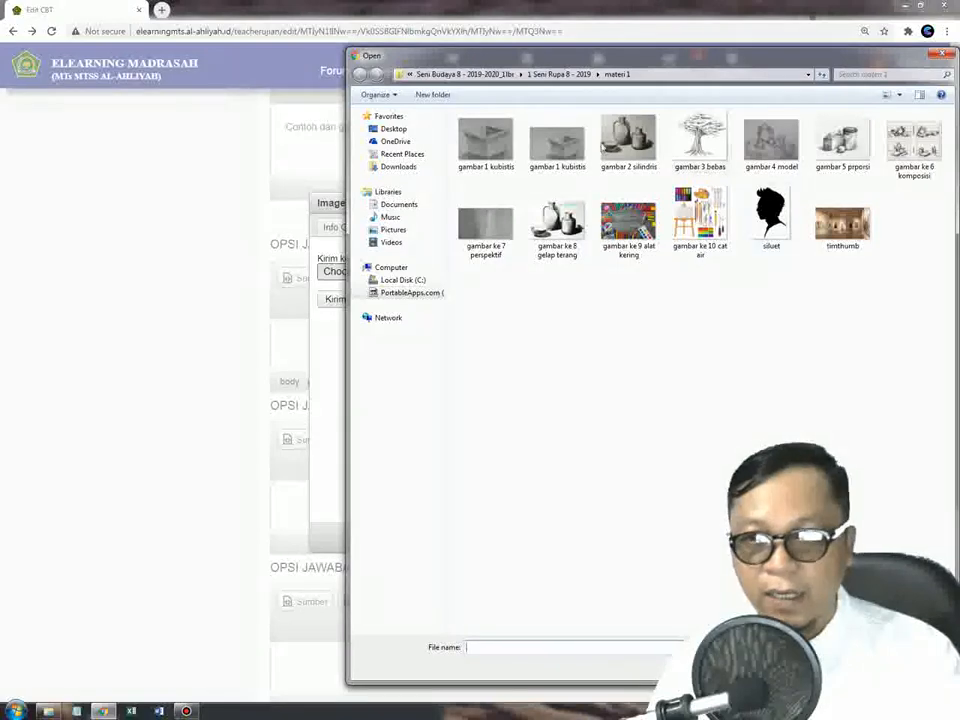
# Browse drive E: through LAPORAN KBM BULANAN and Perangkat pembelajaran 2019 to the folder RPP satu lembar Seni Budaya dan Bhs. Sunda
pyautogui.click(398, 293)
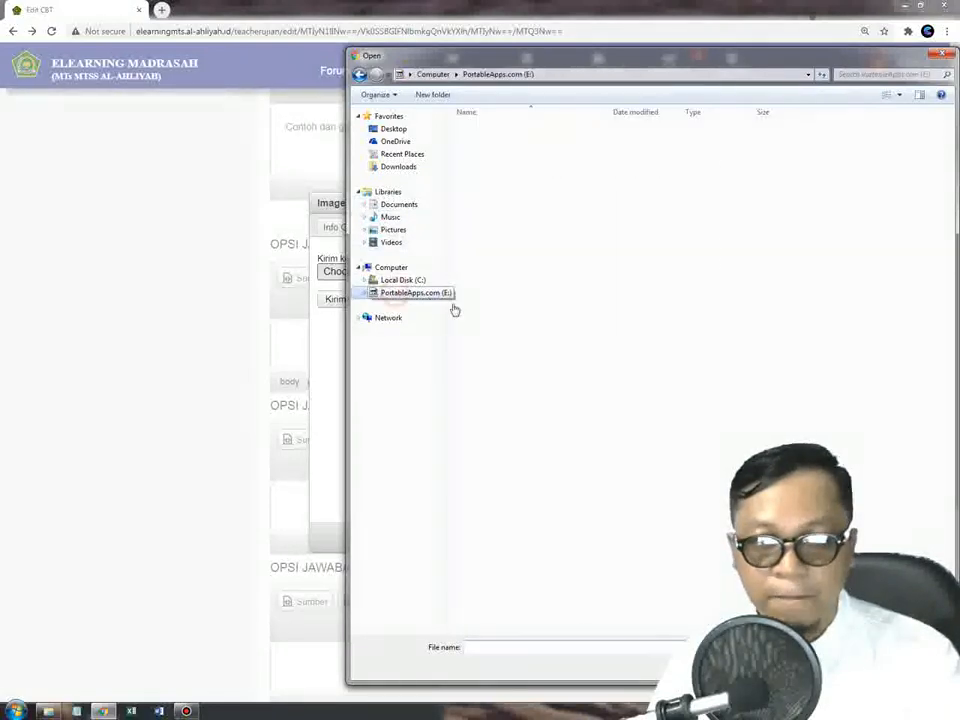
pyautogui.doubleClick(499, 628)
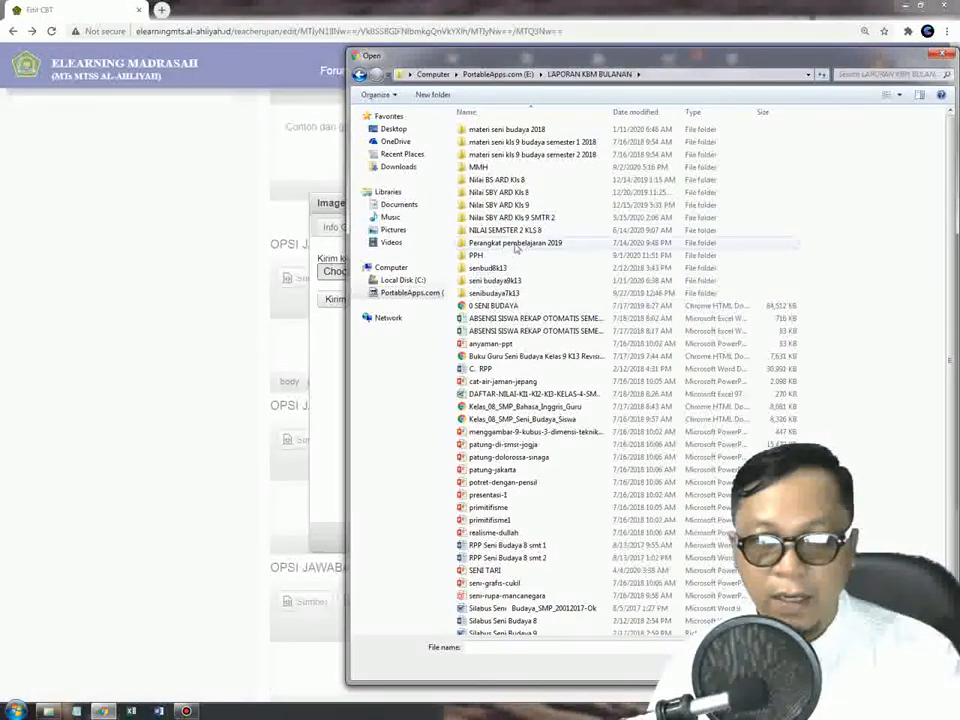
pyautogui.doubleClick(513, 242)
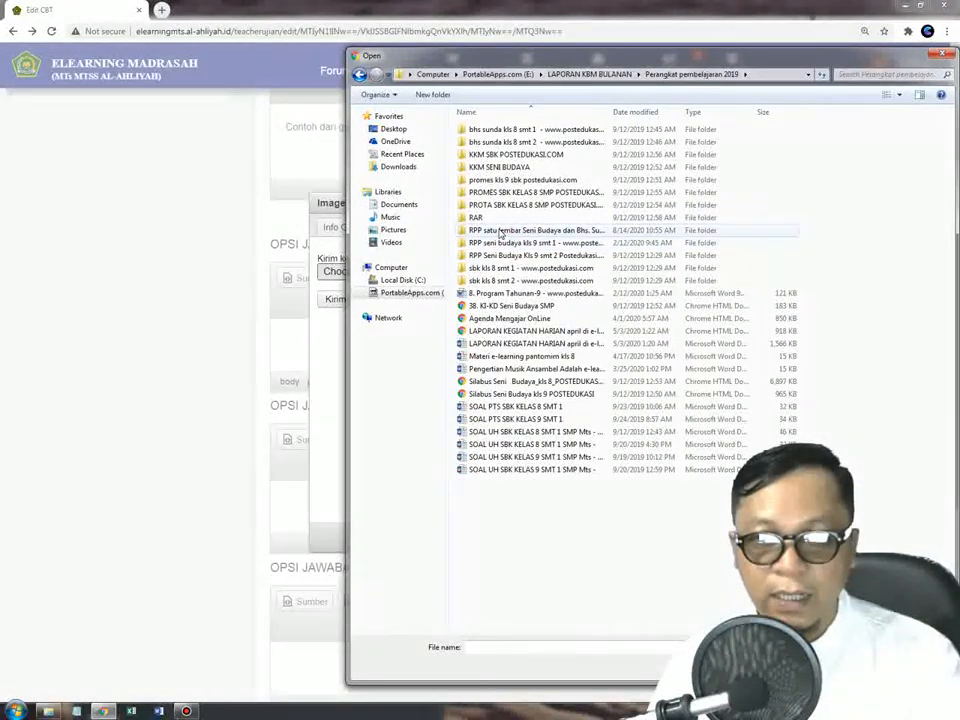
pyautogui.click(480, 232)
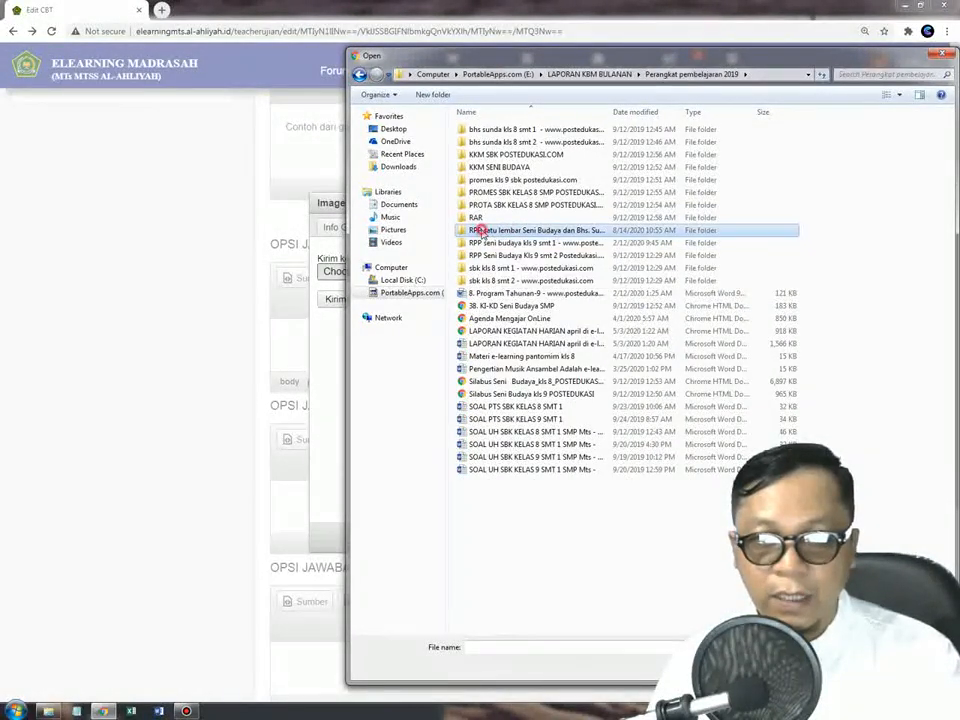
pyautogui.doubleClick(474, 231)
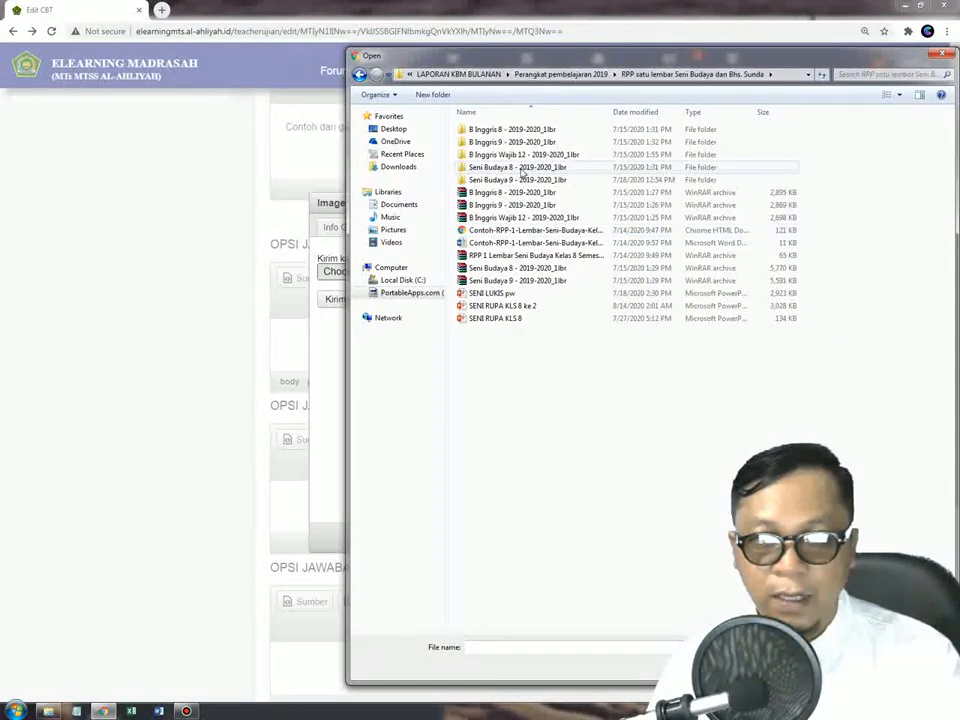
# Choose the image dekoratif from Seni Budaya 8 - 2019-2020_1lbr, 1 Seni Rupa 8 - 2019, materi 2 for upload
pyautogui.doubleClick(507, 167)
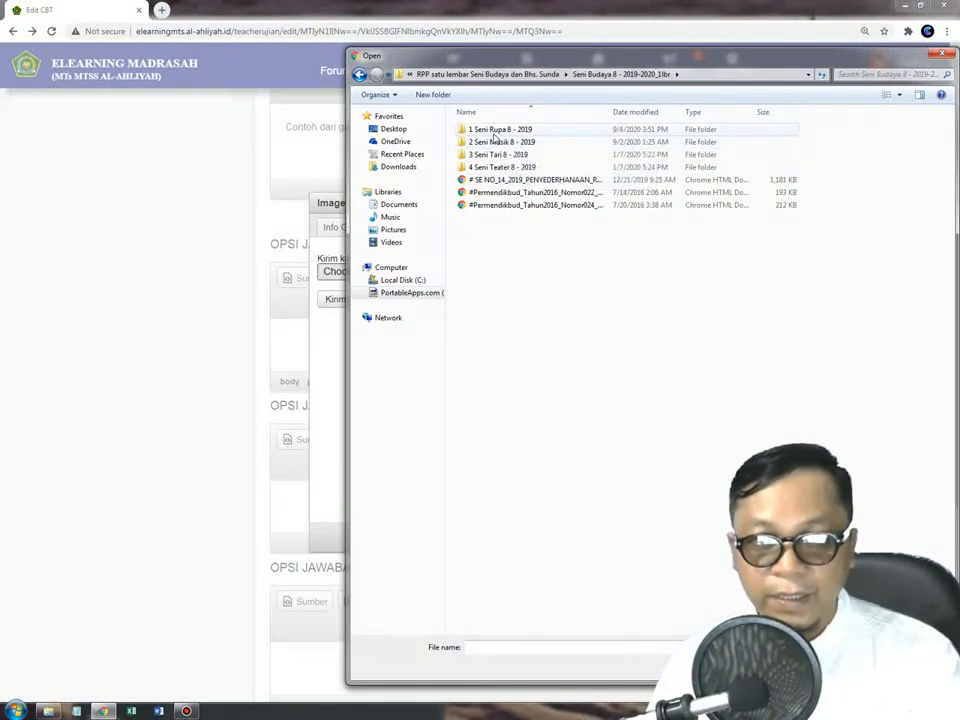
pyautogui.doubleClick(493, 133)
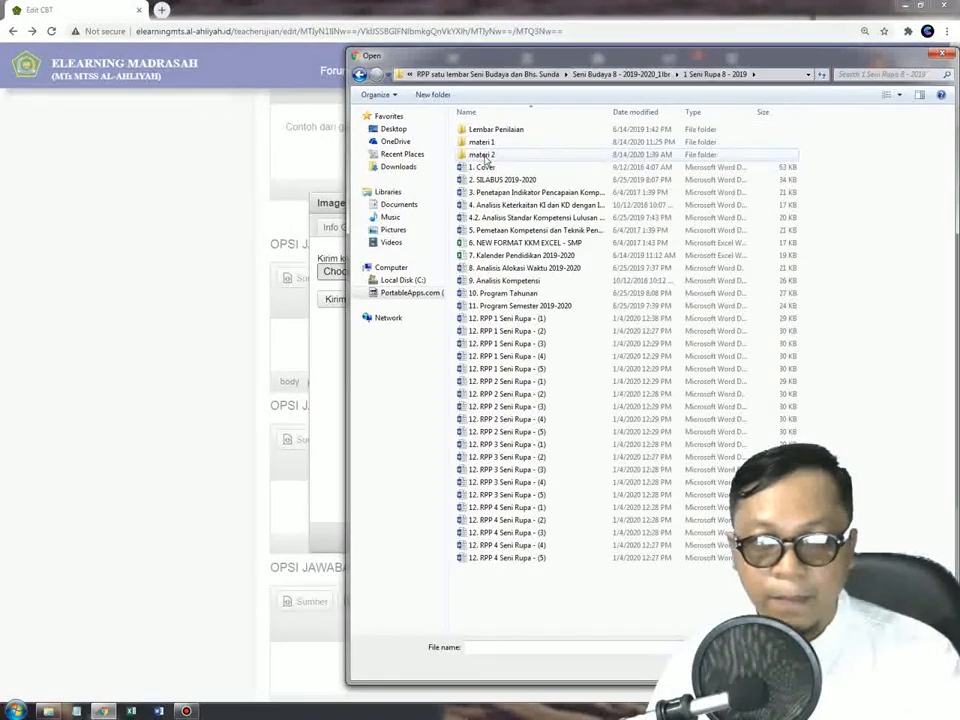
pyautogui.doubleClick(484, 155)
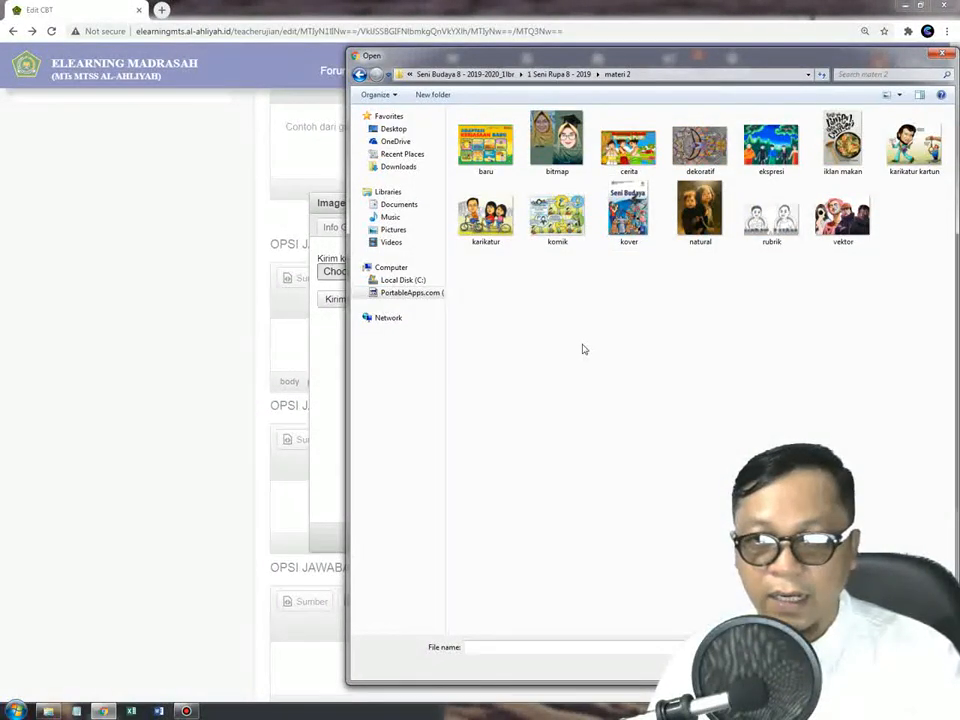
pyautogui.click(692, 152)
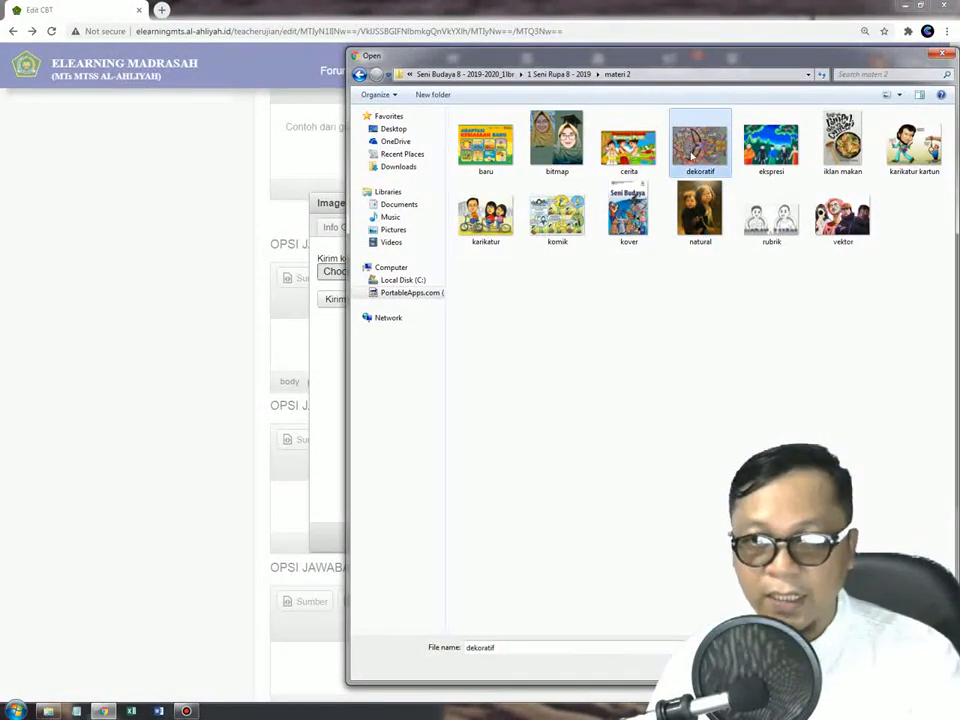
pyautogui.doubleClick(692, 152)
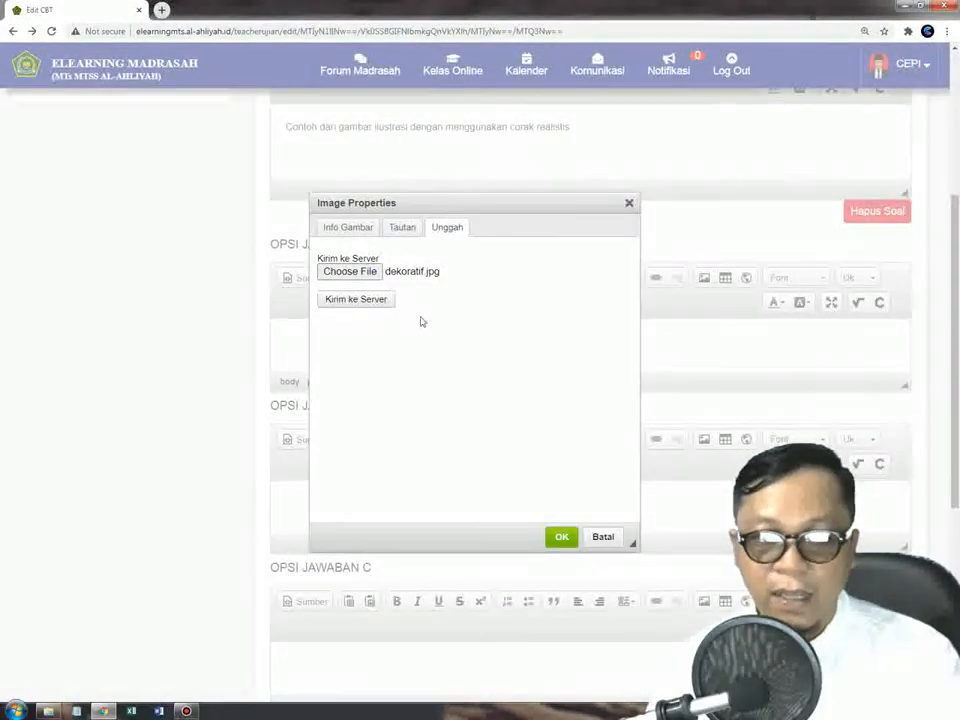
# Upload dekoratif.jpg to the server and insert it into question 7's answer option A
pyautogui.click(336, 303)
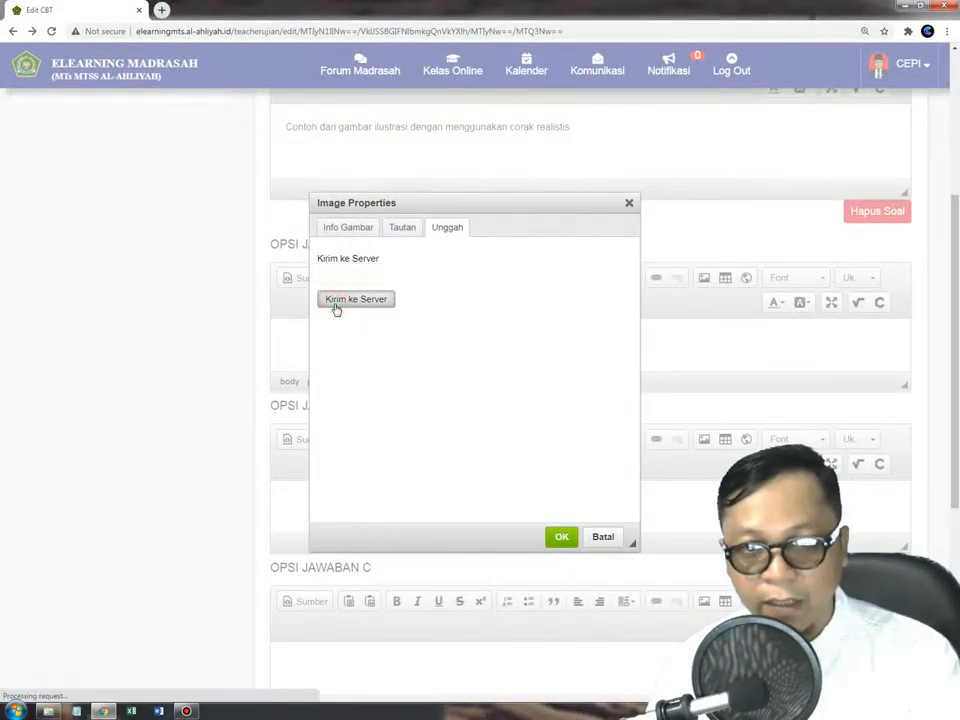
pyautogui.click(595, 111)
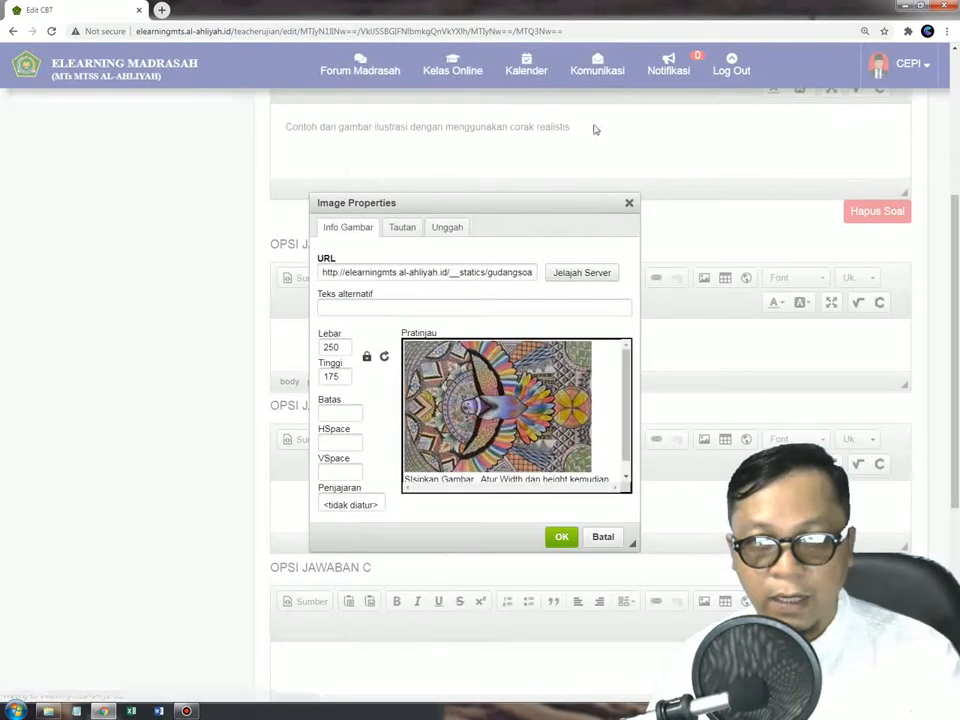
pyautogui.click(560, 537)
pyautogui.scroll(2, 369, 345)
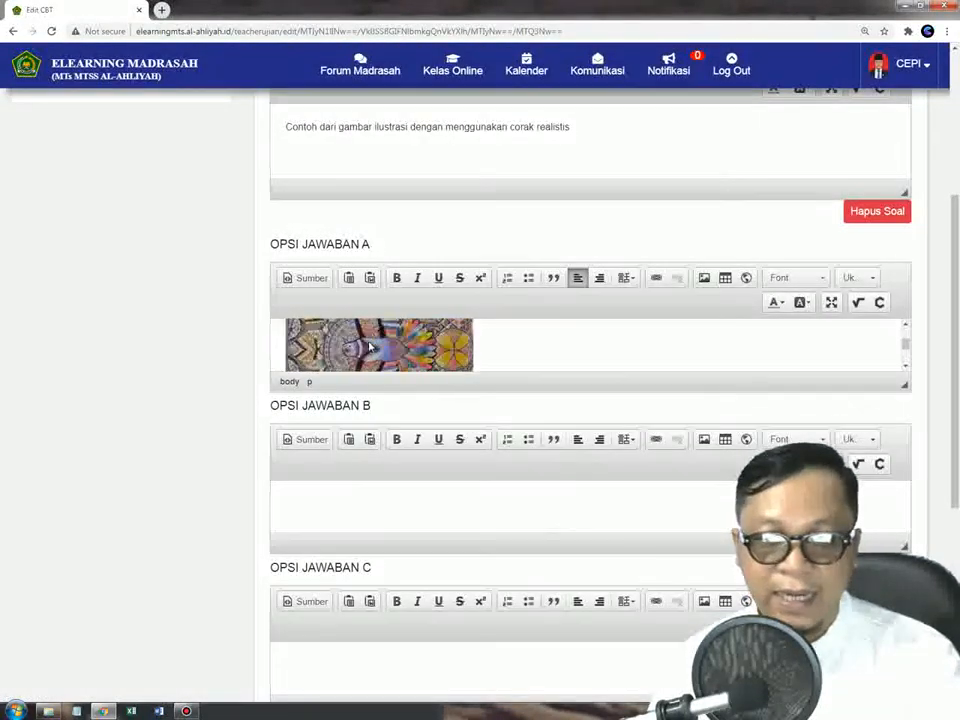
pyautogui.scroll(-1, 369, 345)
pyautogui.scroll(-1, 369, 345)
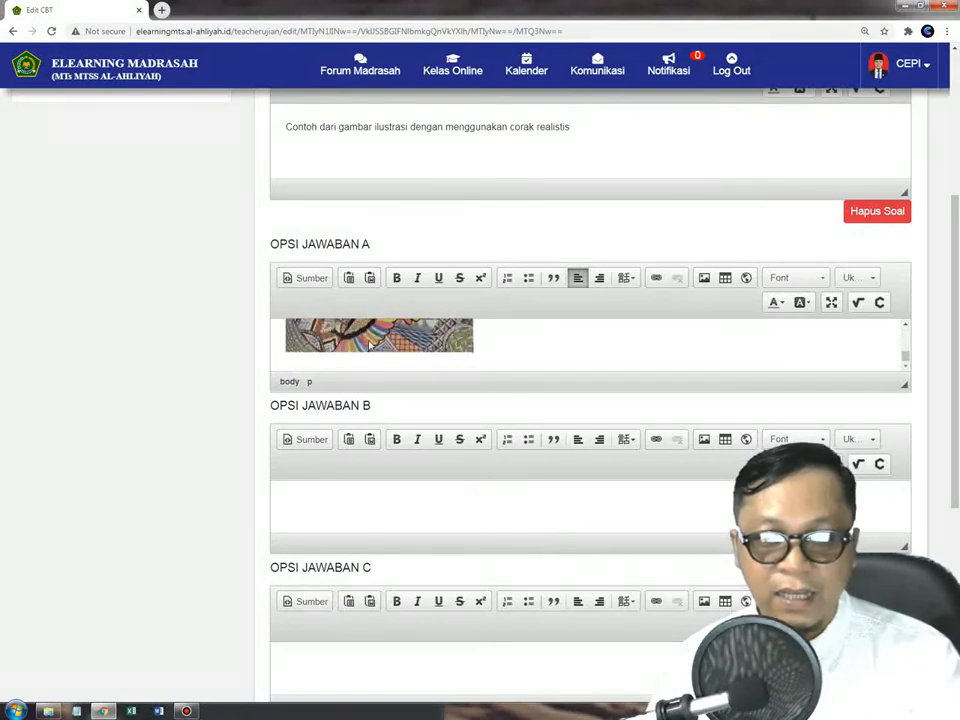
# Start inserting an image into answer option B and choose iklan makan from the materi 2 folder for upload
pyautogui.scroll(-4, 291, 492)
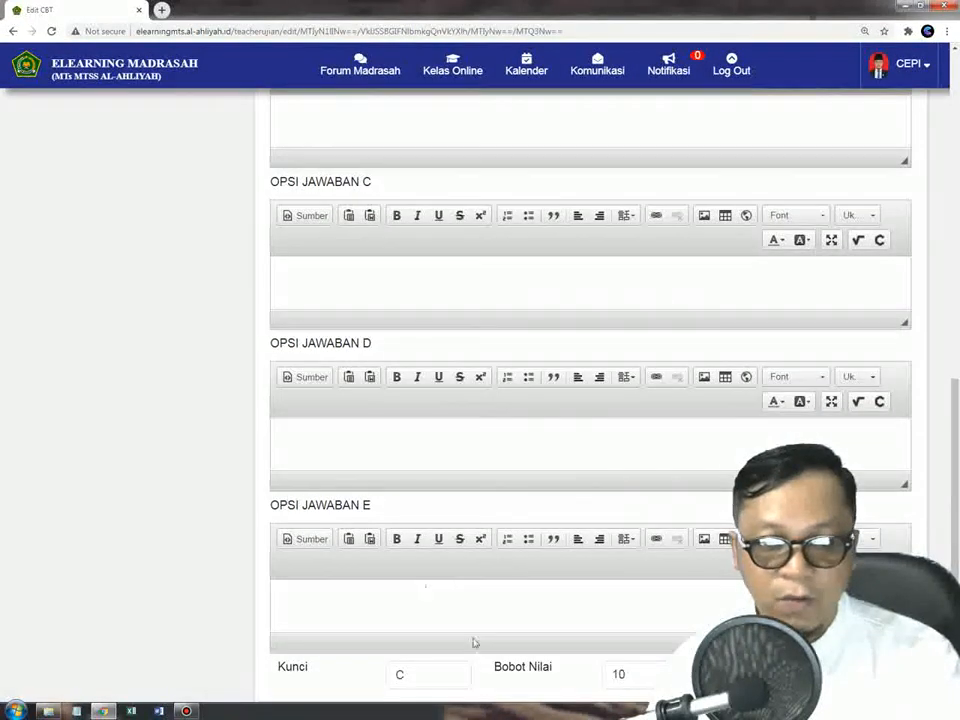
pyautogui.scroll(3, 461, 488)
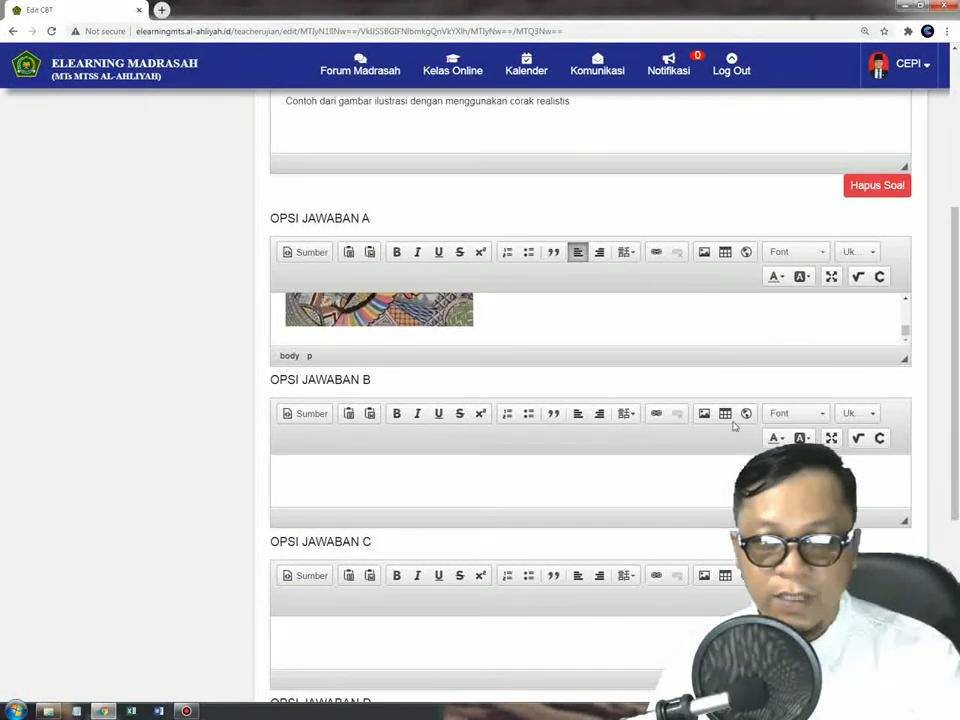
pyautogui.click(477, 476)
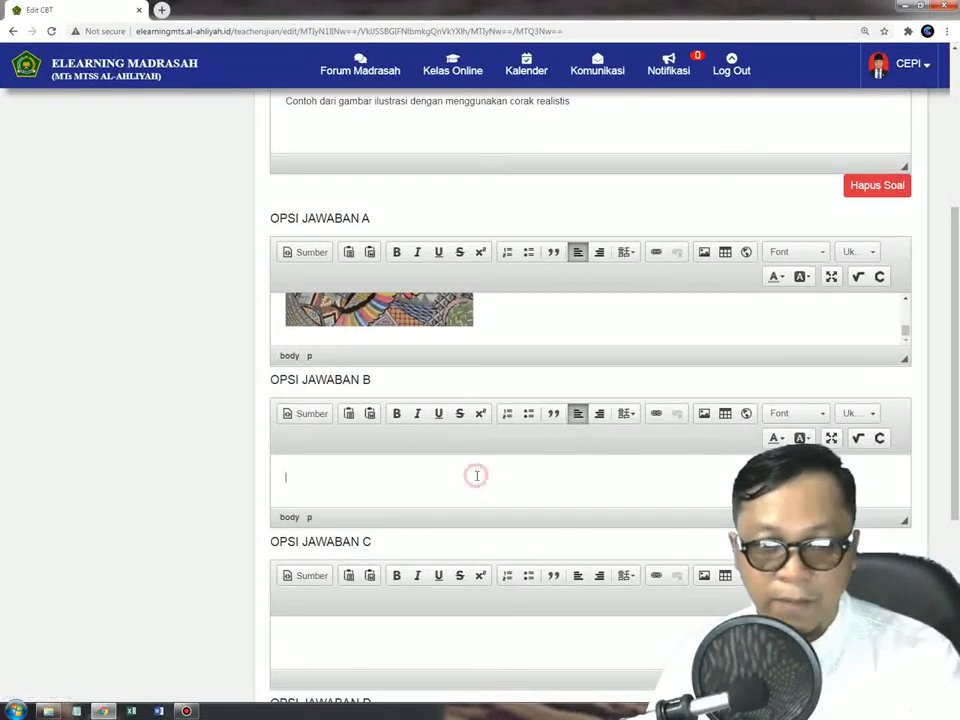
pyautogui.click(705, 414)
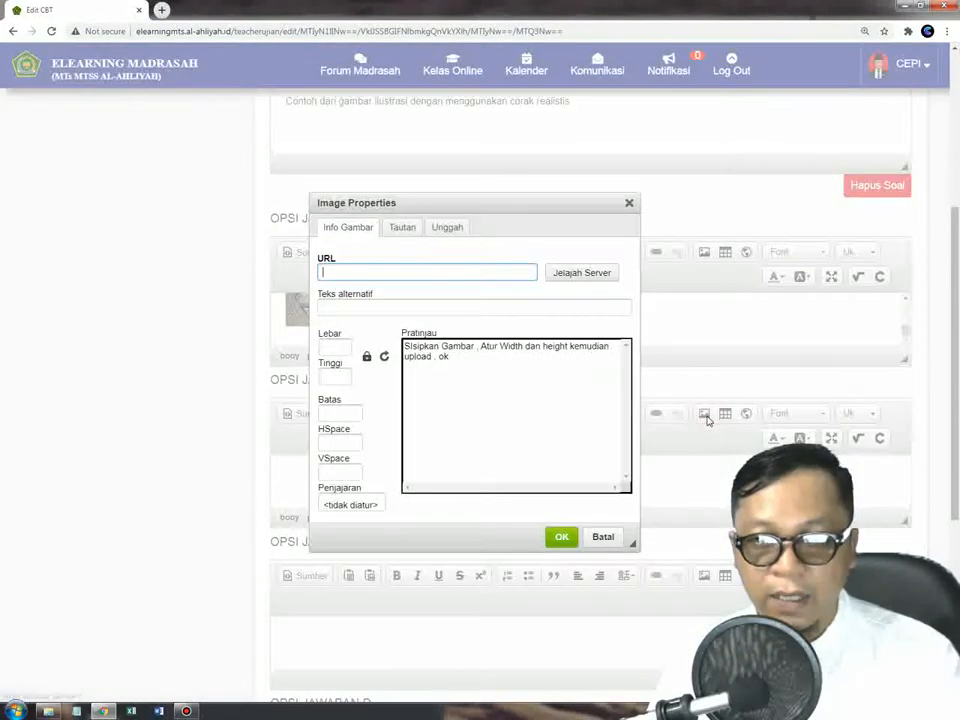
pyautogui.click(448, 234)
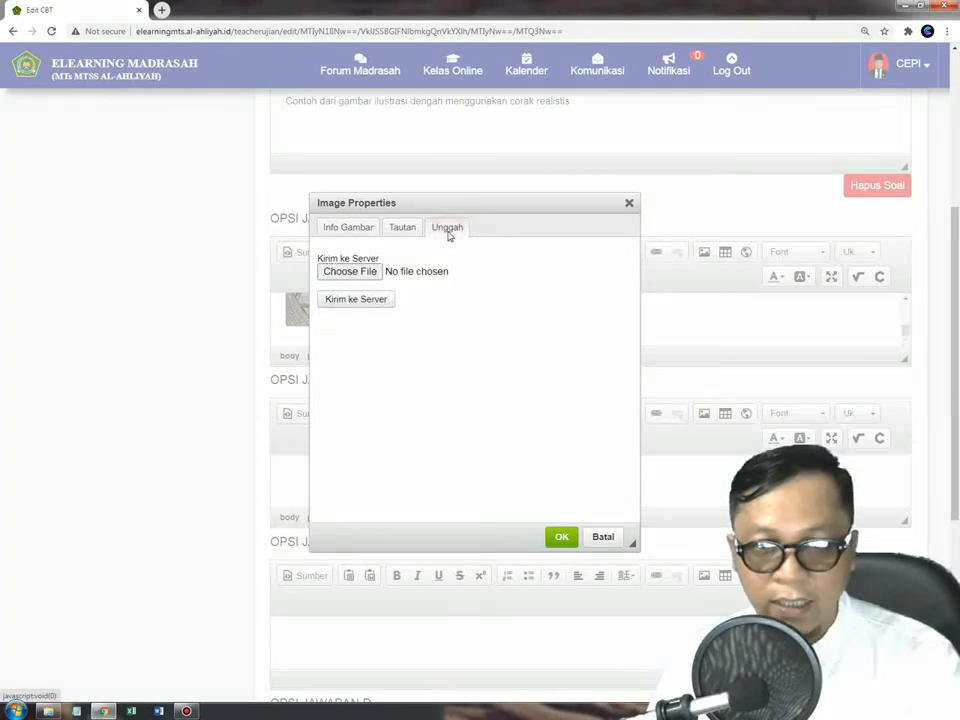
pyautogui.click(366, 272)
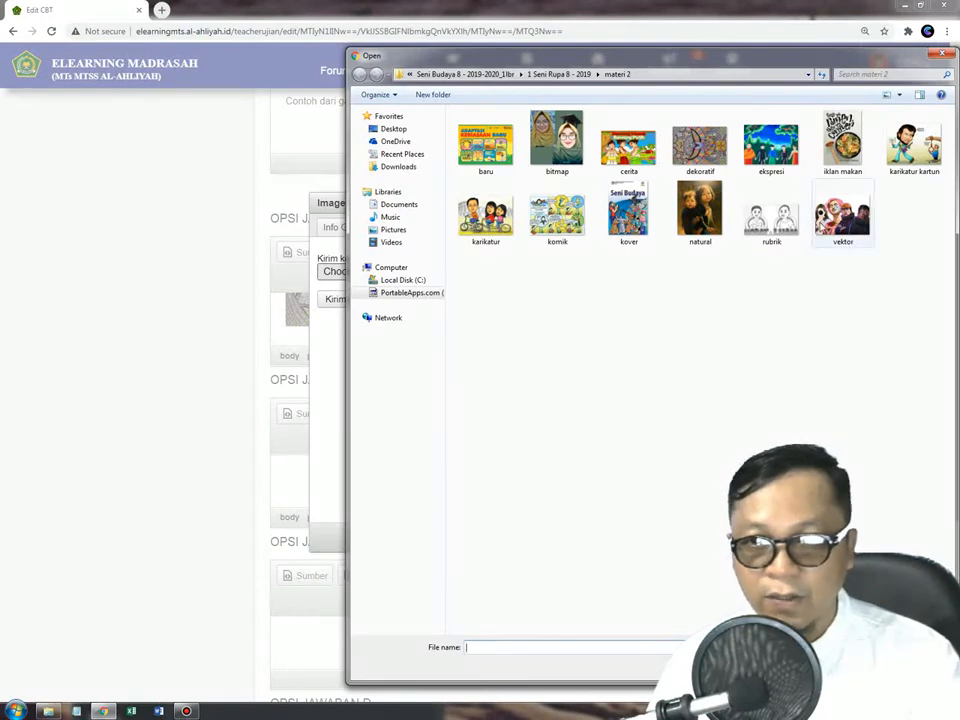
pyautogui.doubleClick(842, 145)
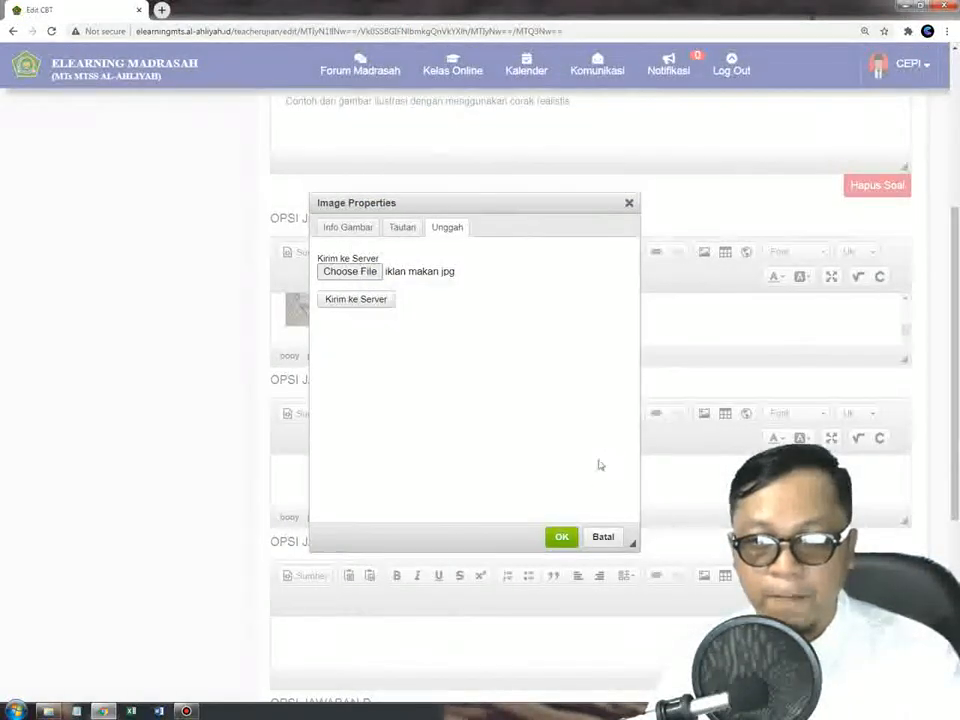
# Upload iklan makan.jpg to the server and insert it into answer option B
pyautogui.click(333, 309)
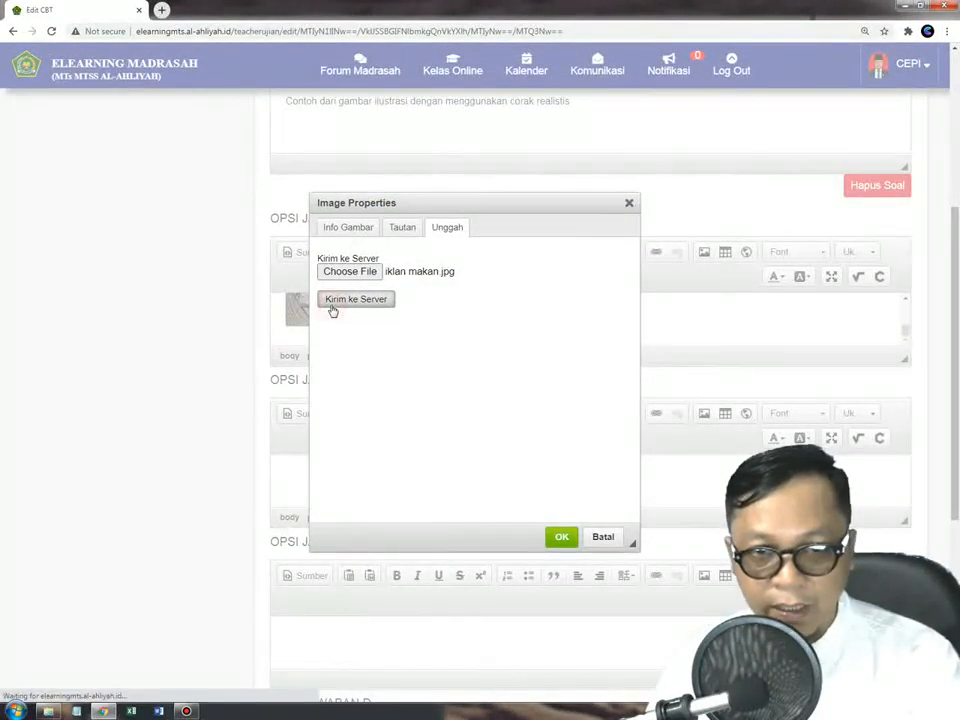
pyautogui.click(592, 113)
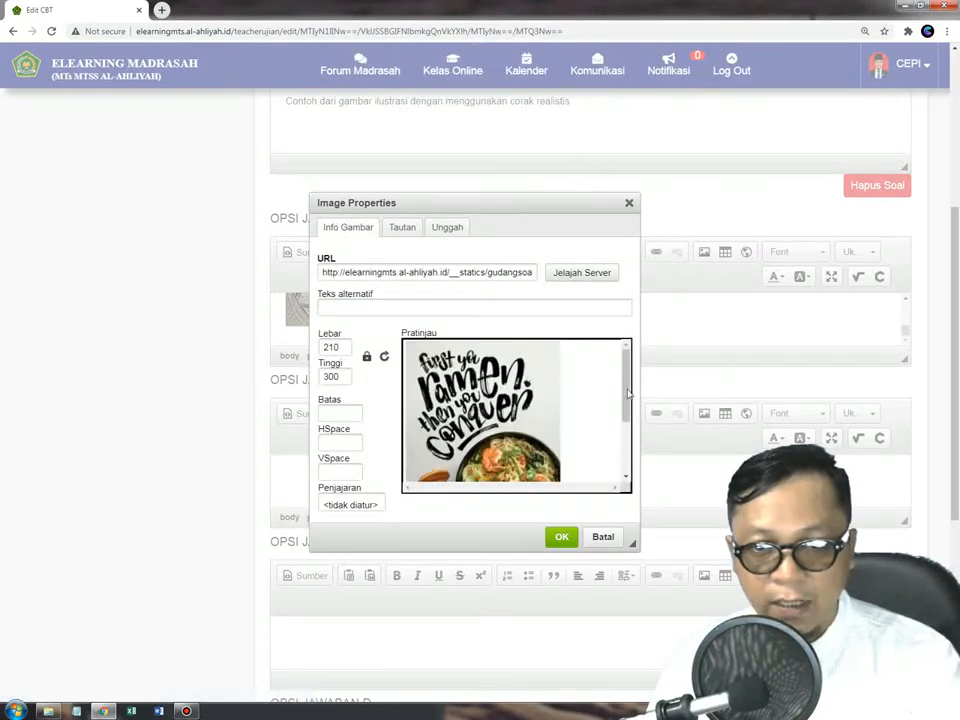
pyautogui.scroll(-5, 541, 404)
pyautogui.scroll(5, 545, 420)
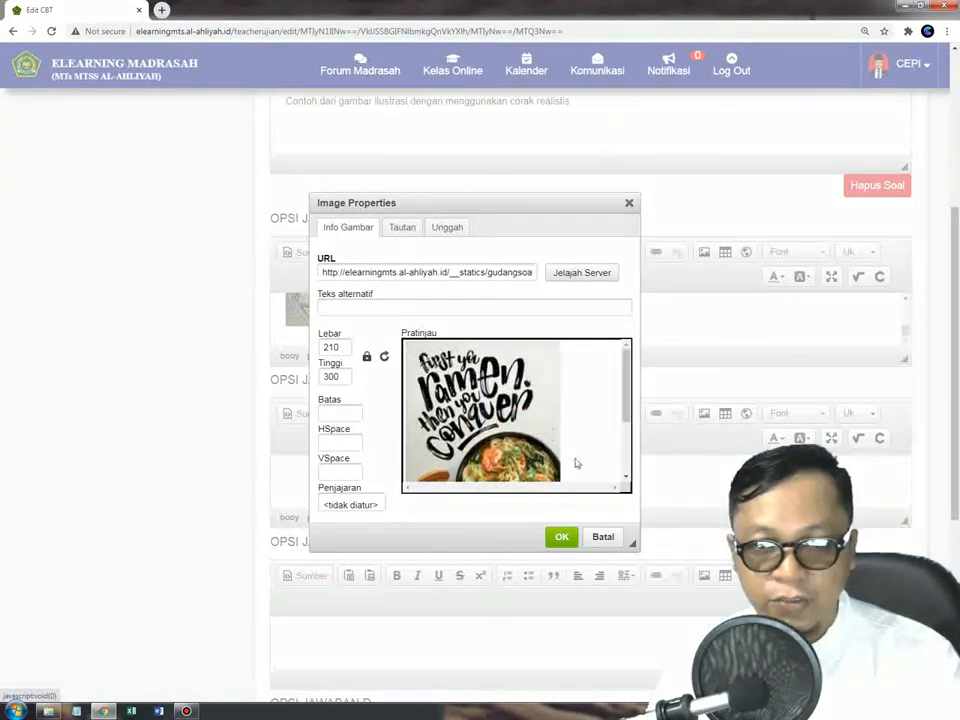
pyautogui.click(562, 538)
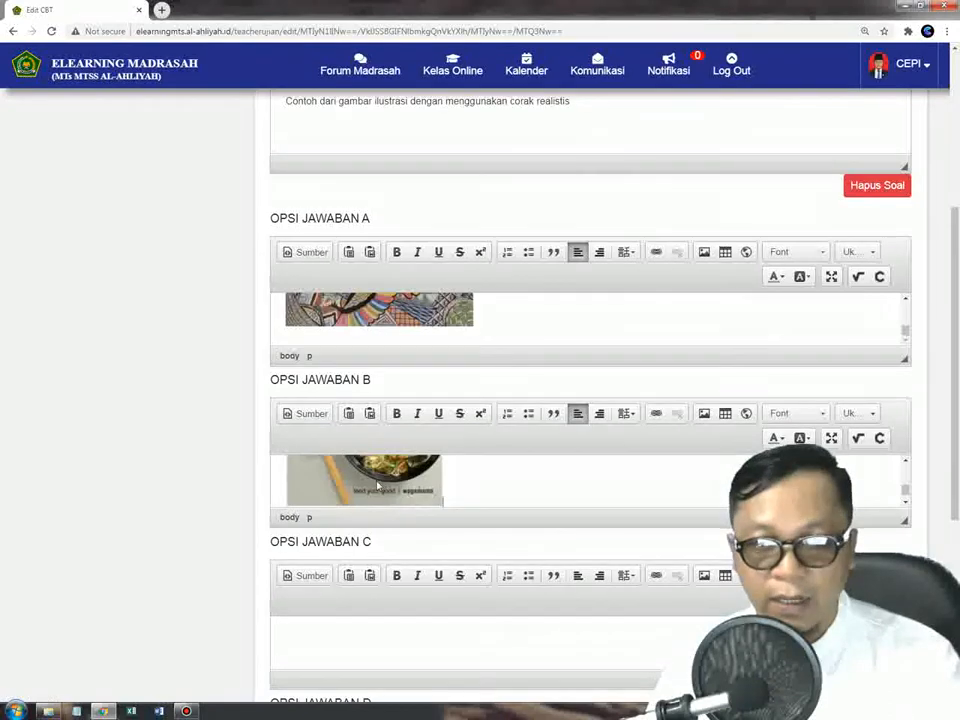
pyautogui.scroll(1, 380, 478)
pyautogui.scroll(-1, 448, 593)
# Start inserting an image into answer option C and choose natural from the materi 2 folder for upload
pyautogui.scroll(-3, 448, 593)
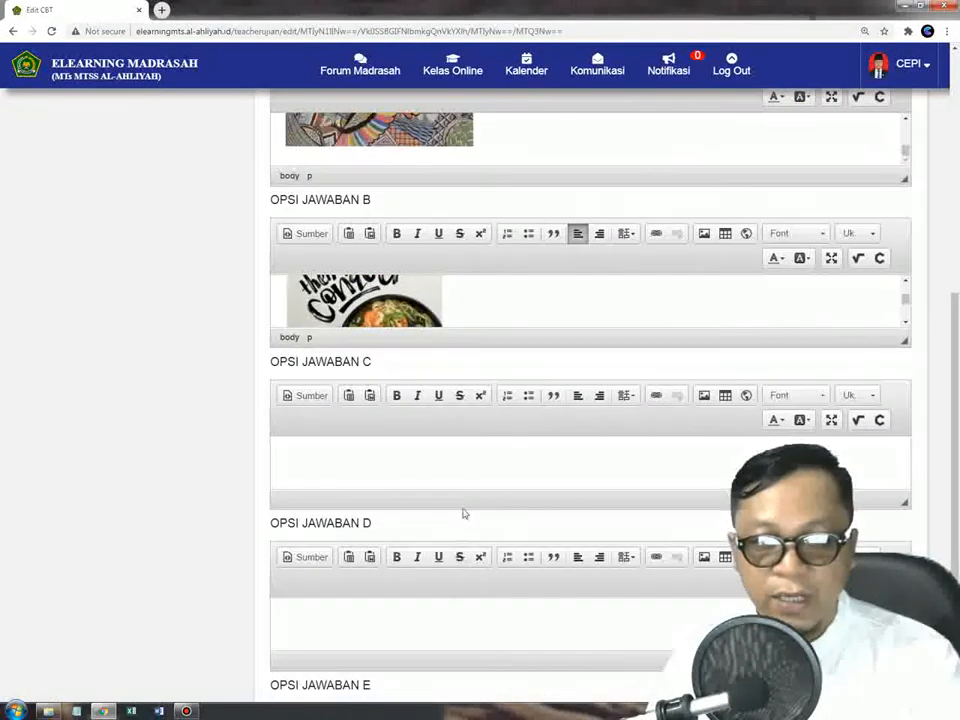
pyautogui.click(529, 401)
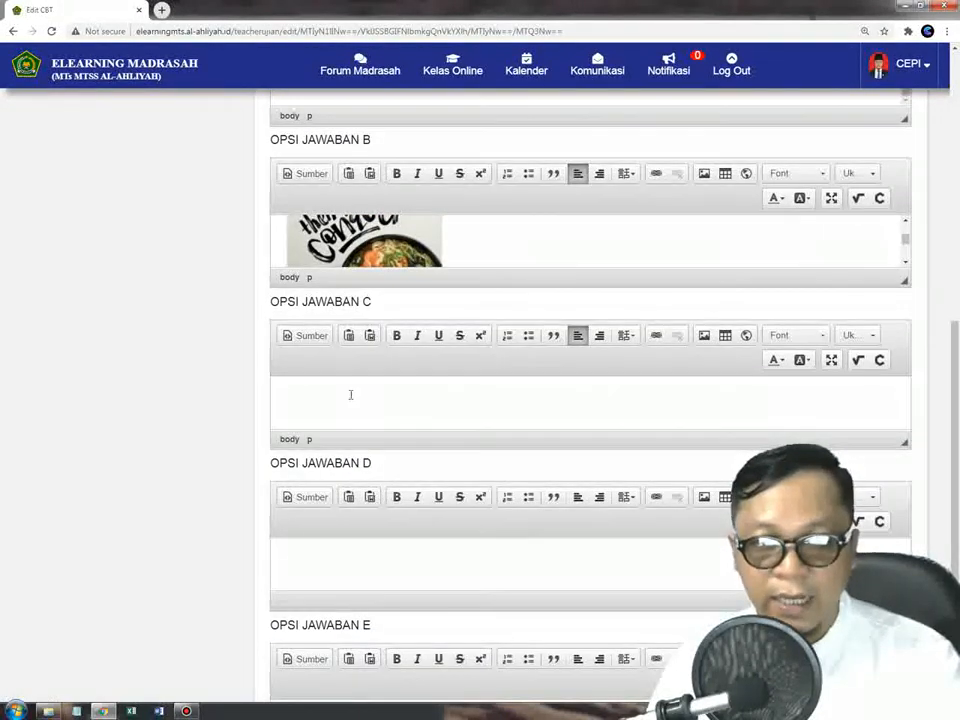
pyautogui.click(703, 336)
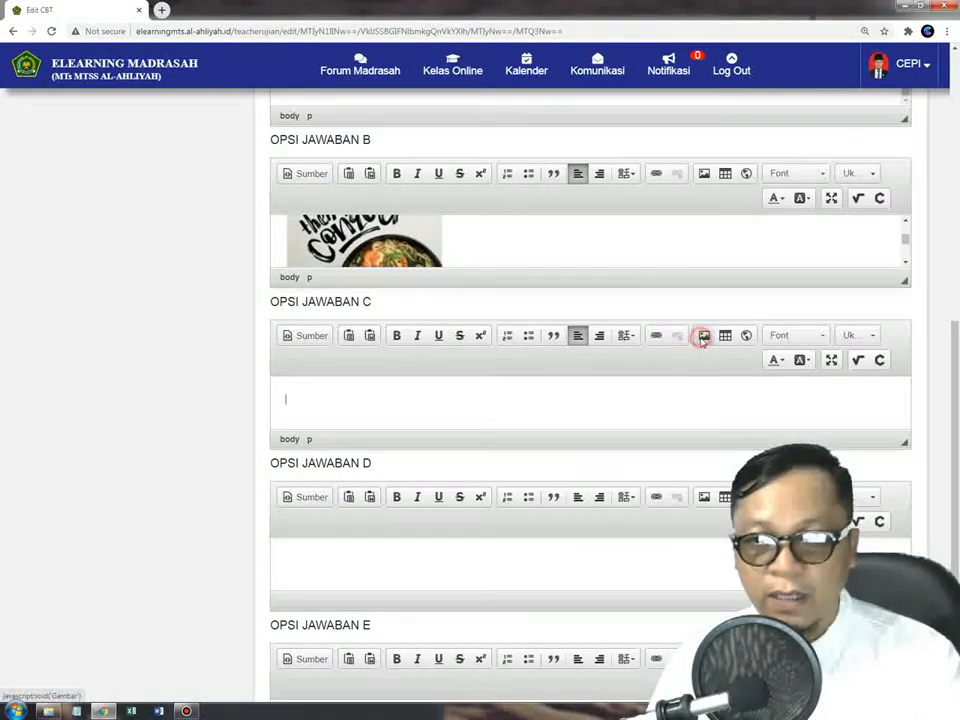
pyautogui.click(440, 227)
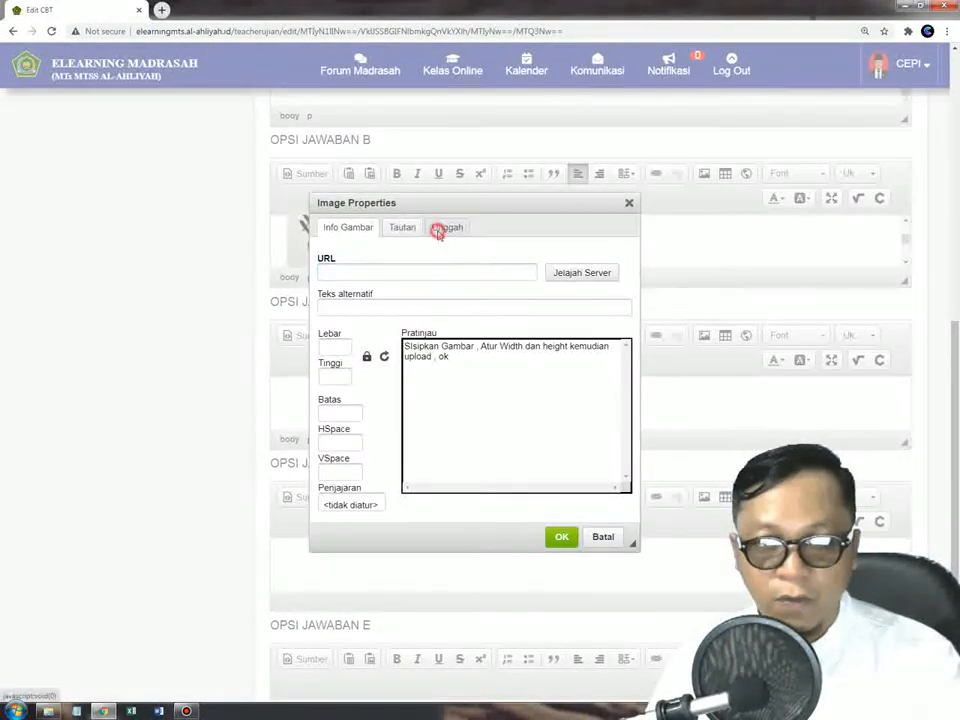
pyautogui.click(352, 272)
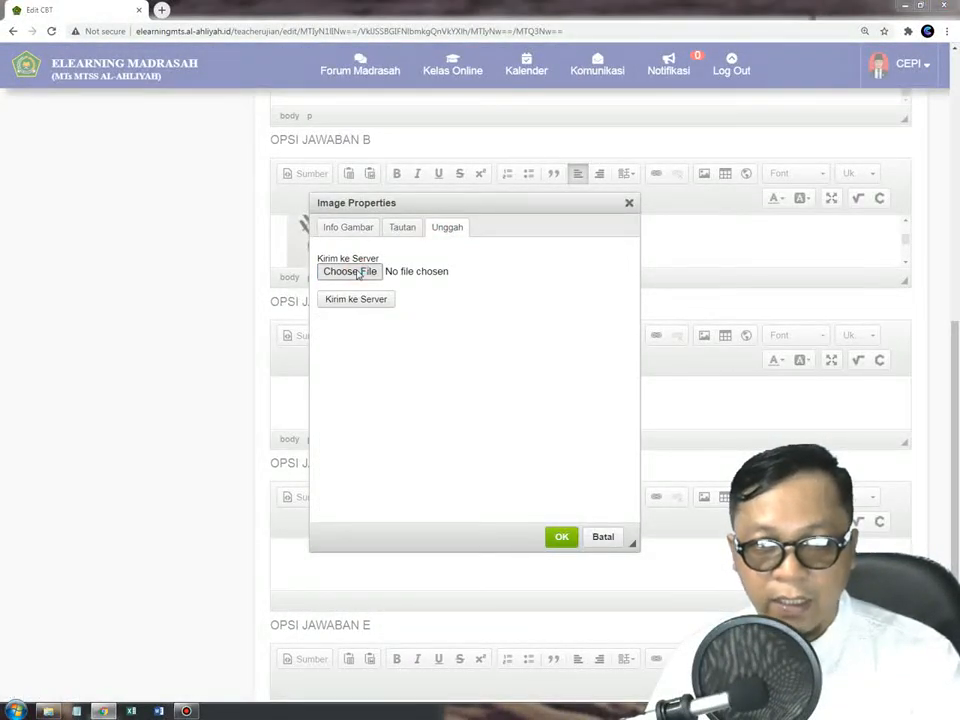
pyautogui.doubleClick(700, 208)
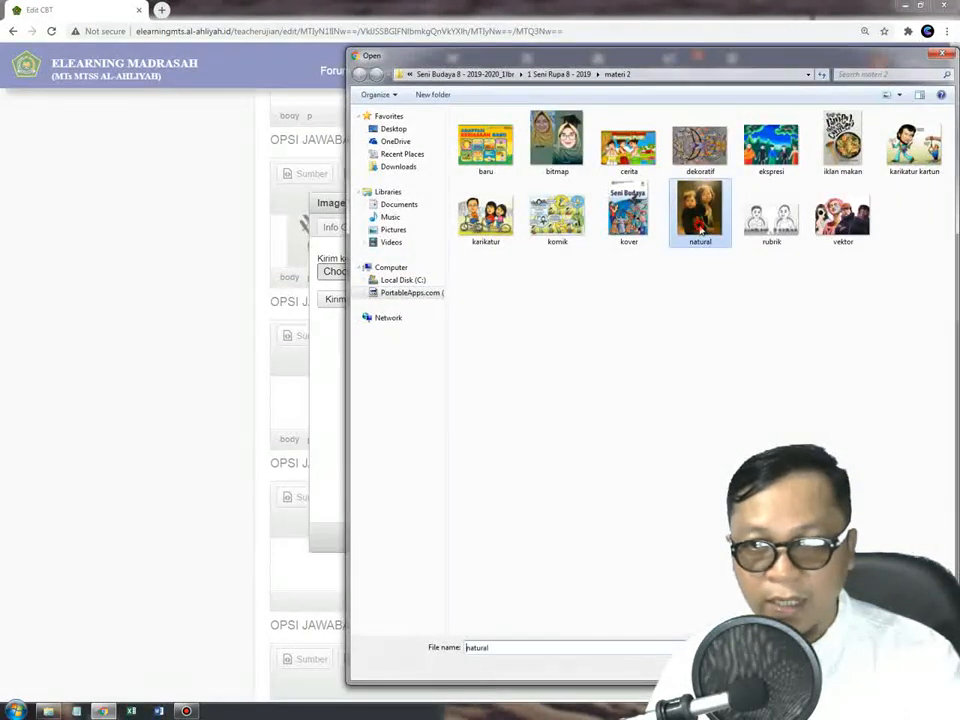
# Upload natural.jpg to the server and insert it into answer option C
pyautogui.click(356, 300)
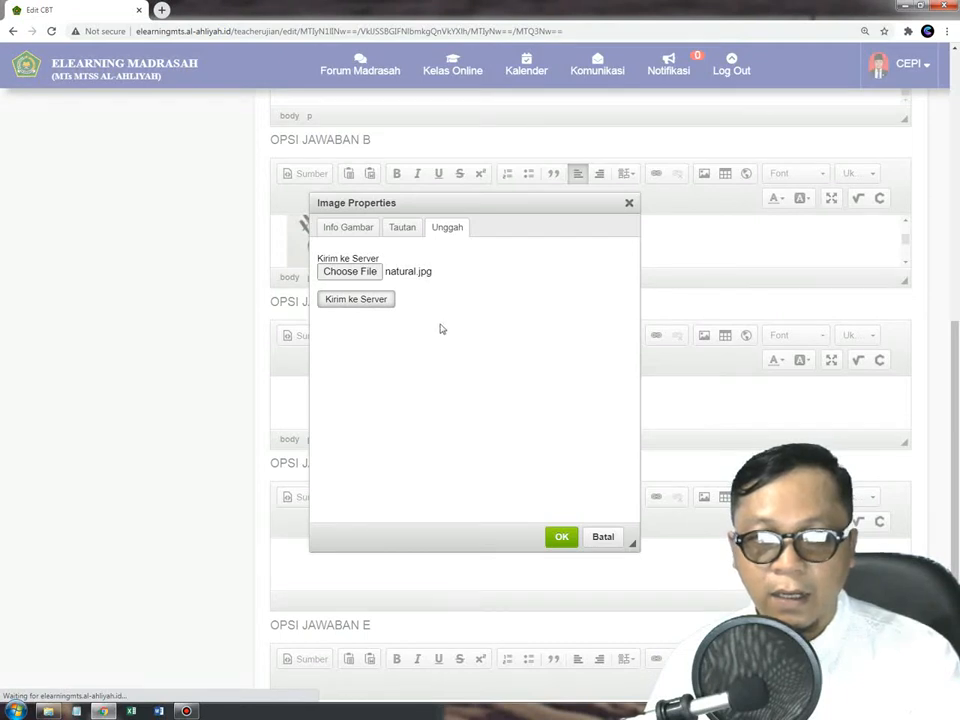
pyautogui.click(349, 307)
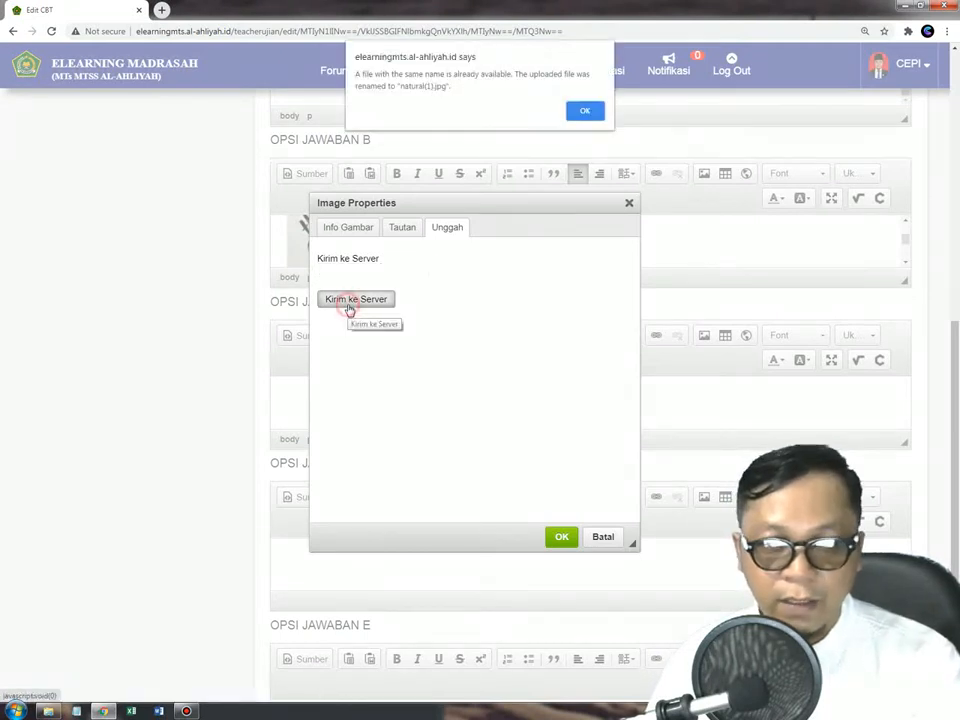
pyautogui.click(585, 110)
pyautogui.scroll(-3, 555, 415)
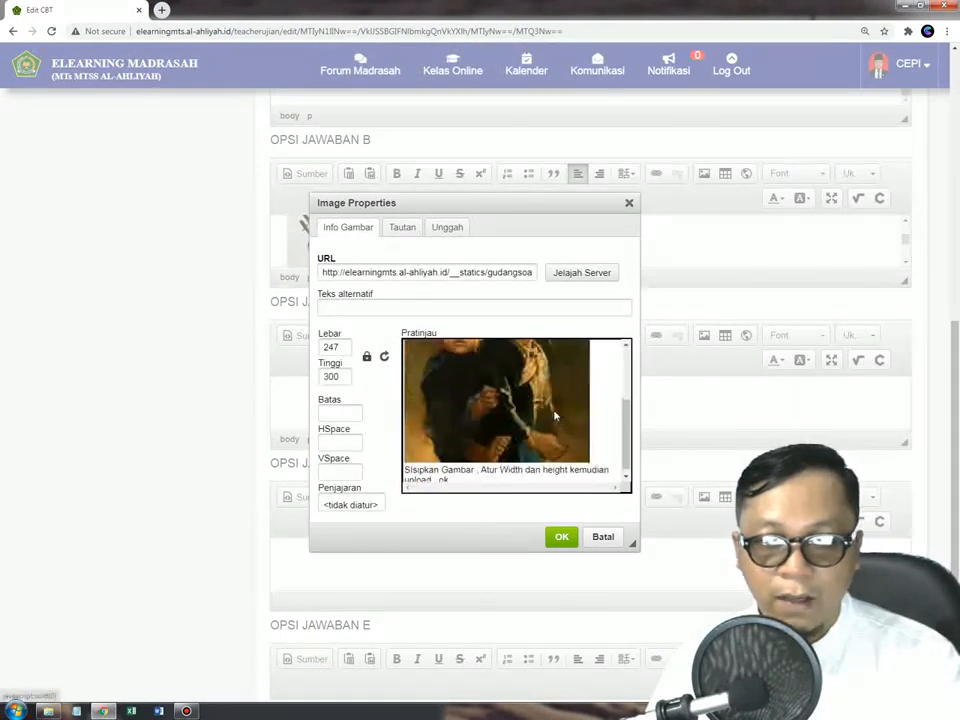
pyautogui.click(563, 538)
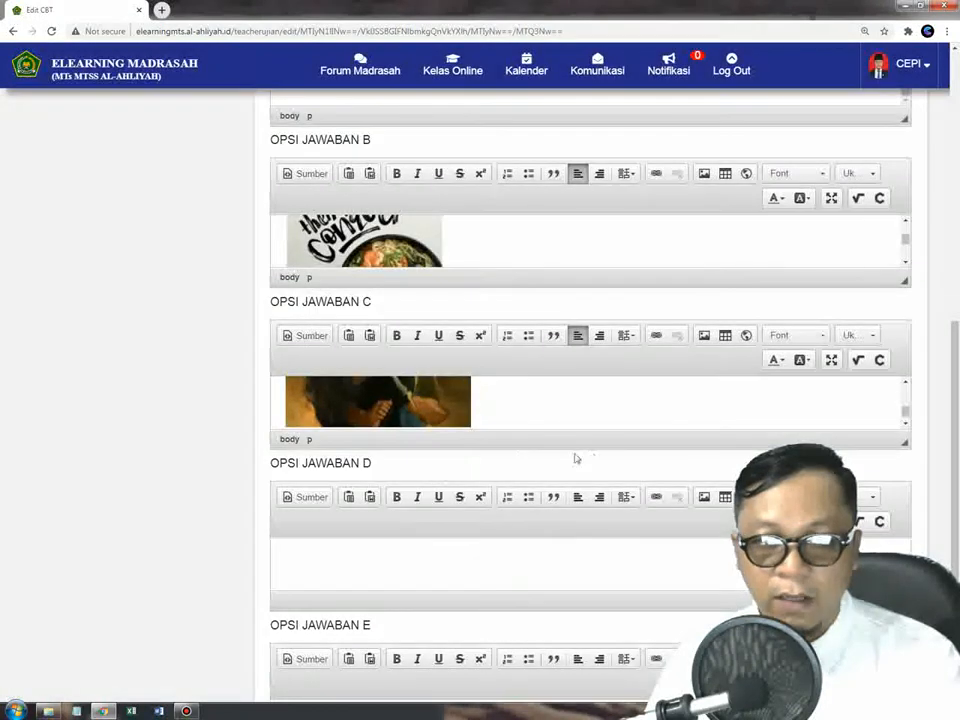
# Start inserting an image into answer option D and choose karikatur from the materi 2 folder for upload
pyautogui.scroll(-3, 575, 458)
pyautogui.click(372, 441)
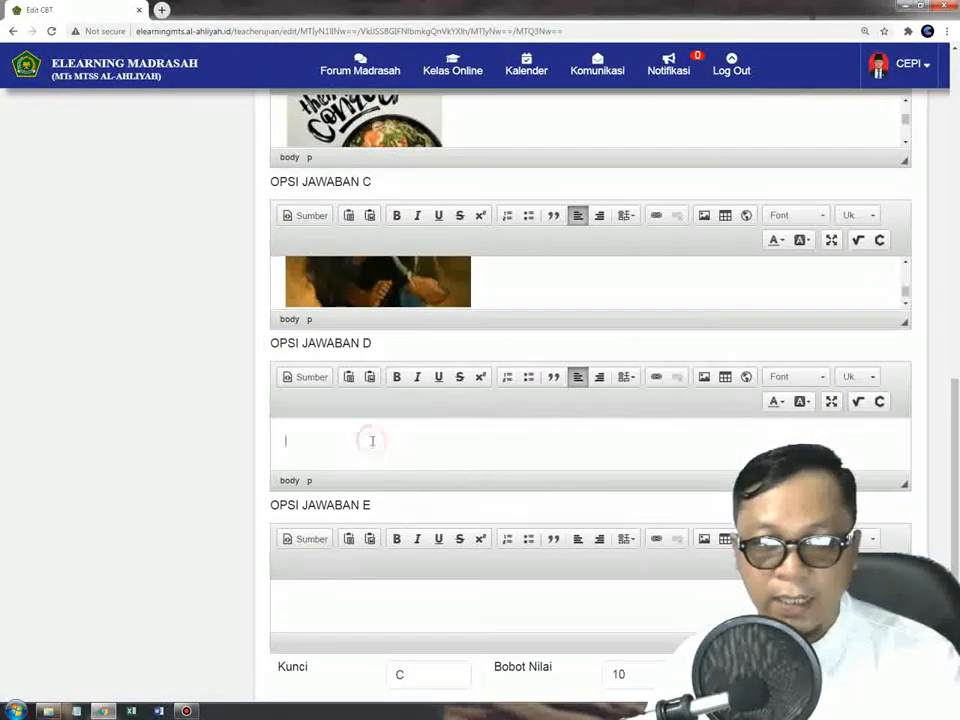
pyautogui.click(704, 376)
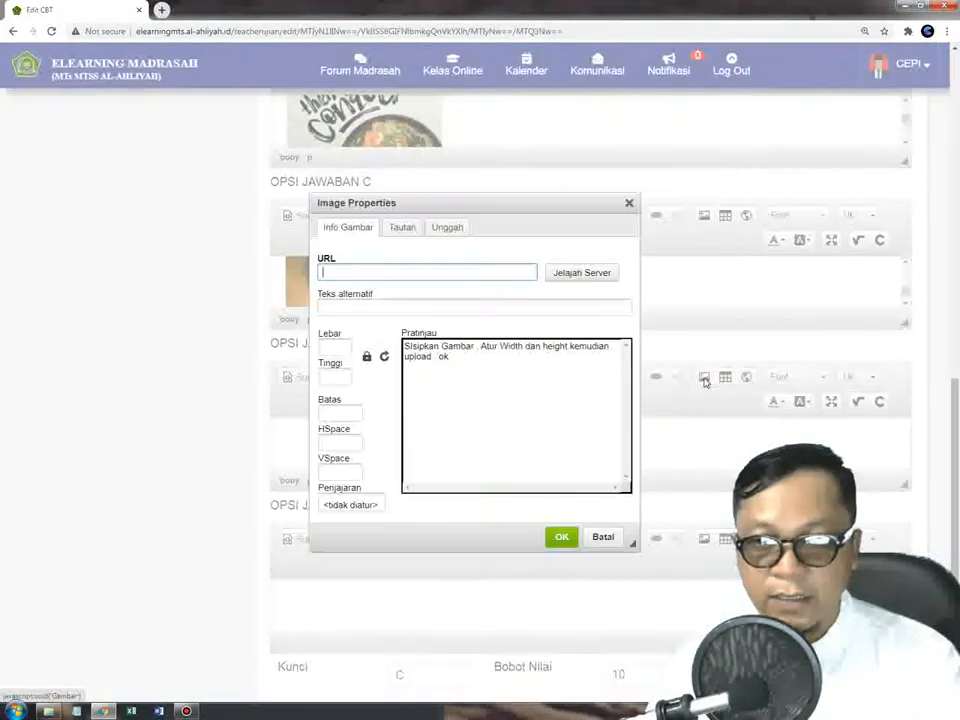
pyautogui.click(445, 226)
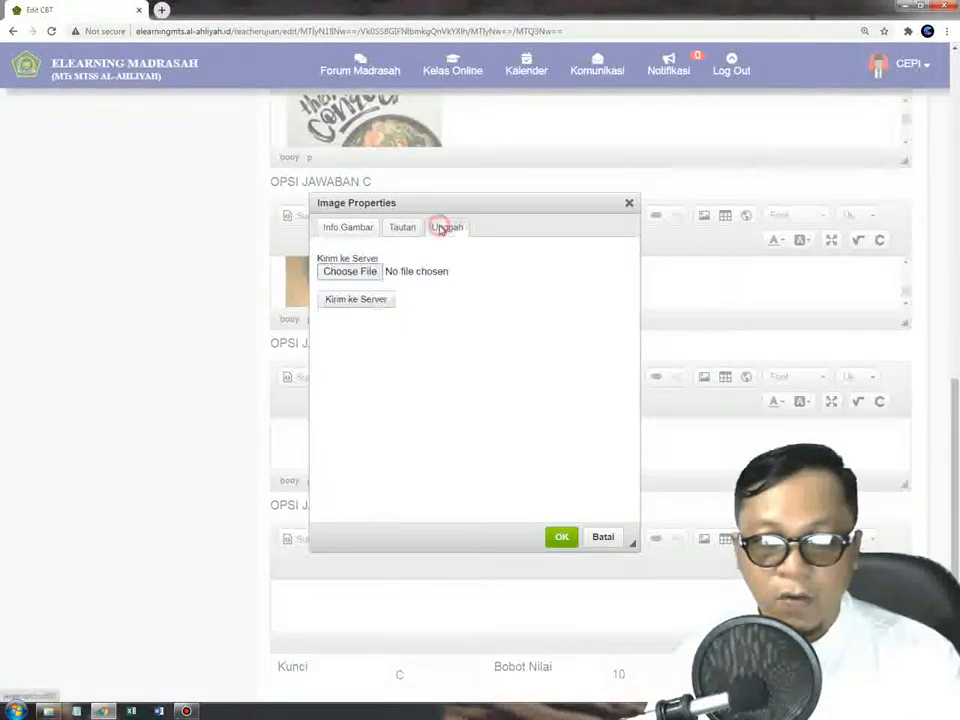
pyautogui.click(345, 268)
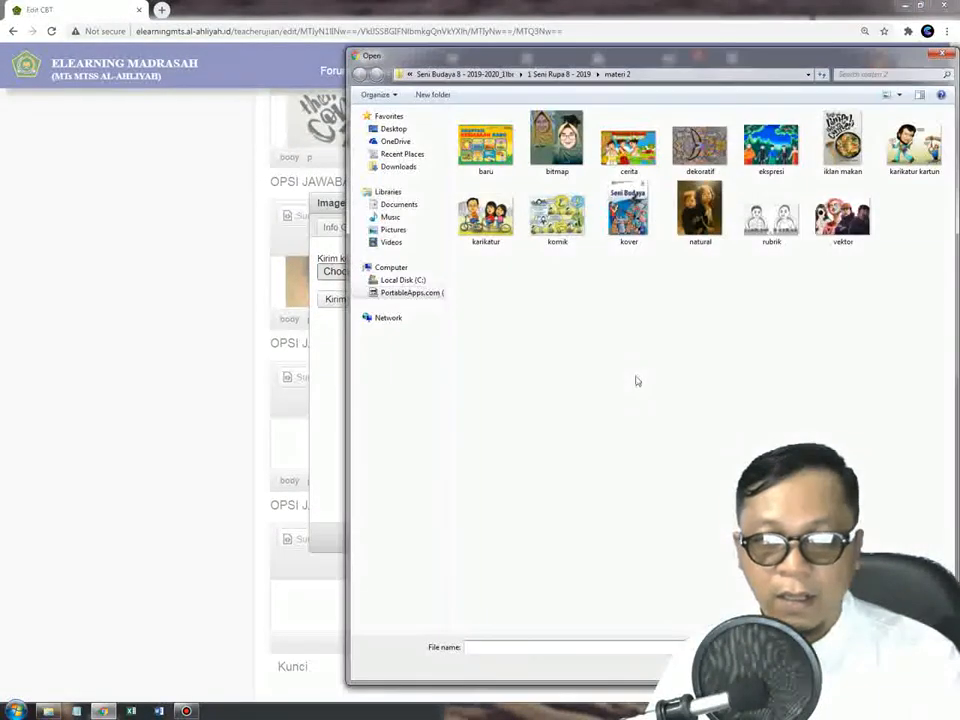
pyautogui.doubleClick(486, 215)
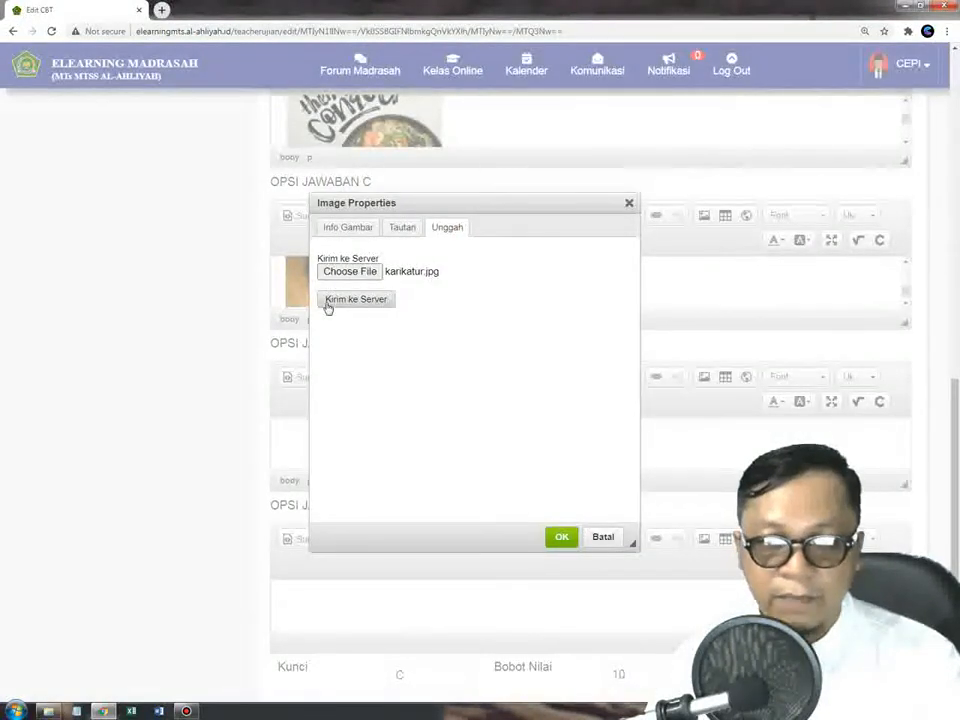
# Upload karikatur.jpg to the server and insert it into answer option D
pyautogui.click(326, 305)
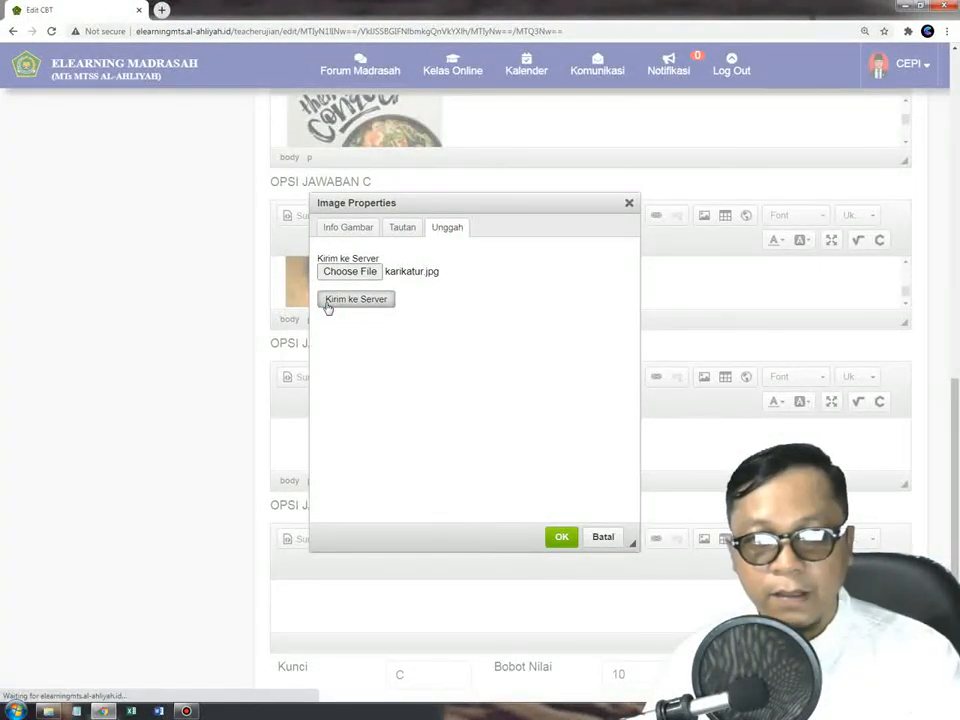
pyautogui.click(585, 112)
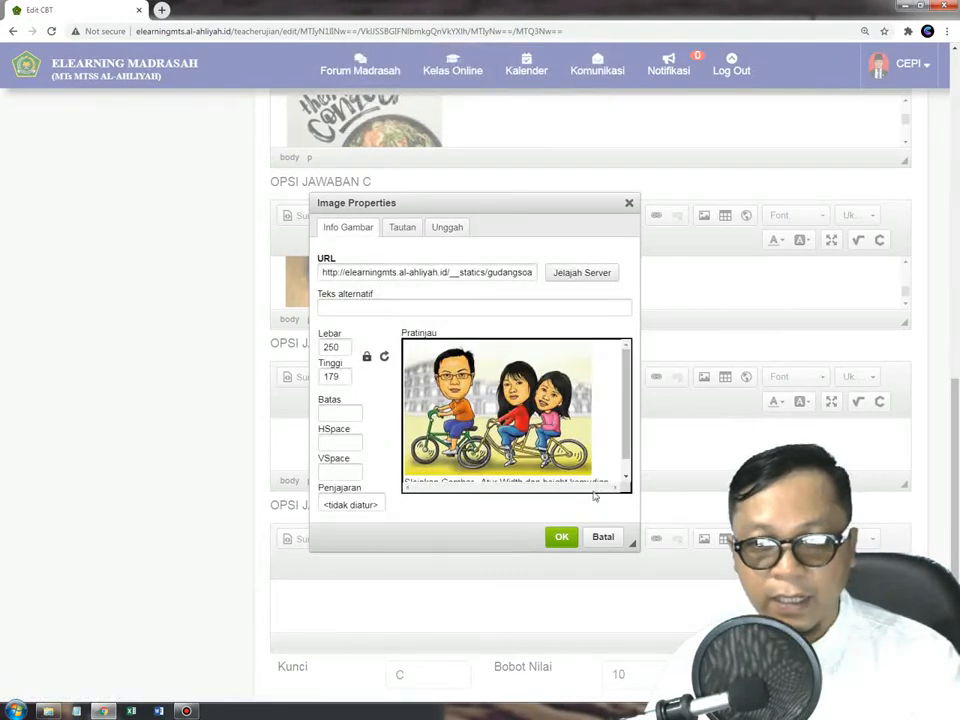
pyautogui.click(561, 540)
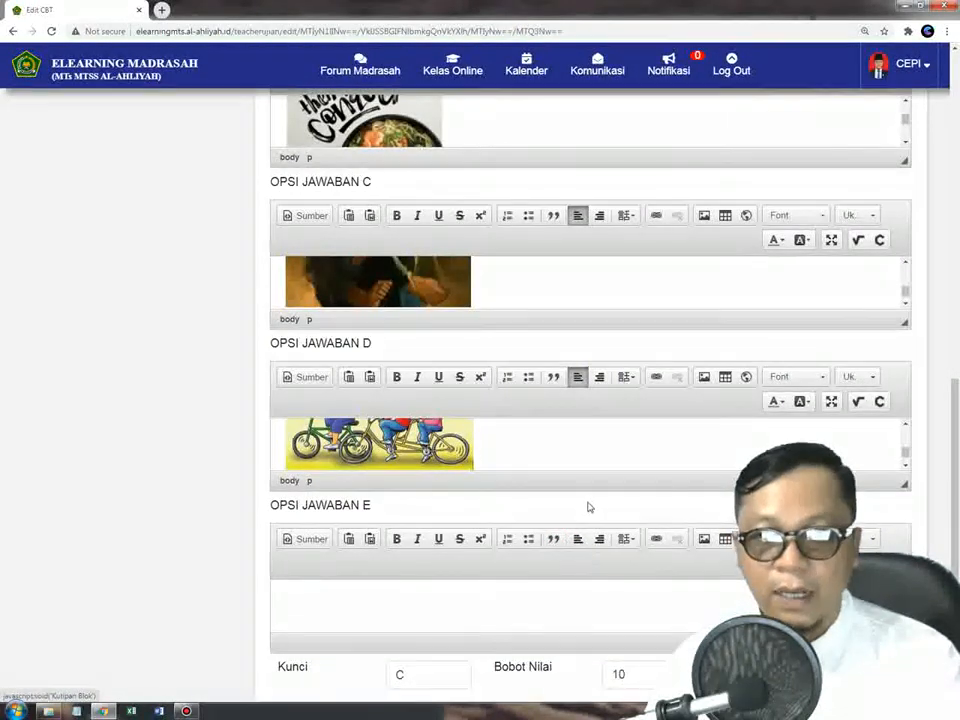
pyautogui.scroll(4, 598, 489)
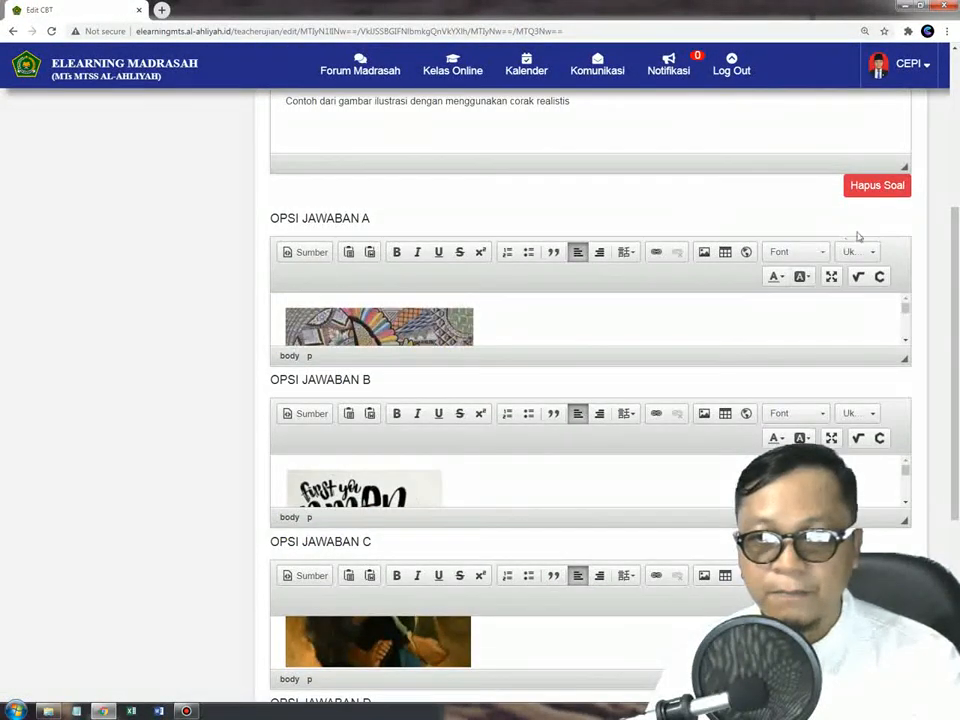
pyautogui.scroll(3, 858, 234)
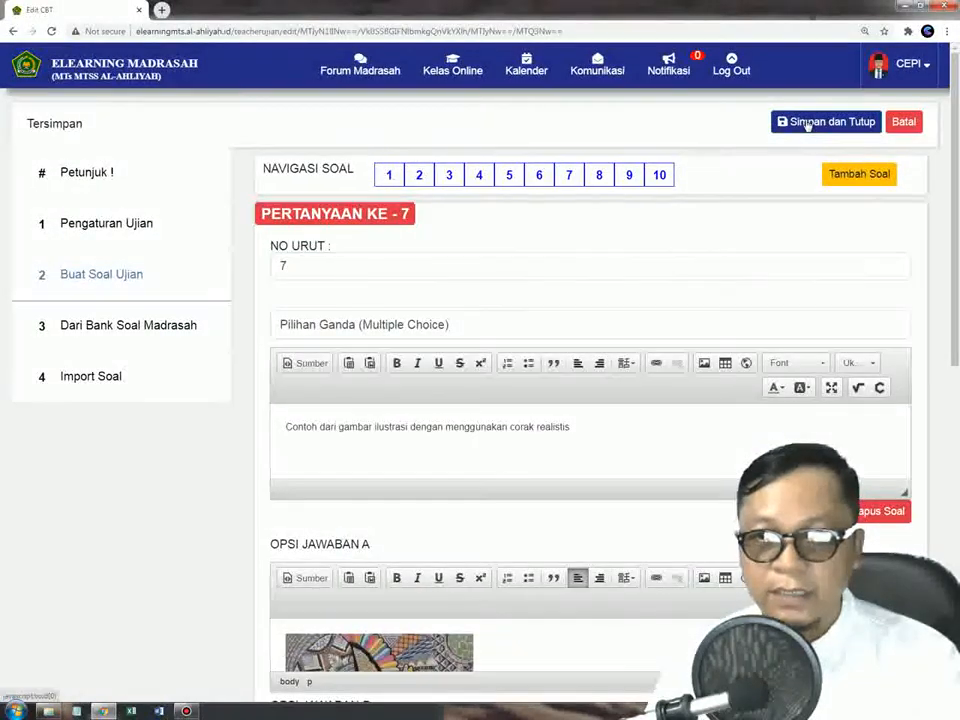
# Save and close the edited test, confirming the save, and open the simulation preview of the PTS - Semester Ganjil test
pyautogui.click(807, 123)
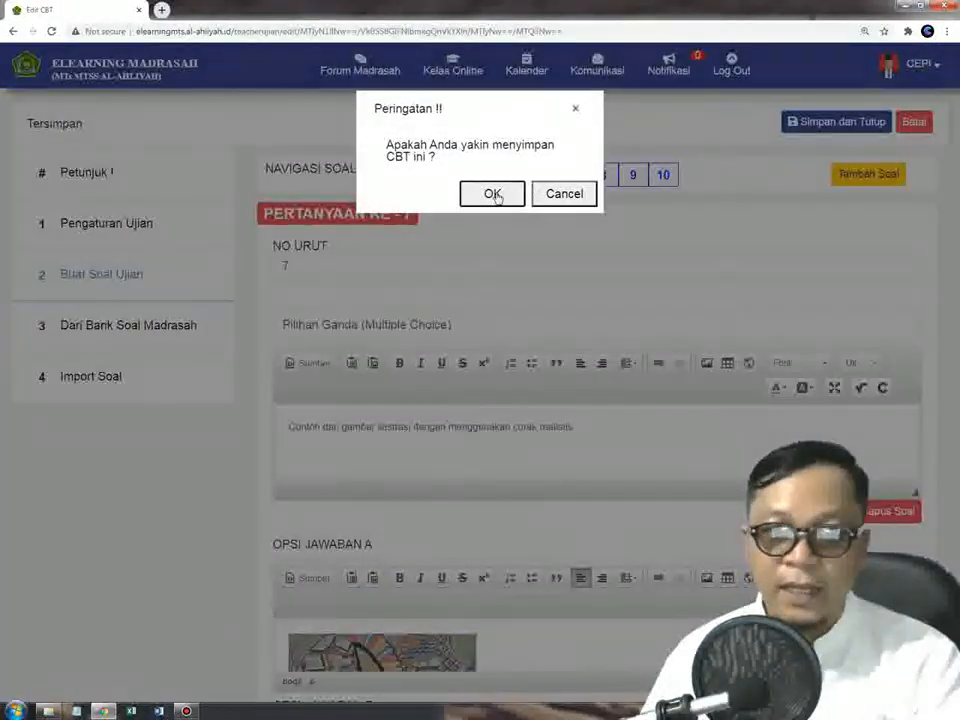
pyautogui.click(492, 195)
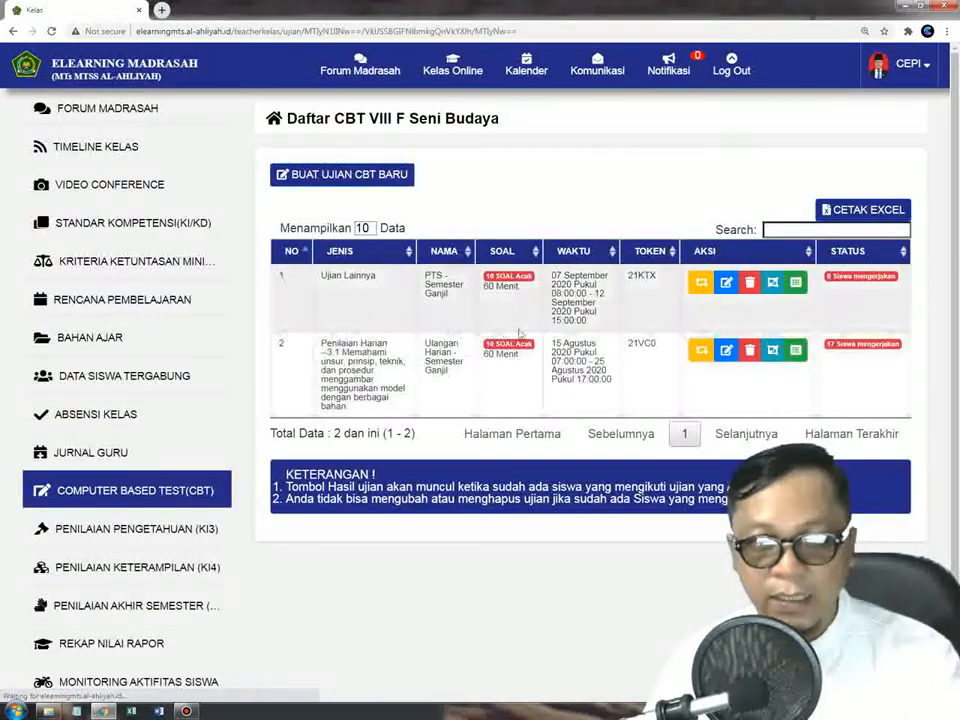
pyautogui.click(701, 283)
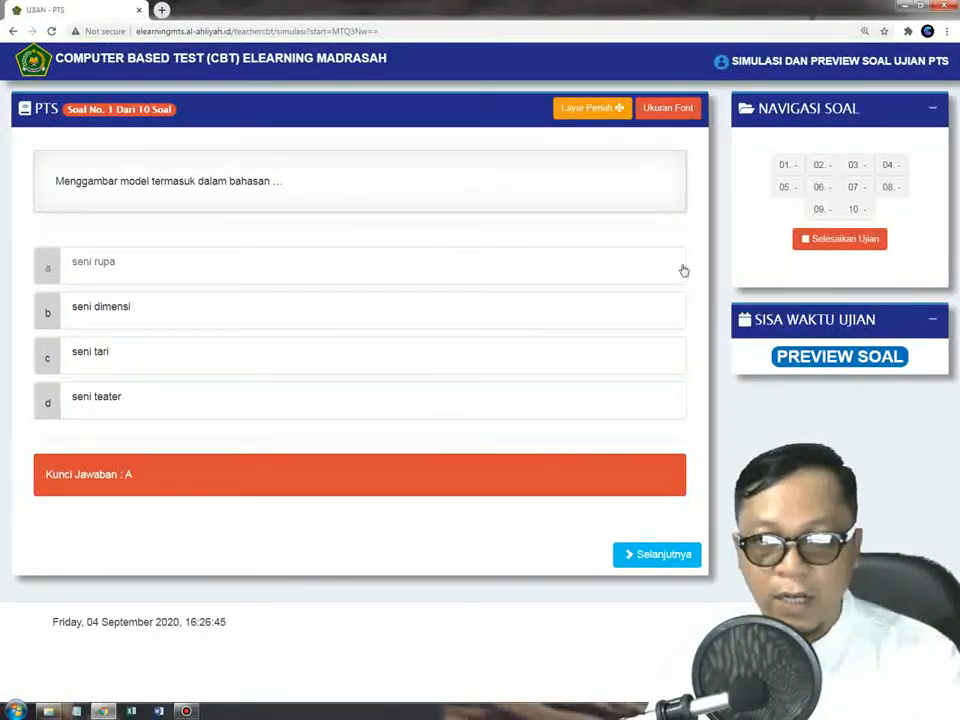
# Examine question 7 in the preview, checking the images in answer options A to D and the answer key
pyautogui.click(851, 188)
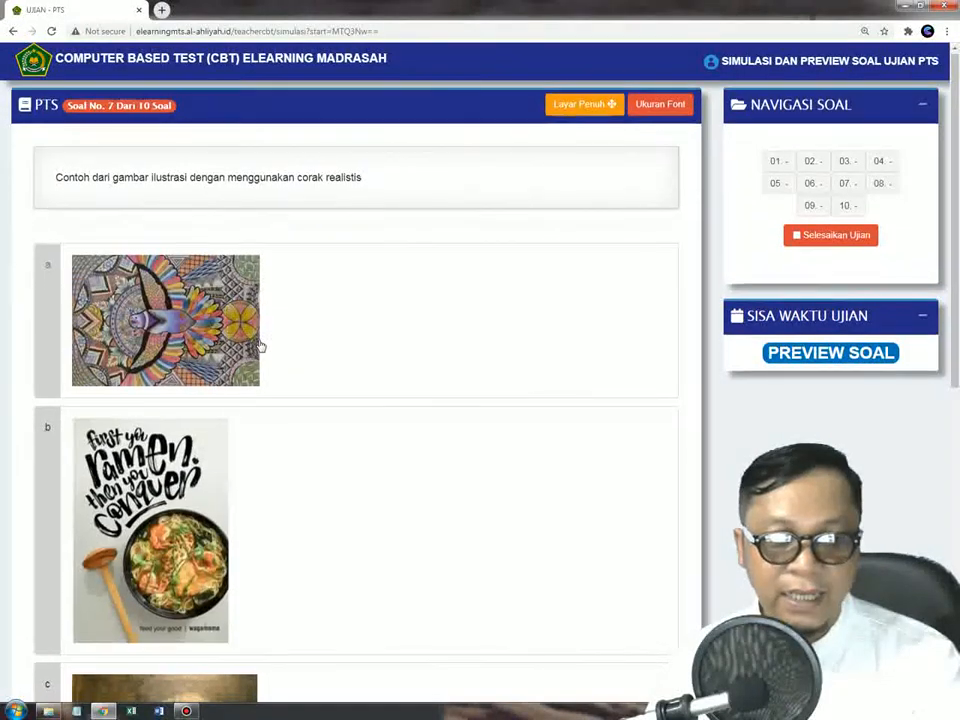
pyautogui.scroll(-5, 259, 345)
pyautogui.scroll(-2, 255, 350)
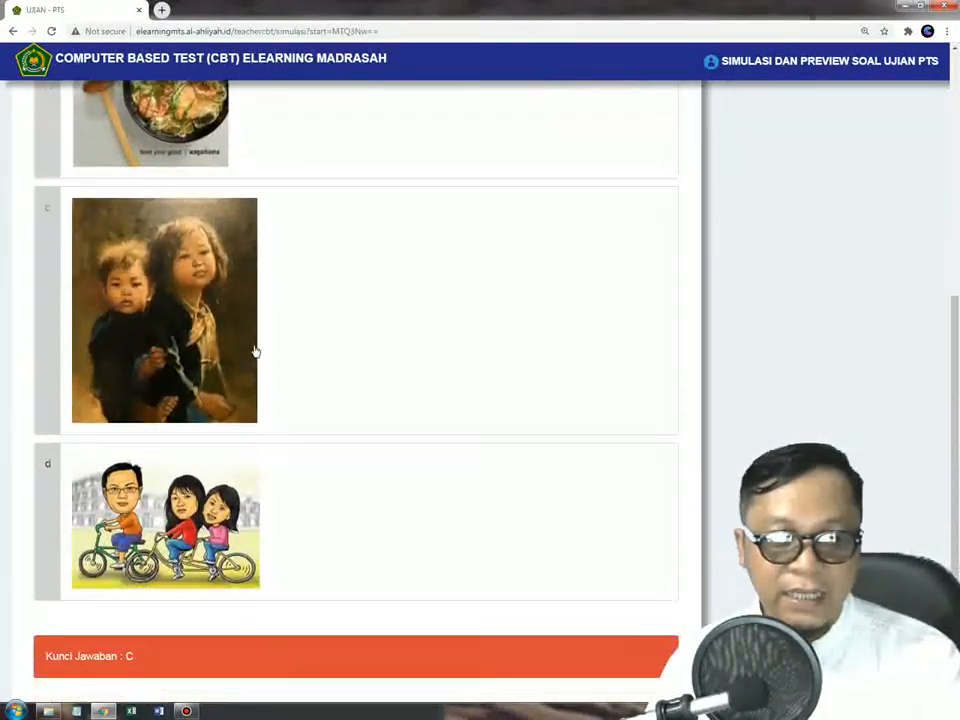
pyautogui.scroll(3, 246, 377)
pyautogui.scroll(4, 246, 381)
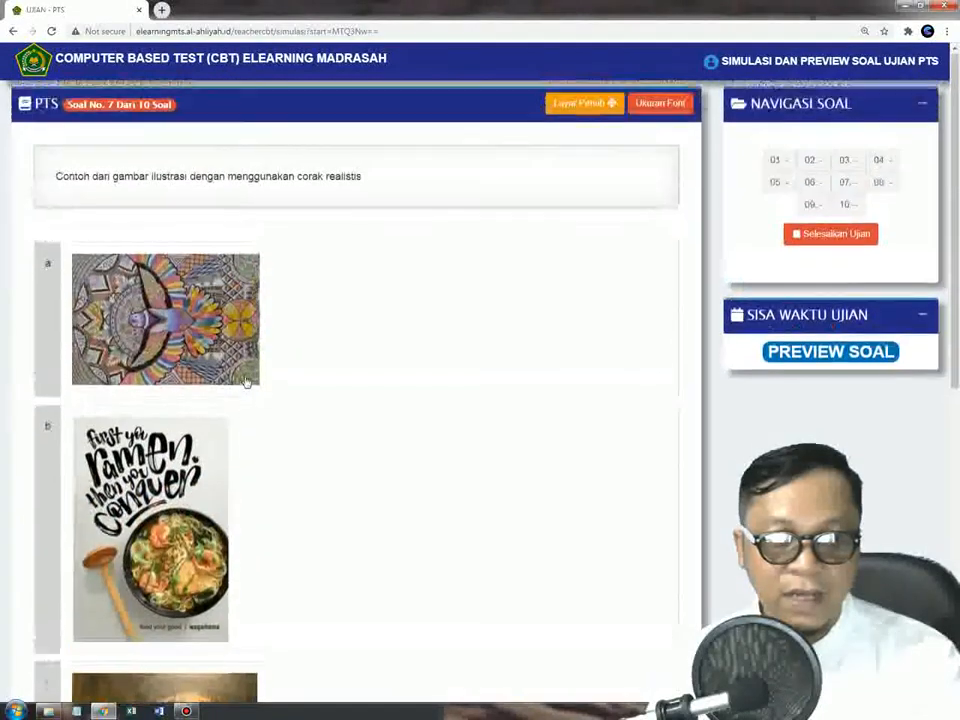
pyautogui.scroll(-3, 229, 400)
pyautogui.scroll(-3, 229, 403)
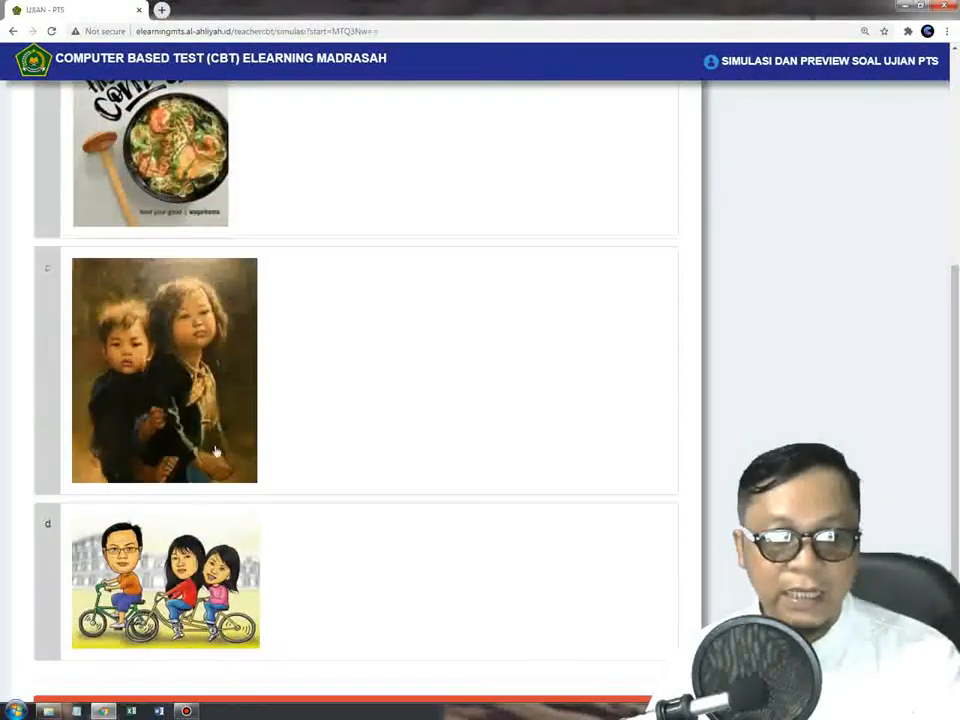
pyautogui.scroll(-3, 180, 520)
pyautogui.scroll(8, 231, 501)
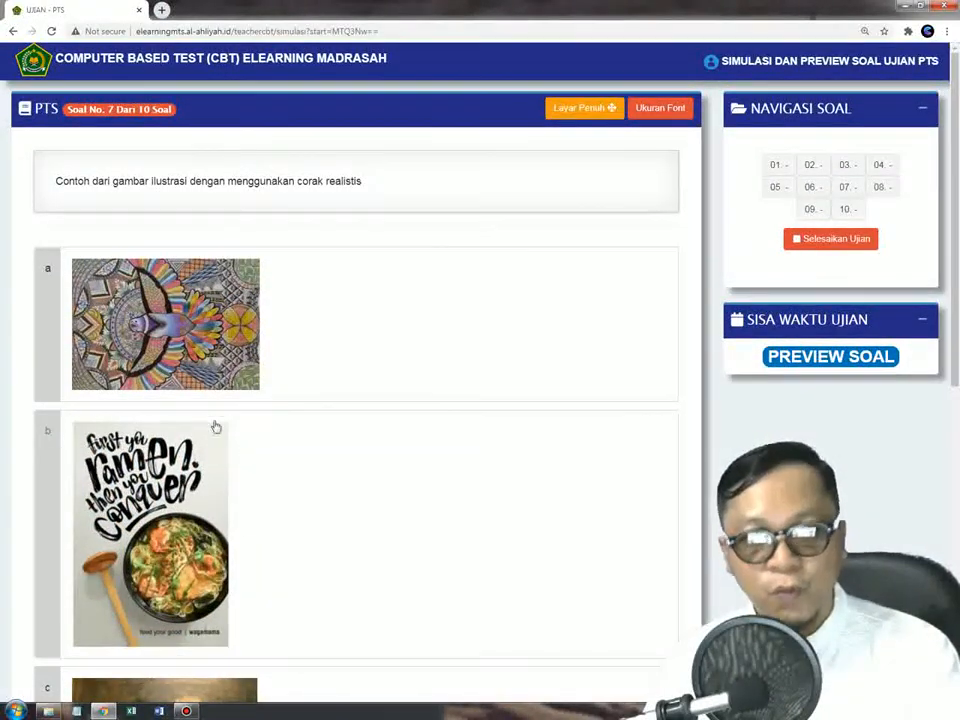
# Leave the question preview and open the timeline of the VIII F Seni Budaya class
pyautogui.click(12, 32)
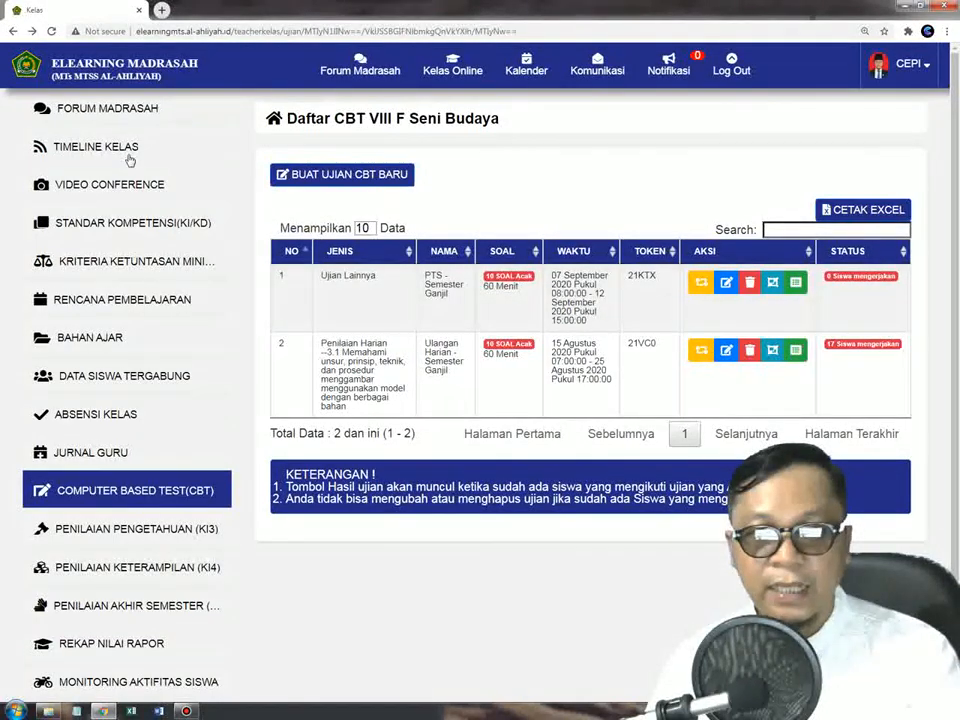
pyautogui.moveTo(448, 72)
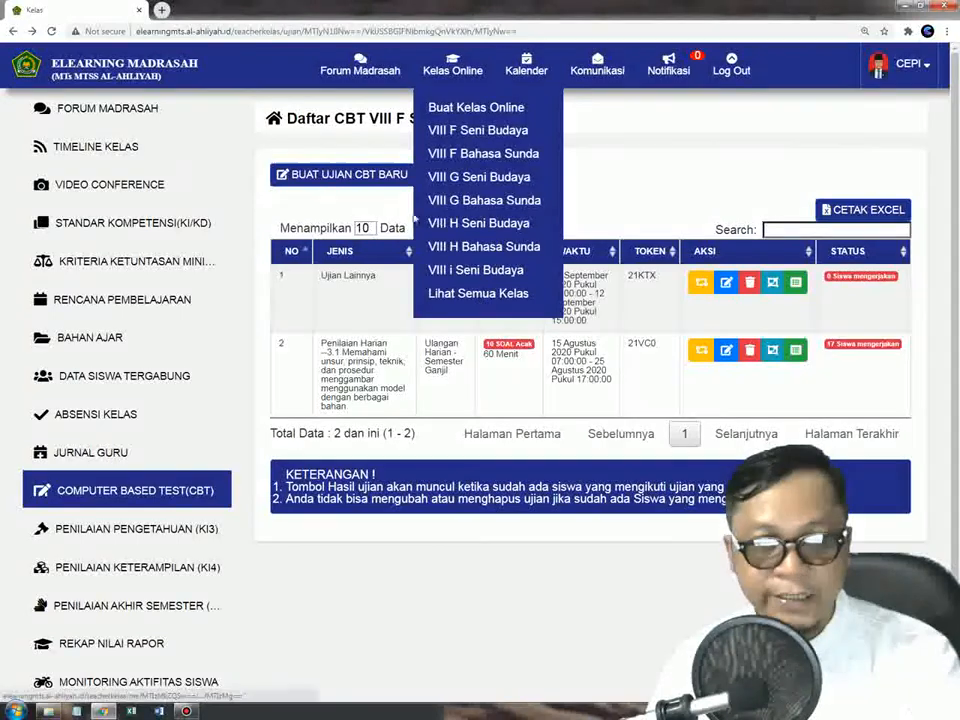
pyautogui.click(62, 145)
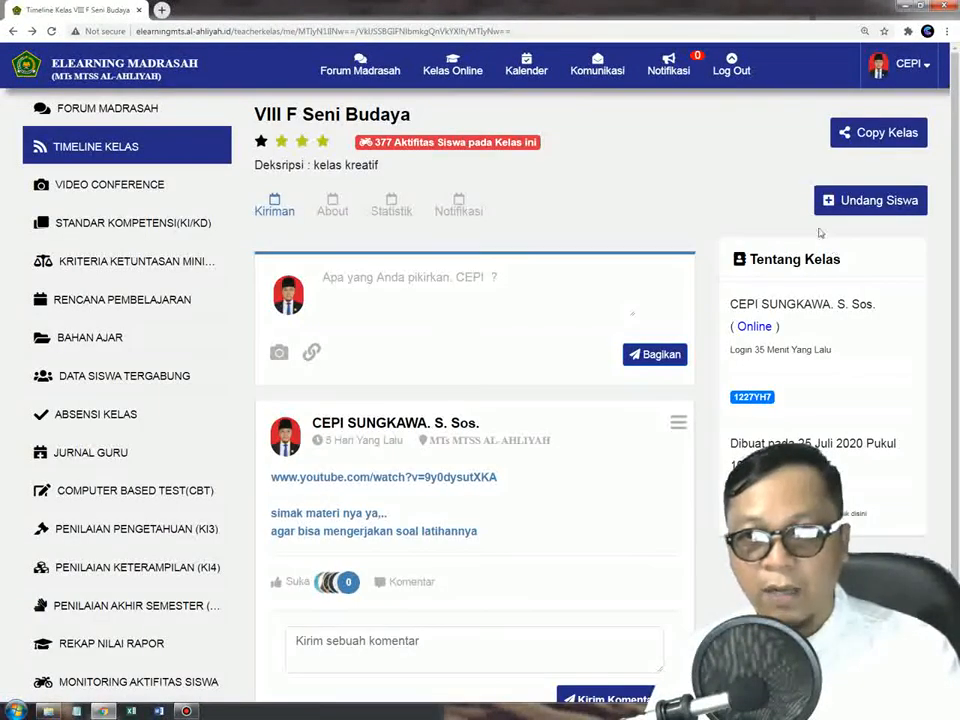
# Start copying the VIII F Seni Budaya class with only Soal Ujian Berbasis CBT selected as content
pyautogui.click(871, 137)
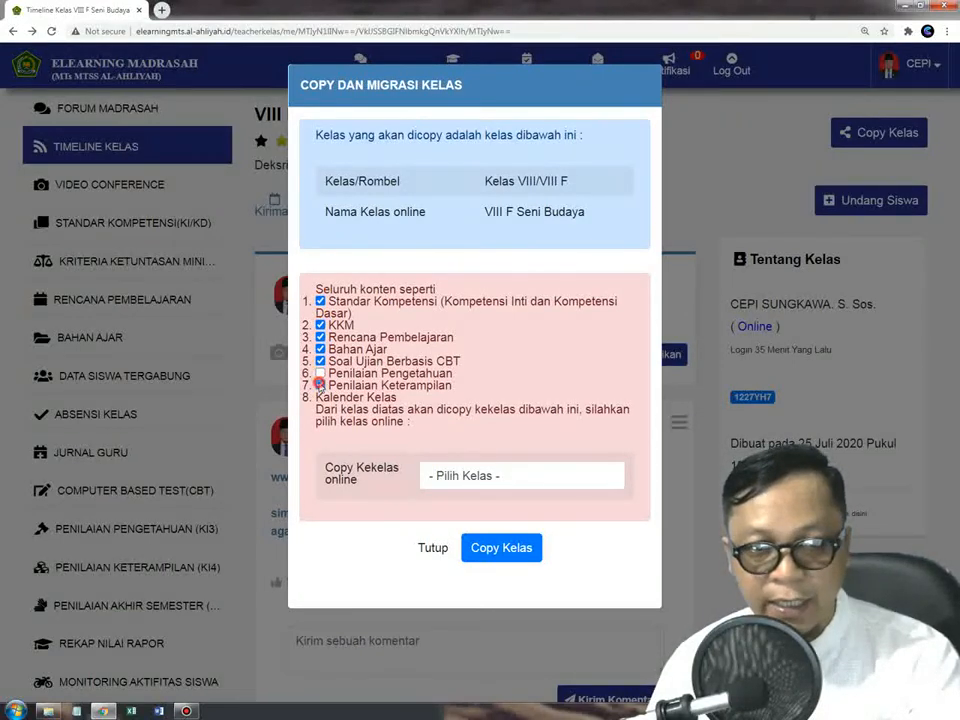
pyautogui.click(320, 385)
pyautogui.click(320, 349)
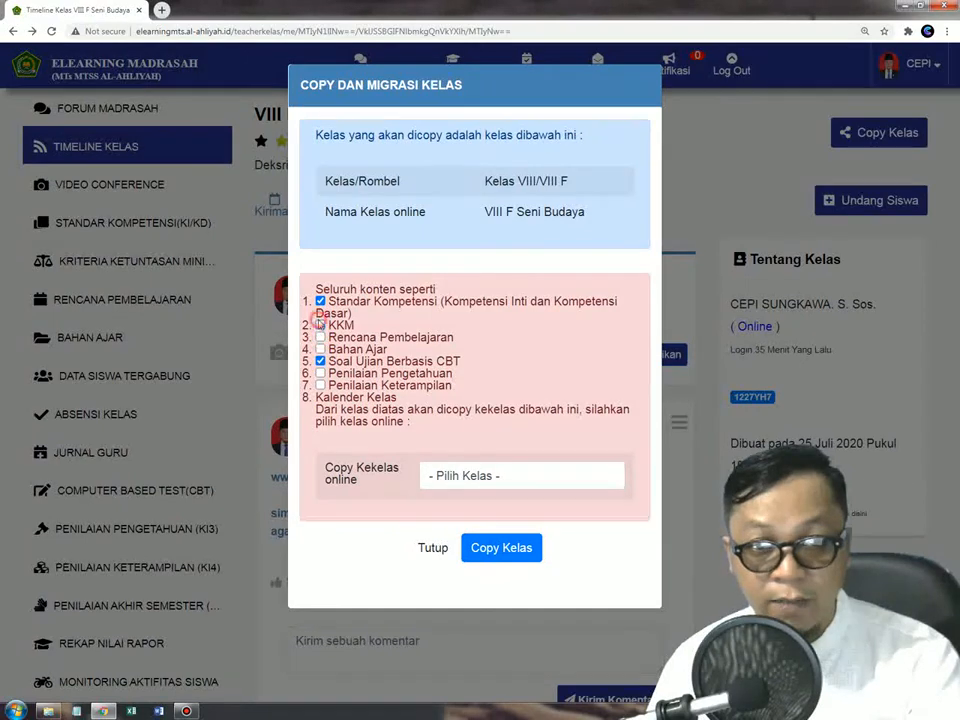
pyautogui.click(320, 325)
pyautogui.click(320, 301)
# Choose VIII G Seni Budaya as the target class and close the class copy dialog without copying
pyautogui.click(465, 474)
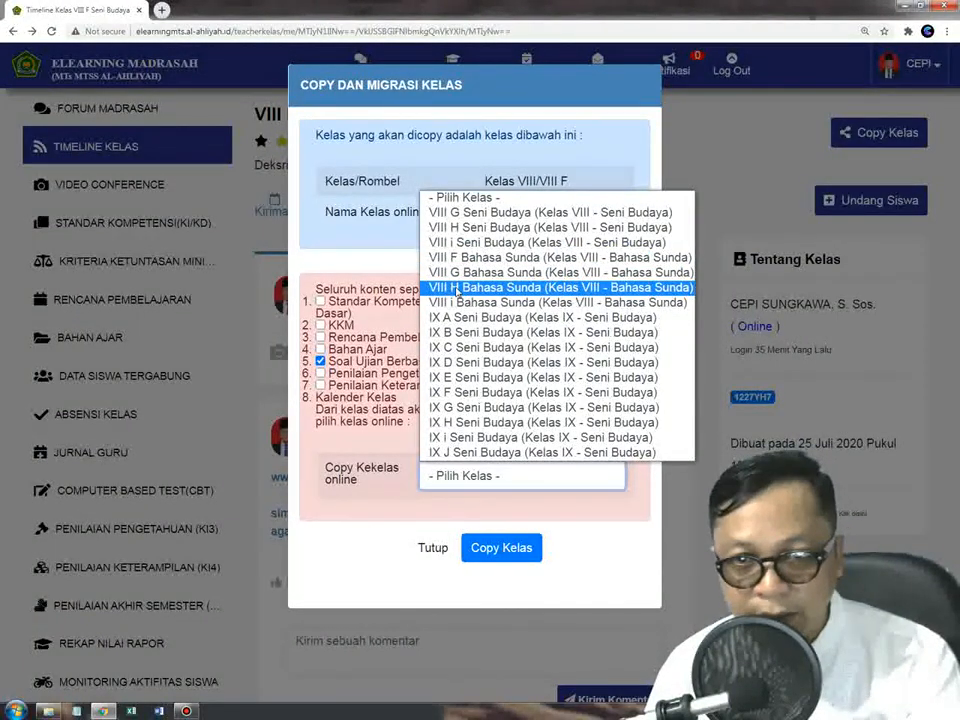
pyautogui.click(453, 213)
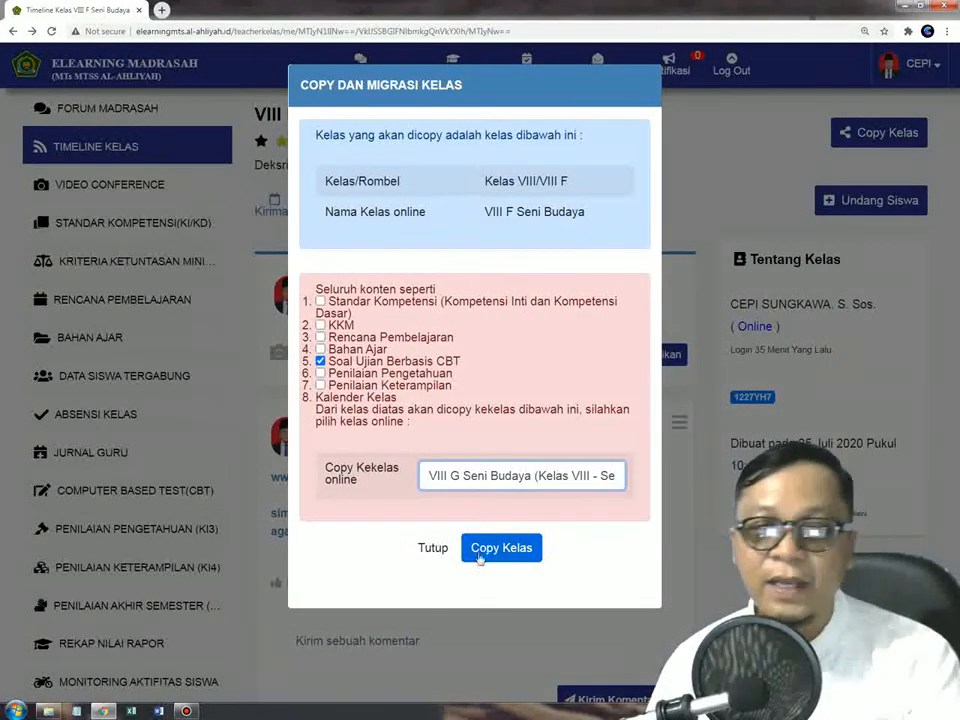
pyautogui.click(439, 552)
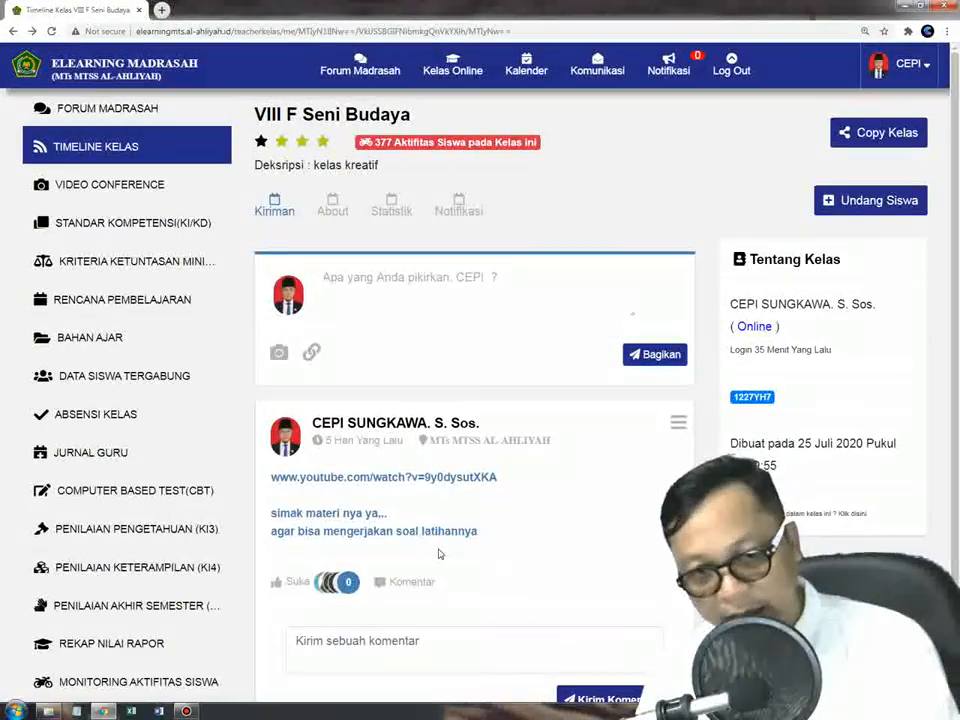